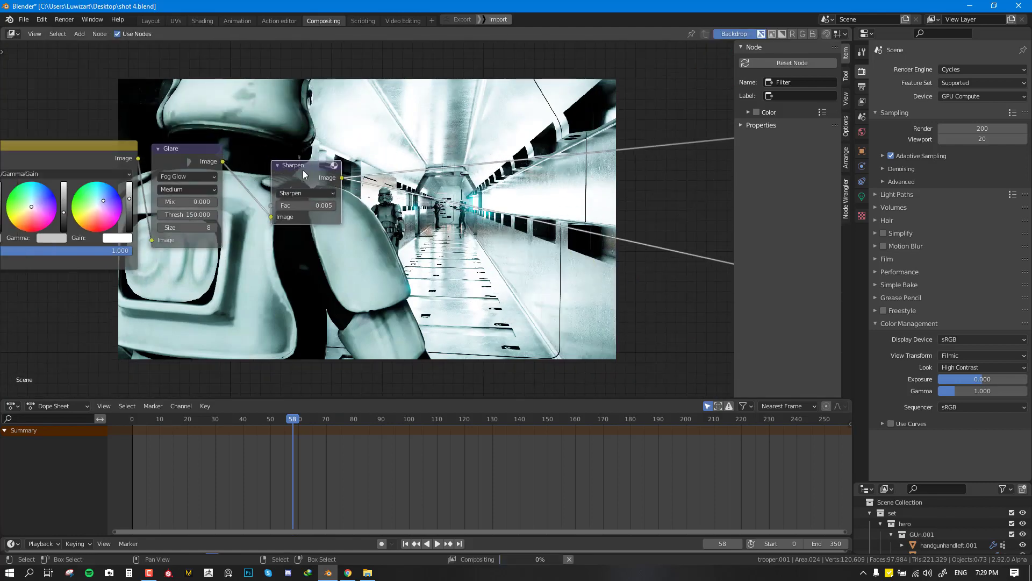
pyautogui.scroll(-4, 302, 172)
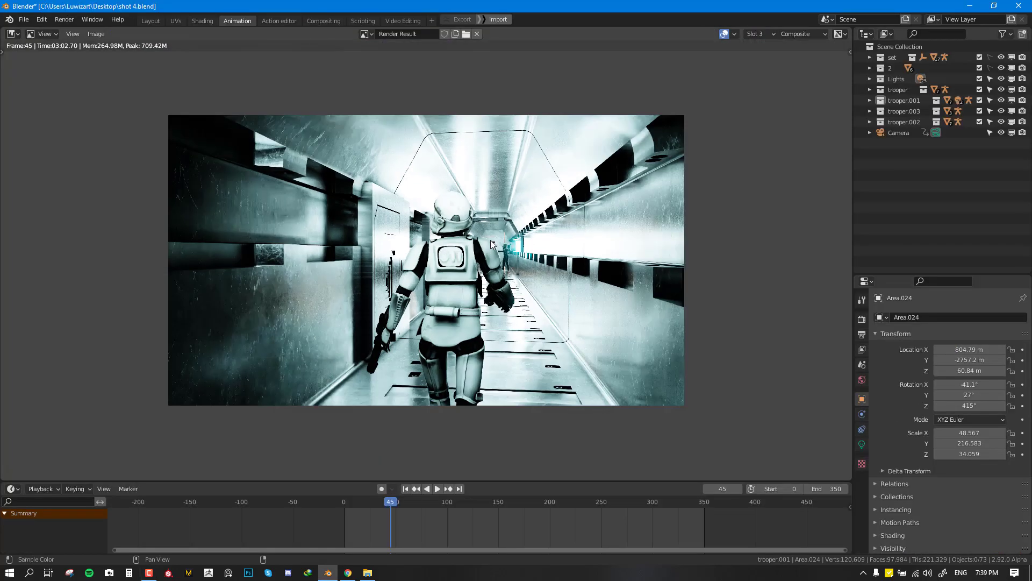
# Step: Inspect the Glare and Sharpen nodes and cycle through the stored Render Result slots
pyautogui.press('j')
pyautogui.press('j')
pyautogui.press('j')
pyautogui.scroll(-3, 454, 401)
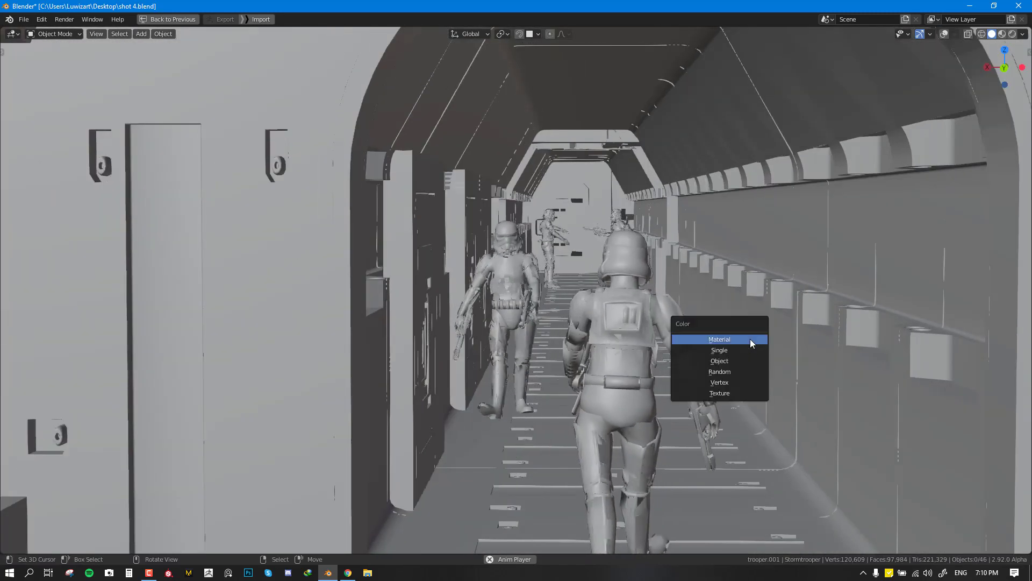
# Step: Set Solid shading colour to Random and view the corridor through the scene camera
pyautogui.click(737, 371)
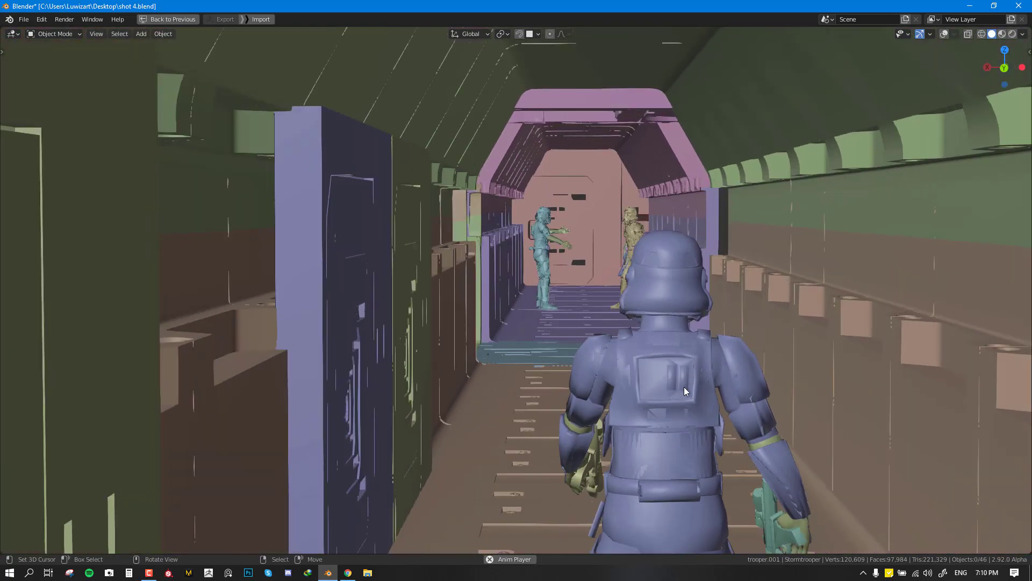
pyautogui.press('KP_0')
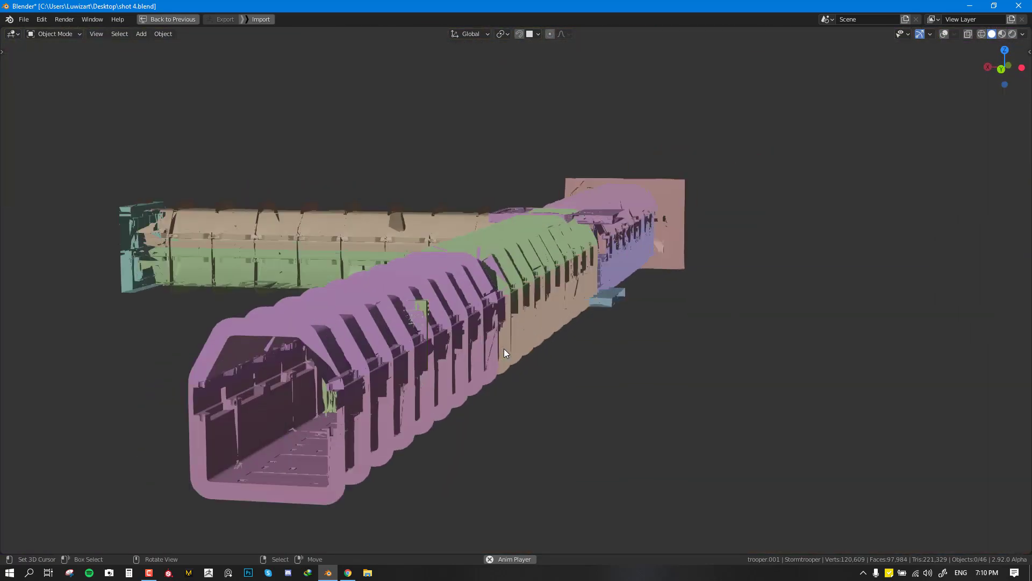
pyautogui.moveTo(504, 348); pyautogui.dragTo(533, 344, button='middle')
pyautogui.scroll(6, 533, 343)
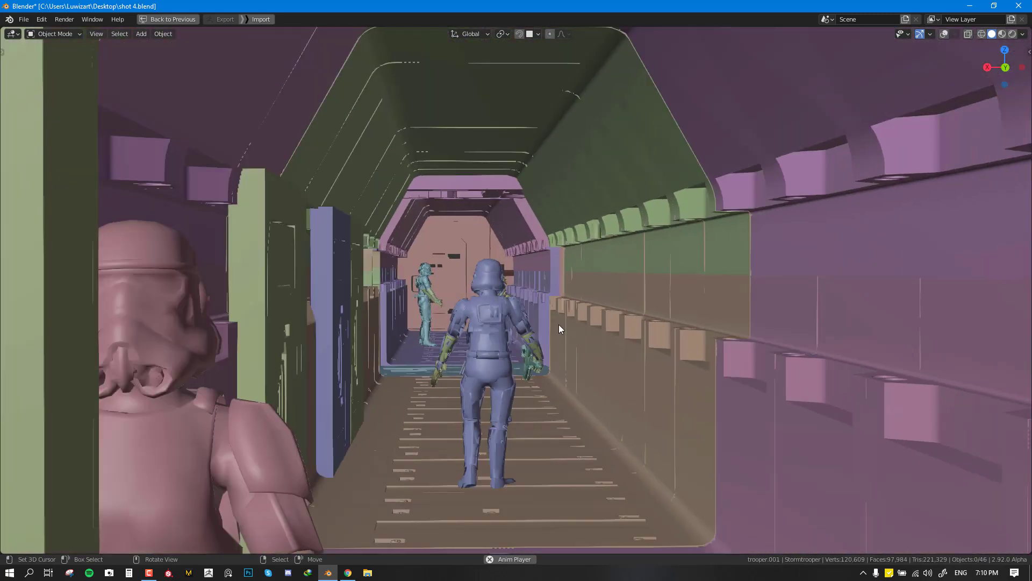
# Step: Set view clipping to 2.01 m start and 8000 m end, then return to camera view
pyautogui.press('n')
pyautogui.scroll(-5, 596, 308)
pyautogui.scroll(3, 588, 310)
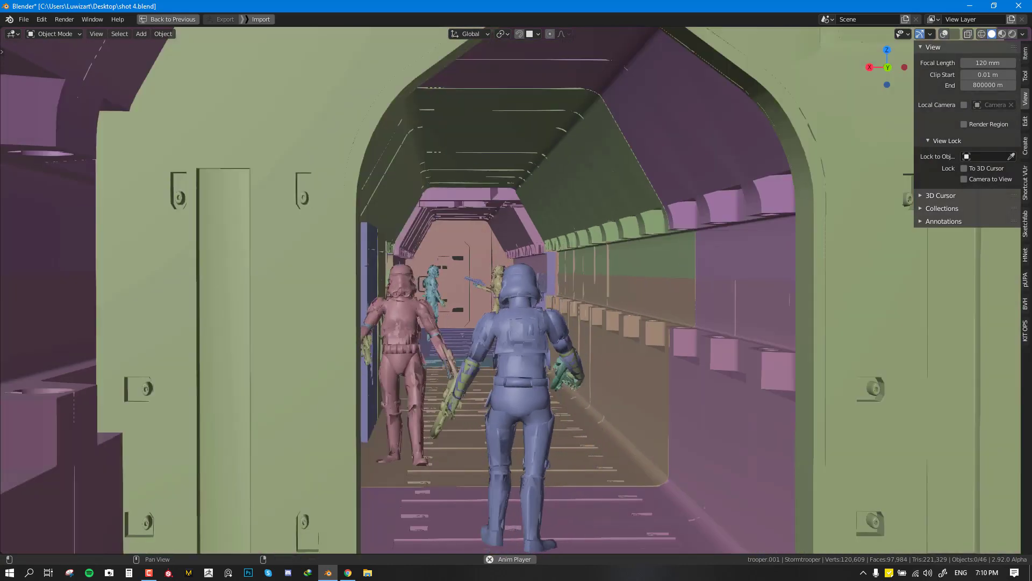
pyautogui.click(978, 85)
pyautogui.click(976, 85)
pyautogui.press('BackSpace')
pyautogui.press('BackSpace')
pyautogui.press('Return')
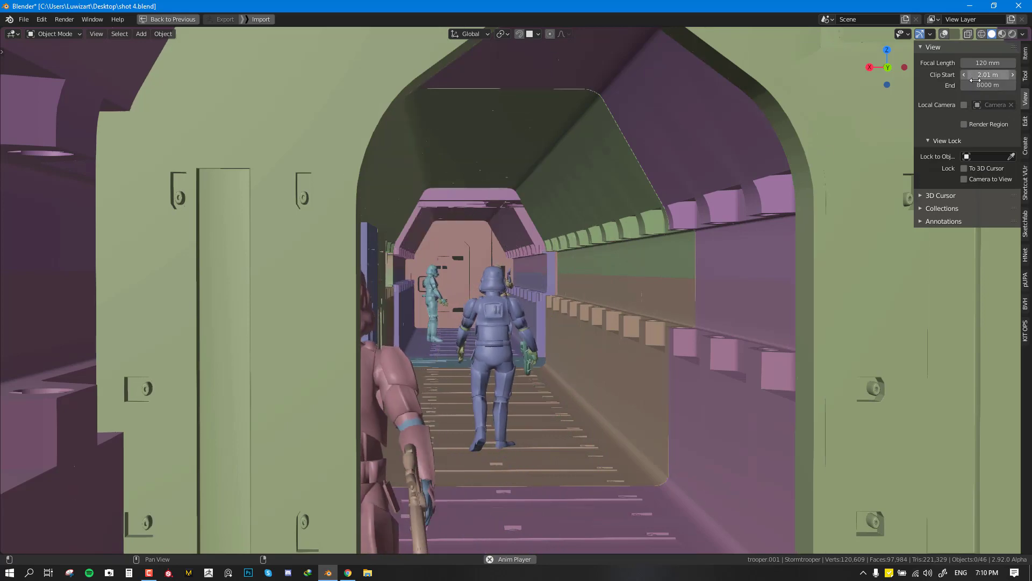
pyautogui.moveTo(989, 74); pyautogui.dragTo(524, 253)
pyautogui.press('KP_0')
pyautogui.scroll(3, 527, 264)
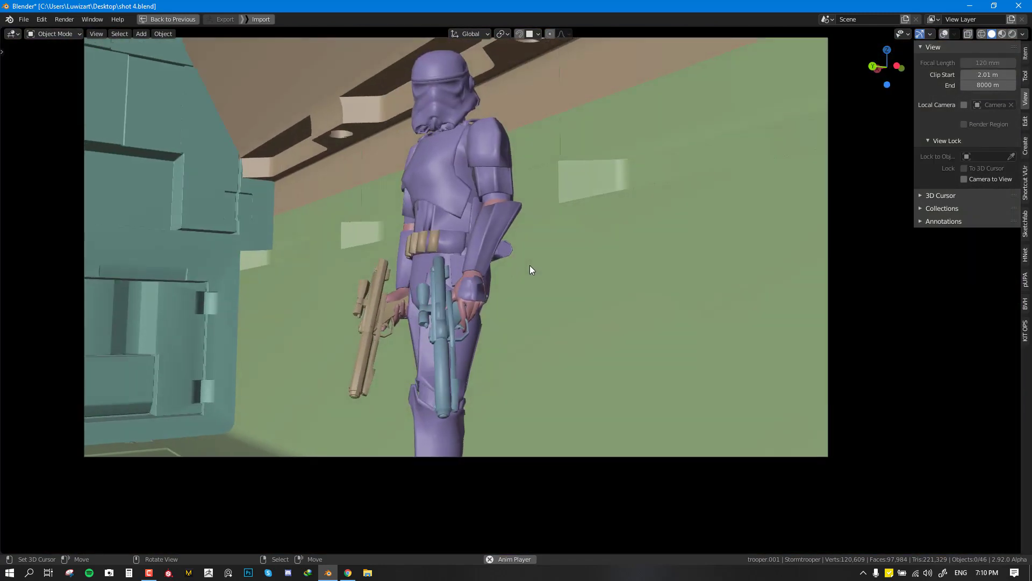
# Step: Restore the full layout, hide the sidebar and play the shot up to frame 145
pyautogui.hotkey('ctrl', 'alt', 'space')
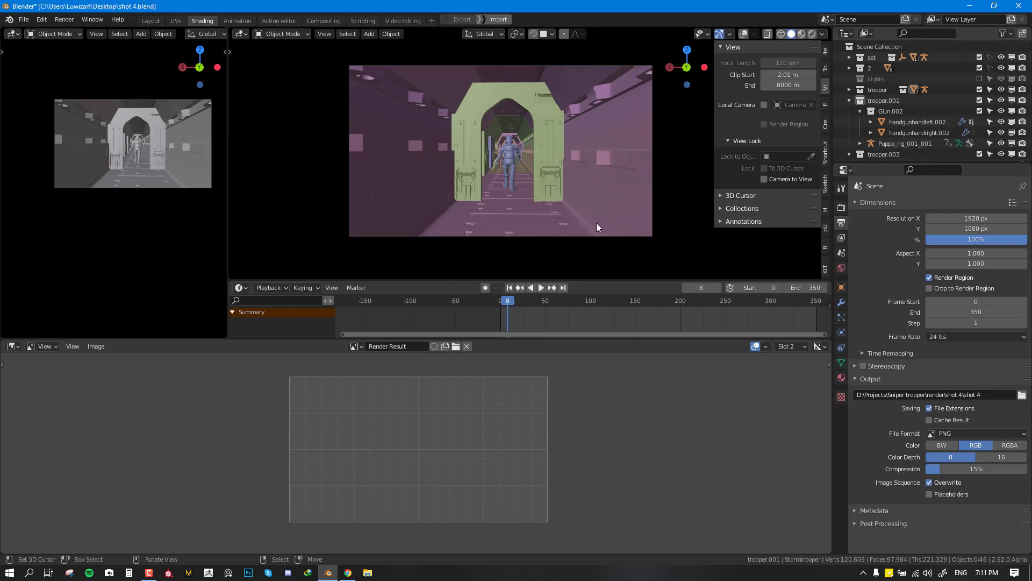
pyautogui.press('space')
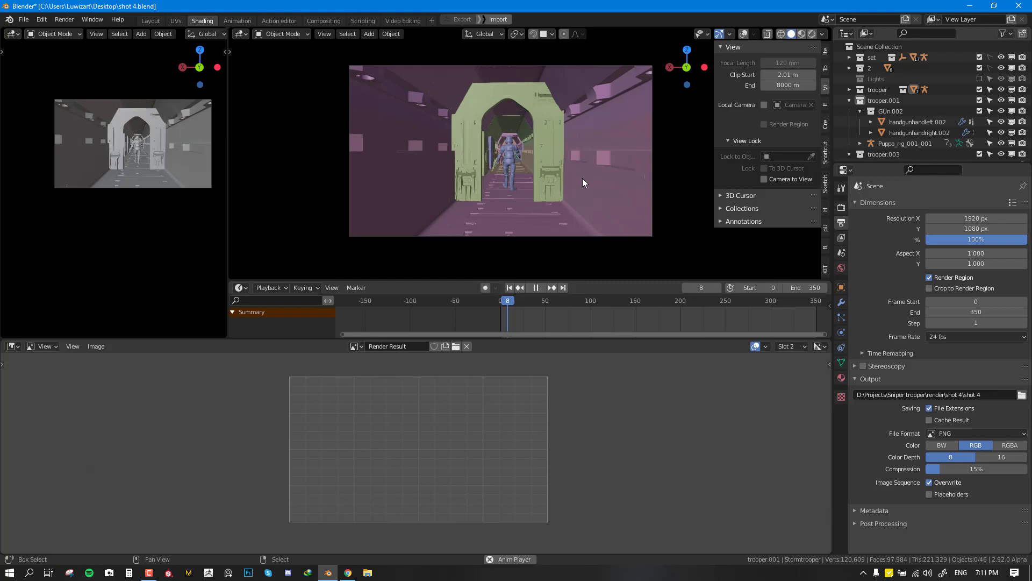
pyautogui.press('n')
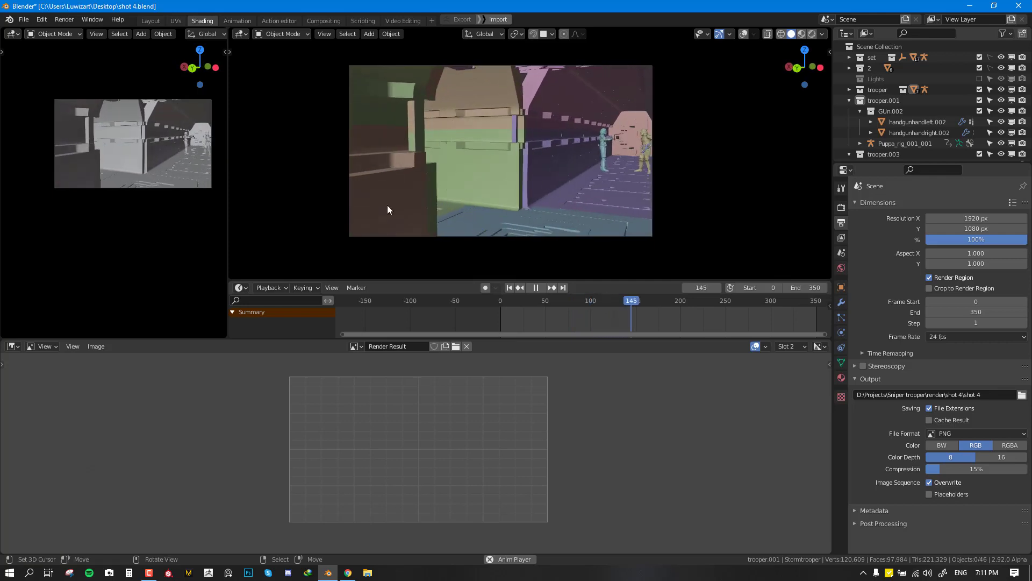
# Step: Jump to around frame 40 and switch the viewport to Material Preview shading
pyautogui.press('space')
pyautogui.click(537, 321)
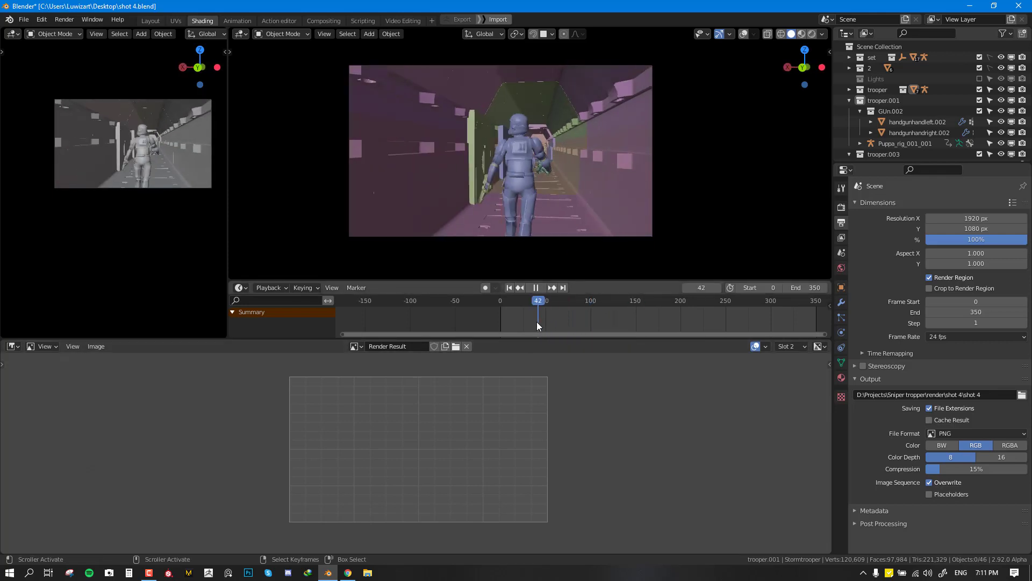
pyautogui.press('space')
pyautogui.press('space')
pyautogui.press('z')
pyautogui.click(584, 241)
pyautogui.click(823, 34)
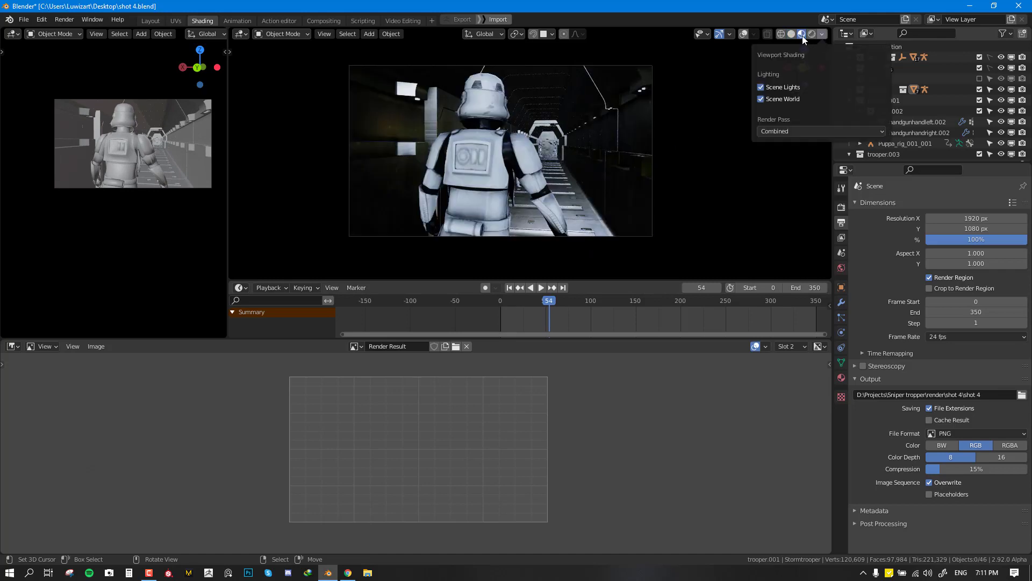
pyautogui.click(801, 35)
# Step: Turn off Scene World lighting and park the camera view at frame 9
pyautogui.moveTo(598, 180); pyautogui.dragTo(829, 41, button='middle')
pyautogui.click(822, 35)
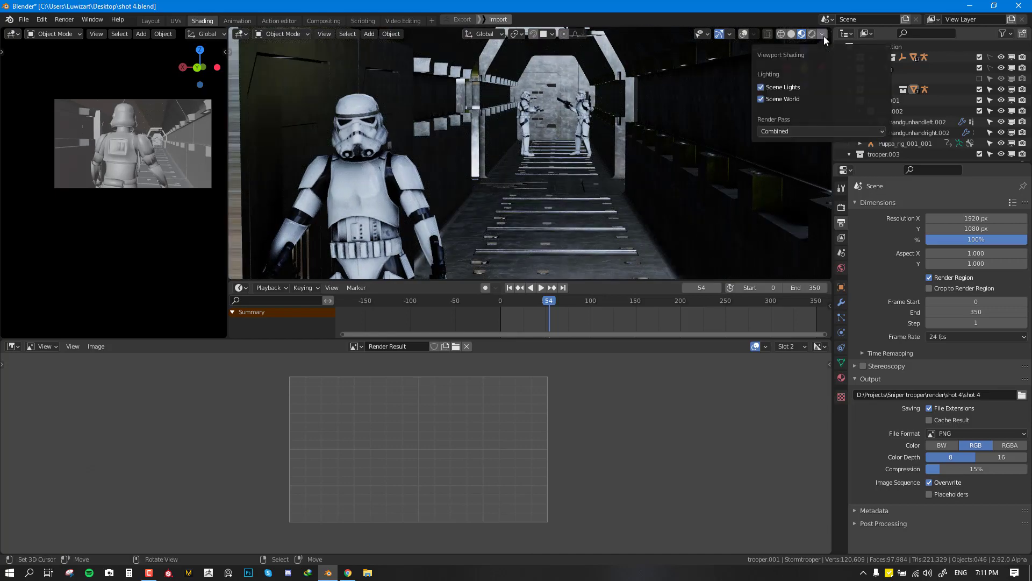
pyautogui.click(769, 100)
pyautogui.moveTo(695, 114); pyautogui.dragTo(409, 188, button='middle')
pyautogui.press('KP_0')
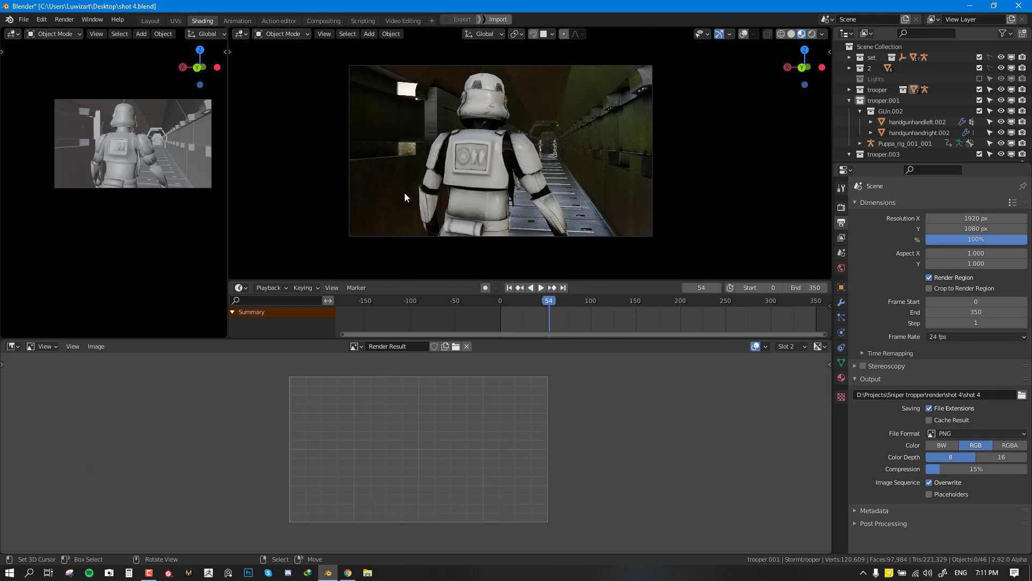
pyautogui.click(533, 319)
pyautogui.press('space')
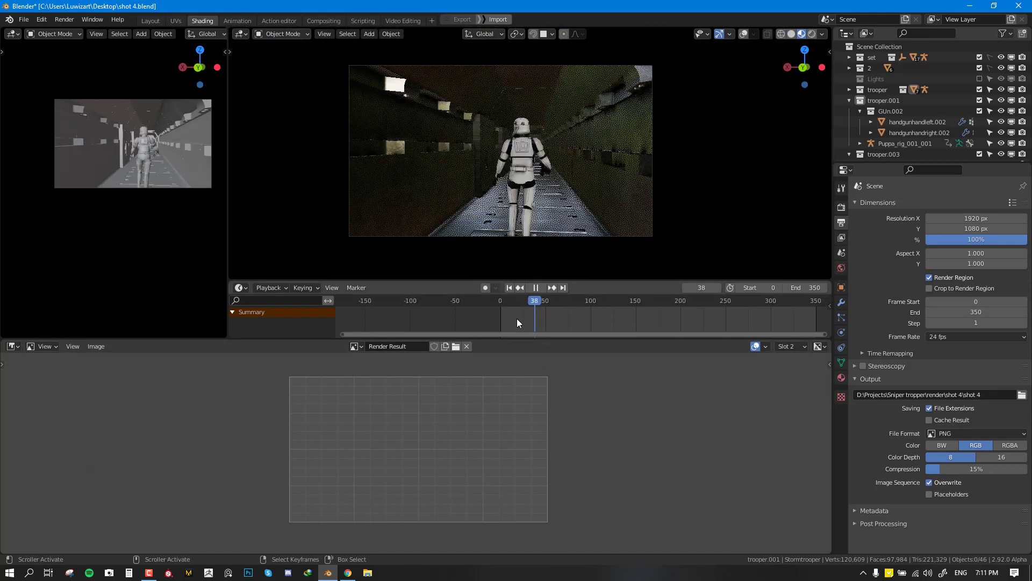
pyautogui.press('Escape')
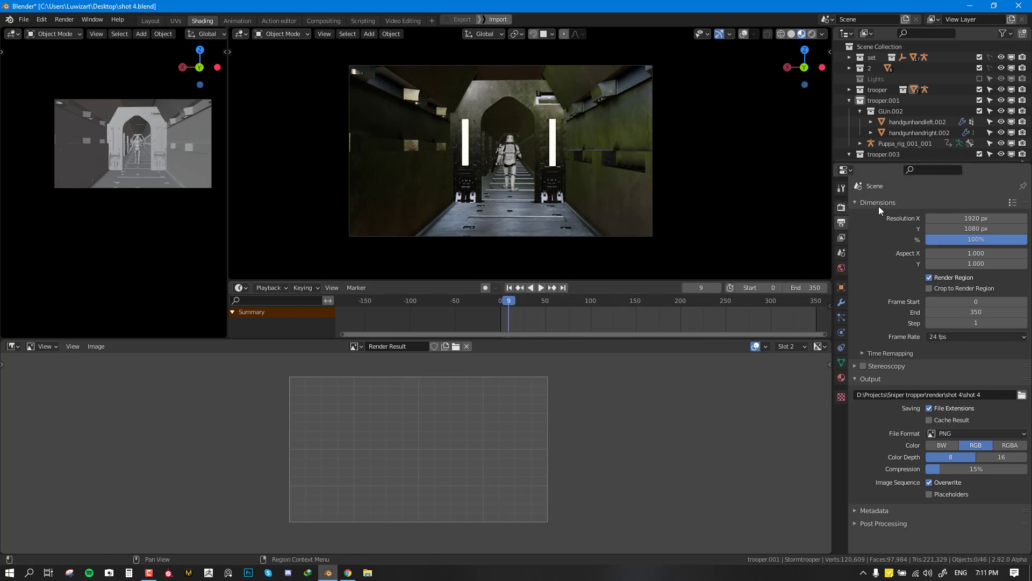
# Step: Confirm Cycles as the render engine in Render properties
pyautogui.click(843, 207)
pyautogui.click(963, 207)
pyautogui.click(945, 238)
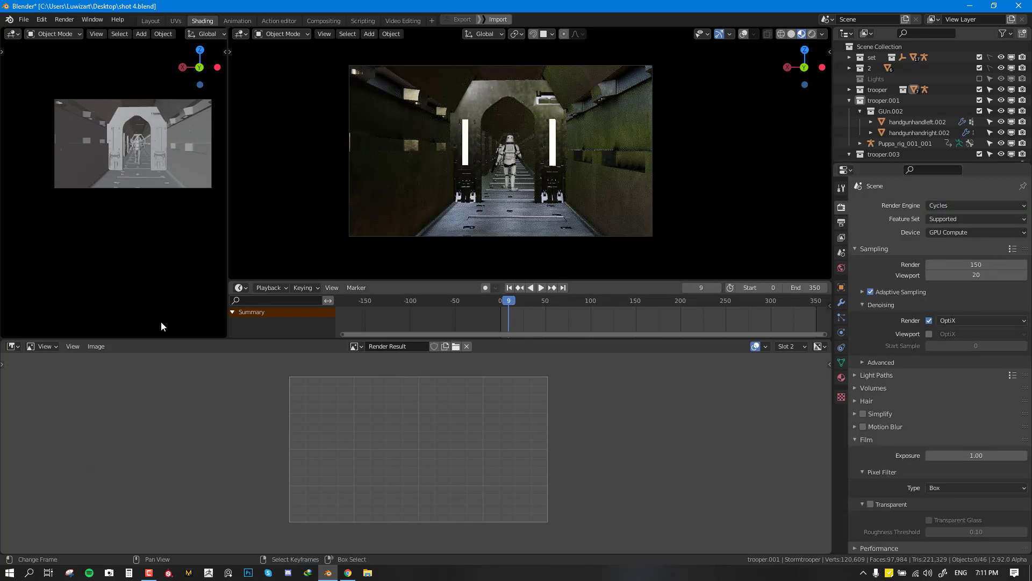
# Step: Turn the lower area into the Shader Editor showing the World node tree
pyautogui.click(13, 347)
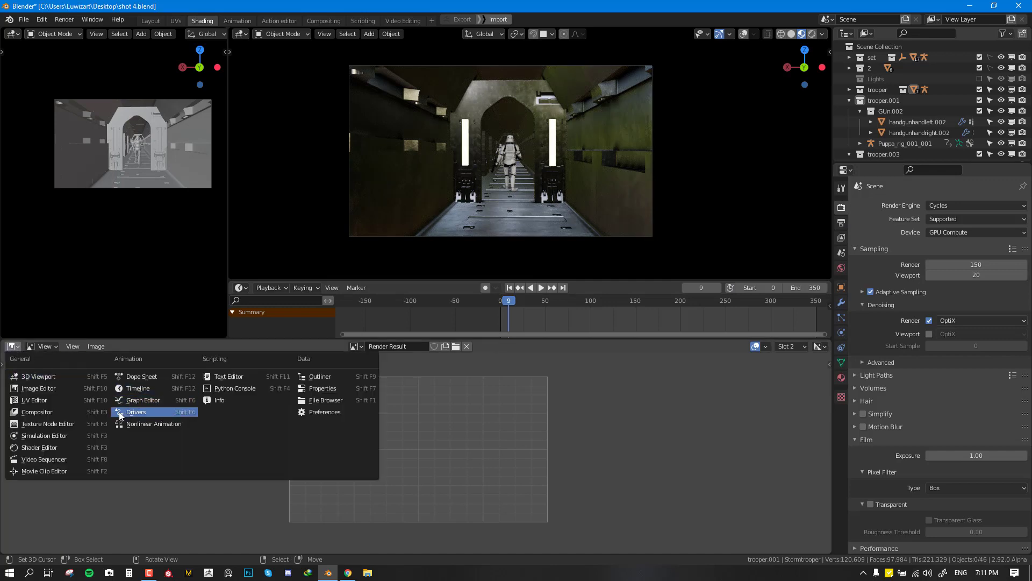
pyautogui.click(48, 450)
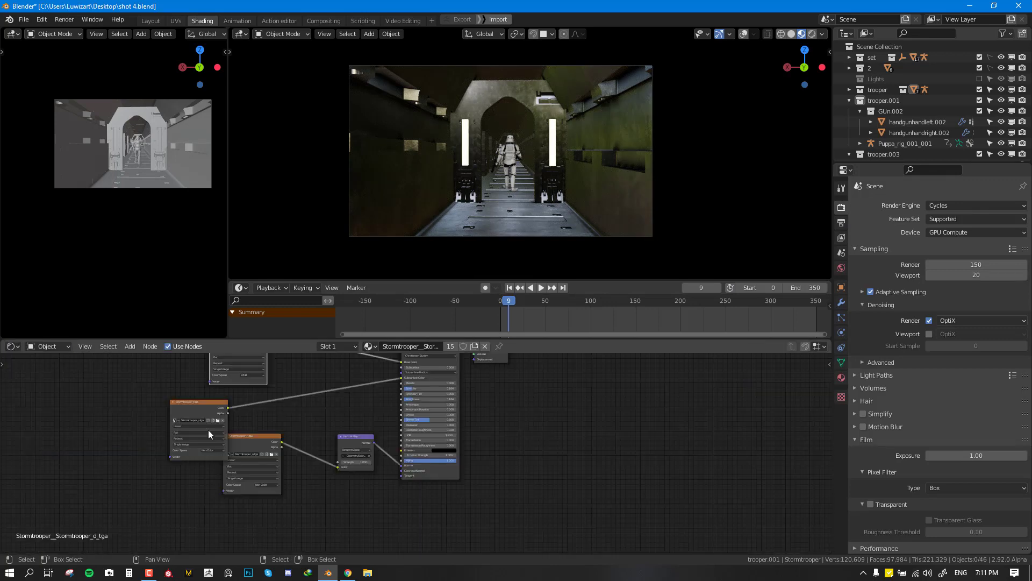
pyautogui.click(43, 346)
pyautogui.click(58, 370)
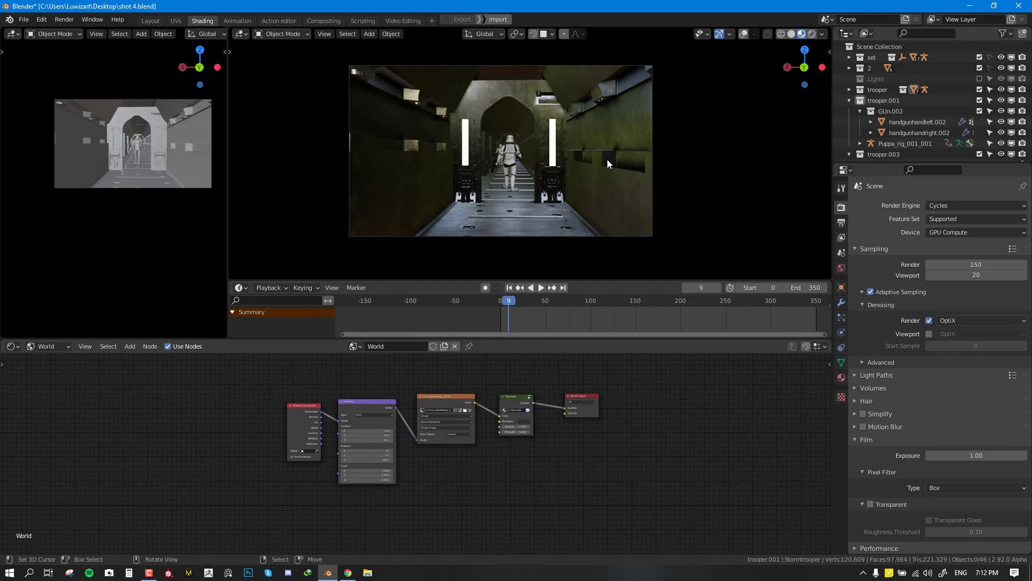
# Step: Inspect the world nodes and turn Scene World lighting back on in the viewport
pyautogui.scroll(3, 609, 146)
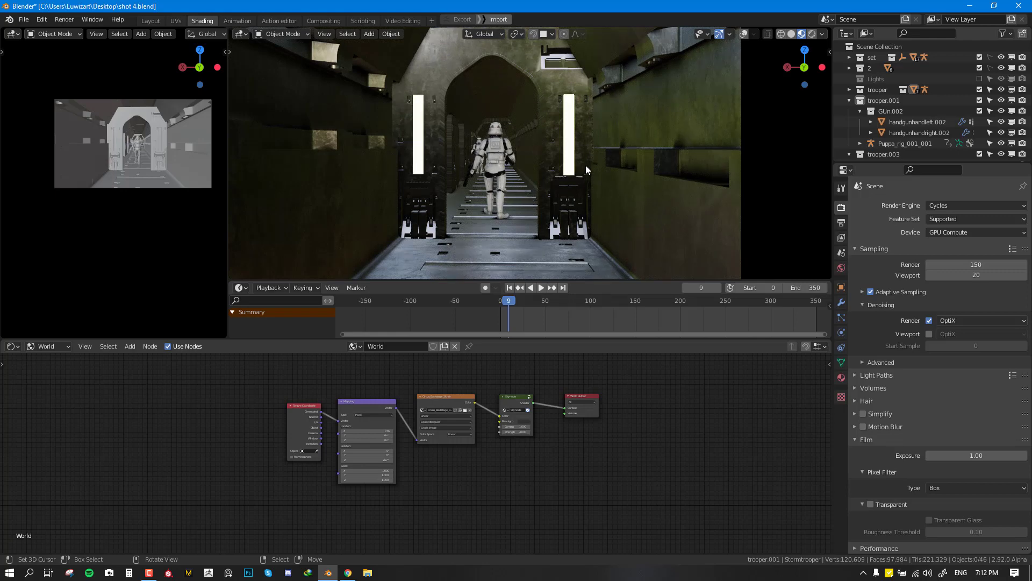
pyautogui.scroll(-1, 623, 152)
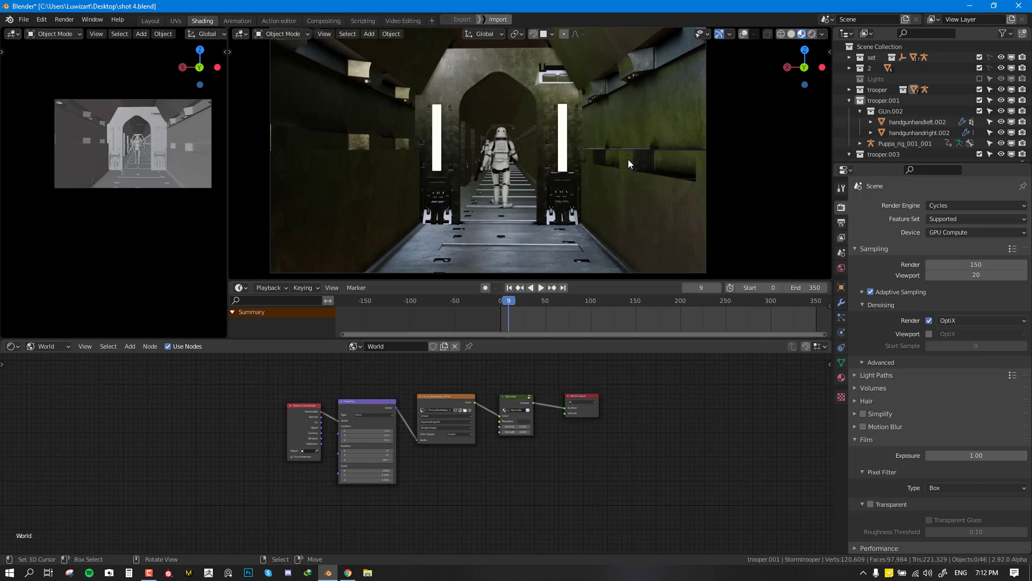
pyautogui.scroll(-2, 628, 159)
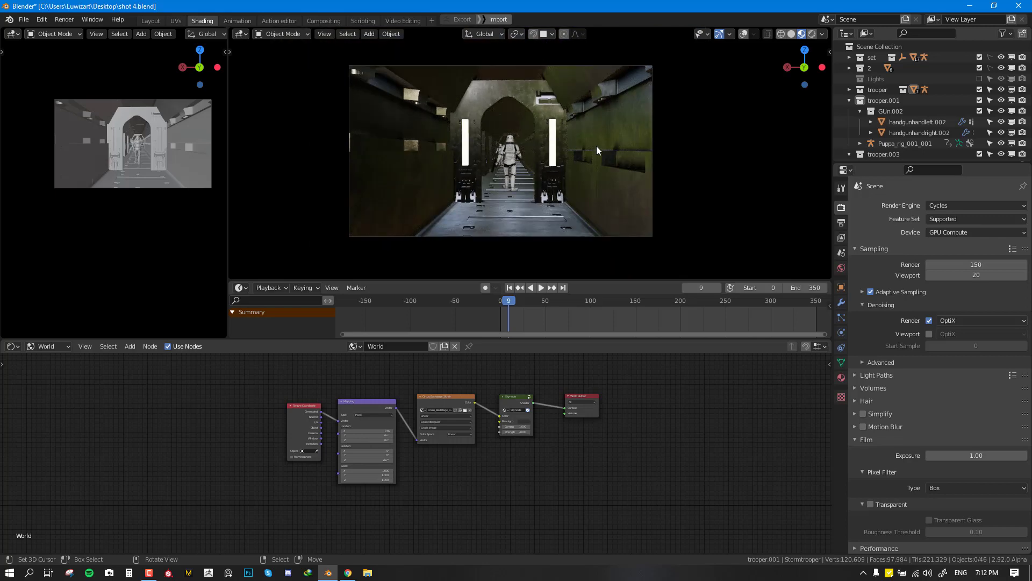
pyautogui.scroll(2, 596, 150)
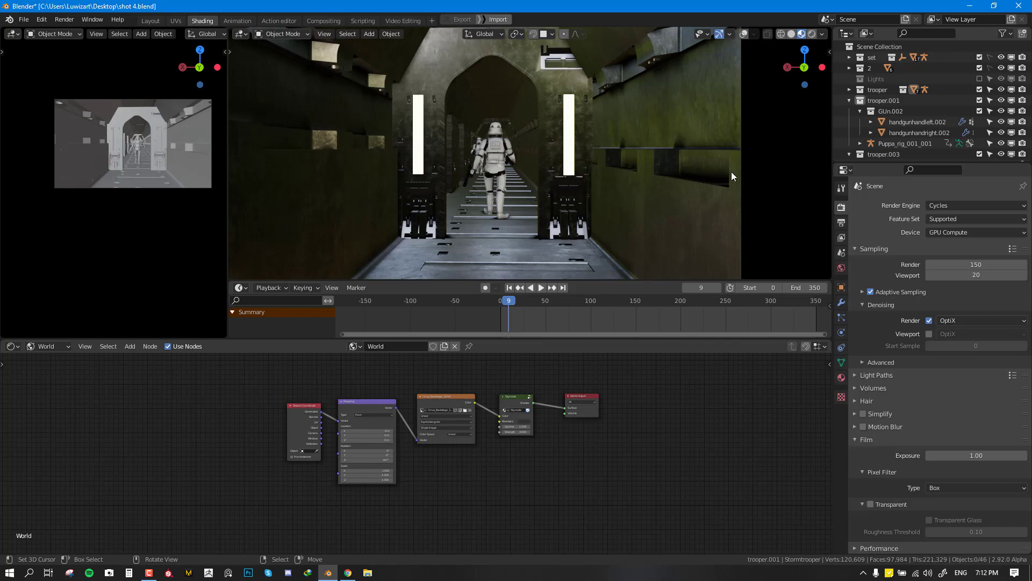
pyautogui.scroll(-2, 560, 74)
pyautogui.scroll(4, 557, 172)
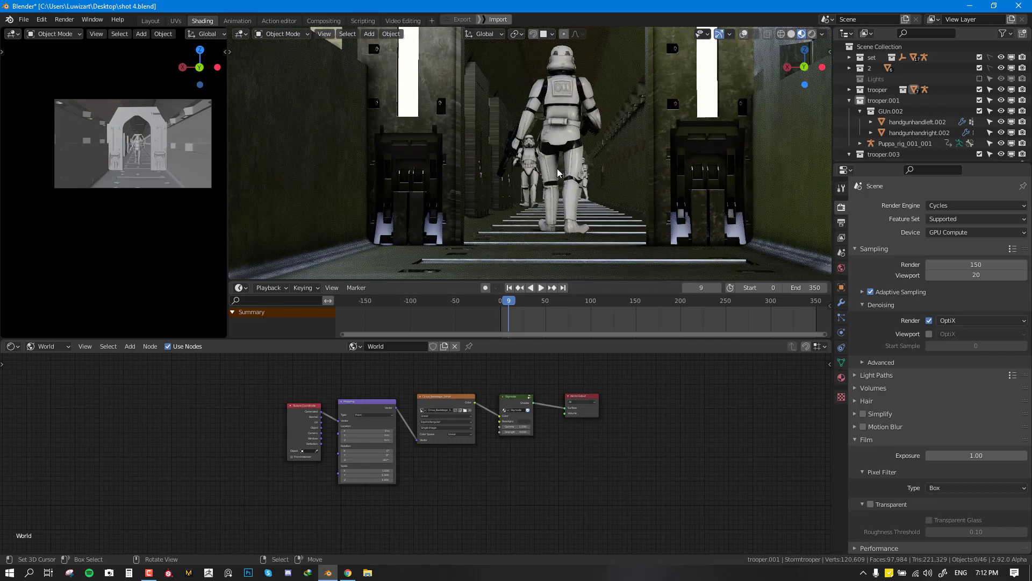
pyautogui.scroll(-4, 557, 171)
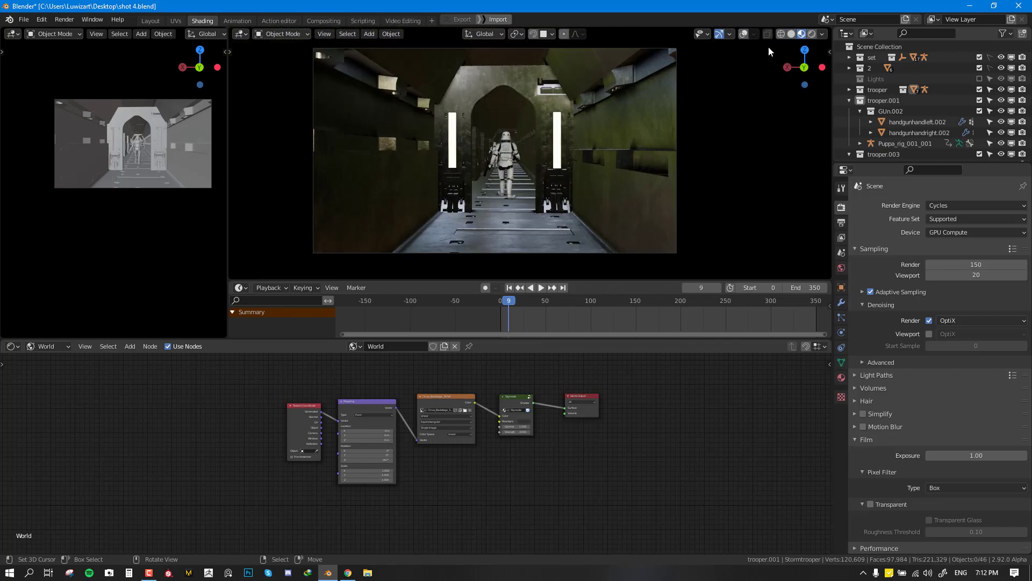
pyautogui.click(822, 33)
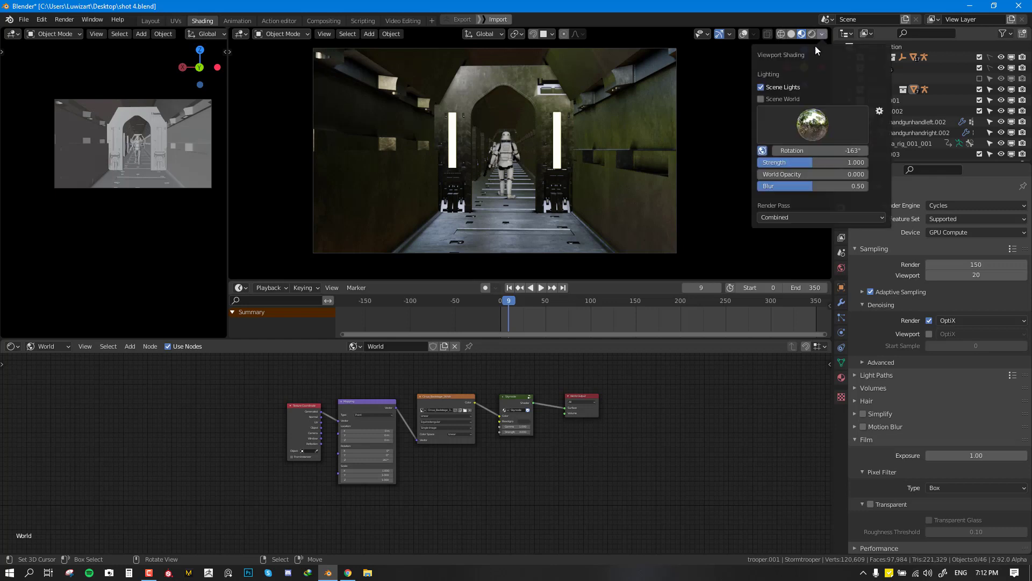
pyautogui.click(770, 99)
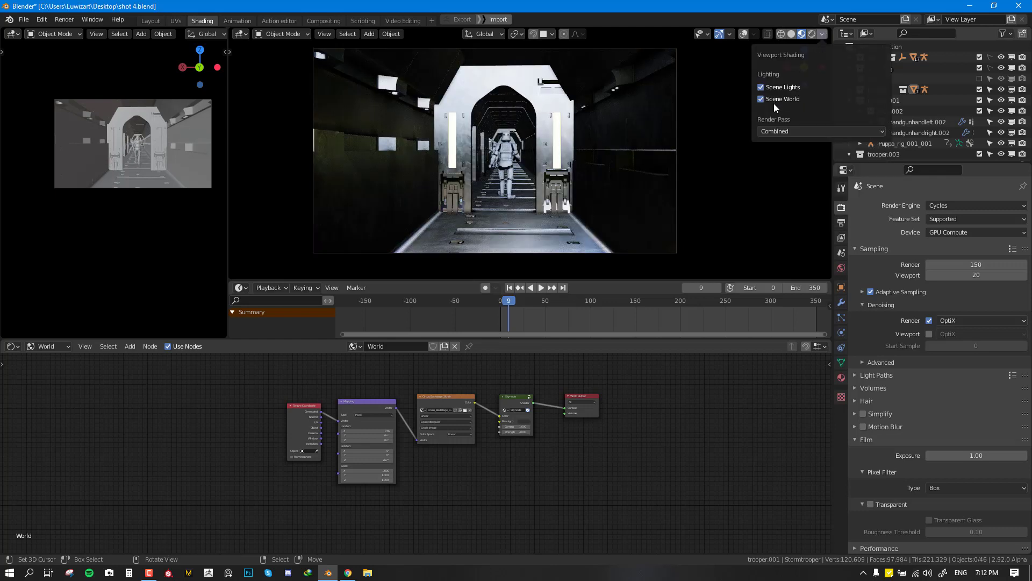
# Step: Box-select the Texture Coordinate, Mapping and image texture nodes in the World tree
pyautogui.scroll(4, 486, 163)
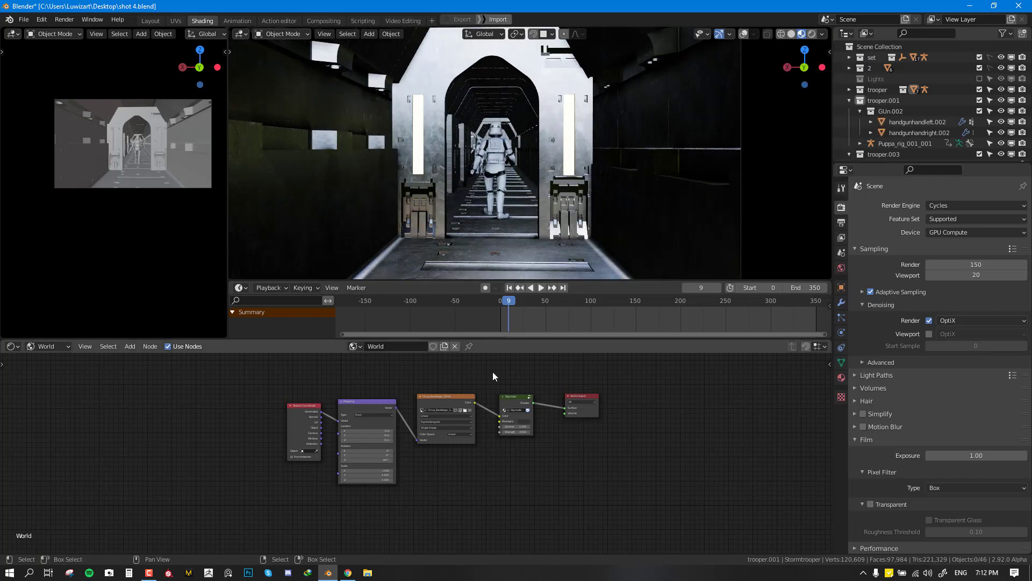
pyautogui.scroll(3, 463, 411)
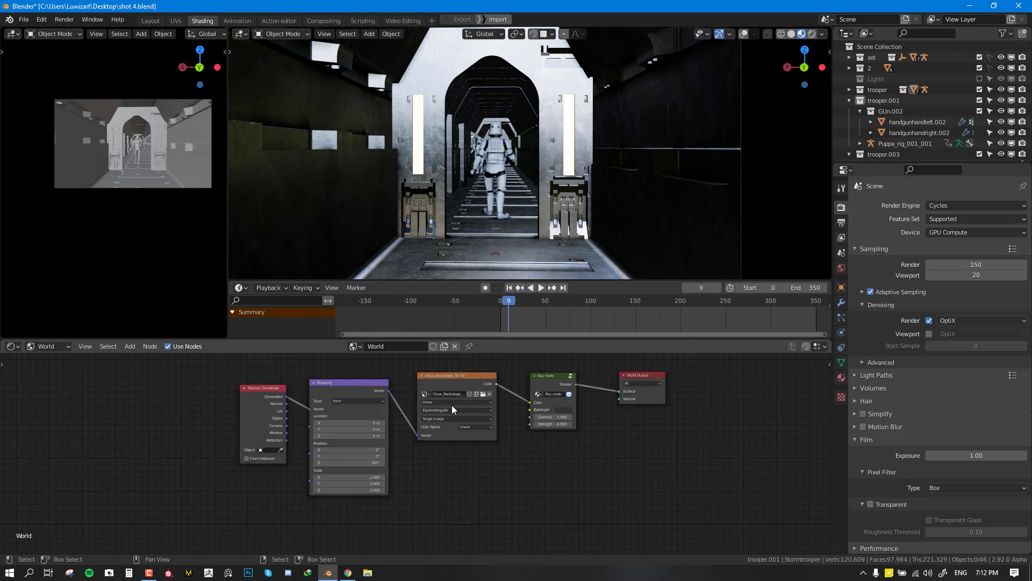
pyautogui.scroll(-1, 383, 367)
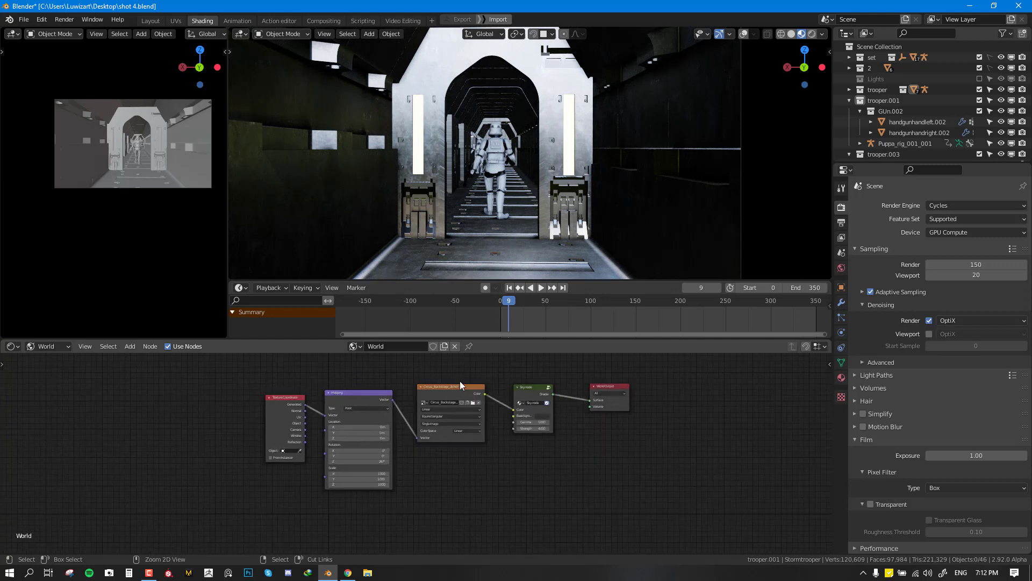
pyautogui.moveTo(499, 377); pyautogui.dragTo(529, 367, button='middle')
pyautogui.moveTo(271, 361); pyautogui.dragTo(515, 475)
# Step: Delete the selected nodes and replace the scene's world with a new default world
pyautogui.press('x')
pyautogui.press('Home')
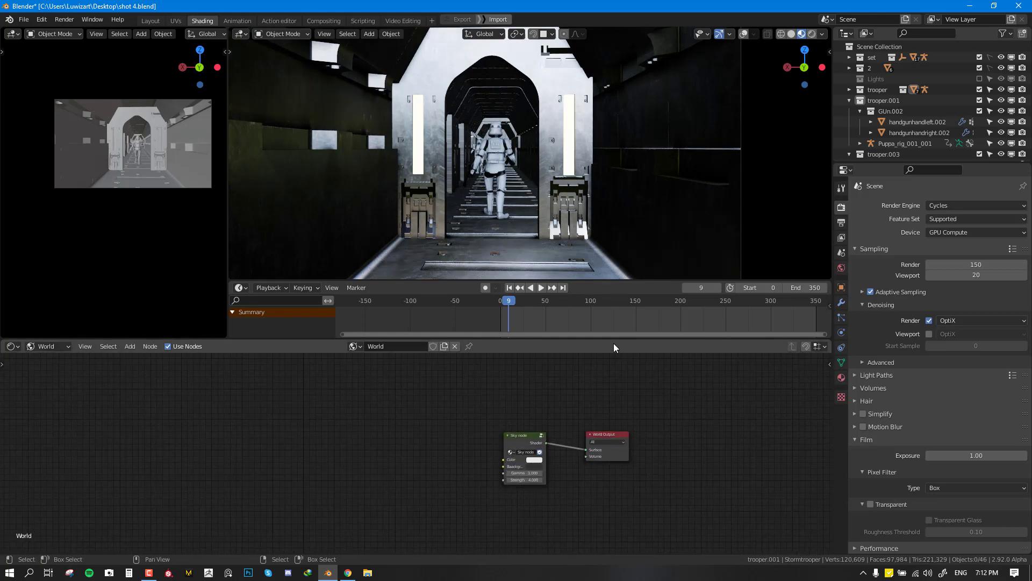
pyautogui.click(841, 268)
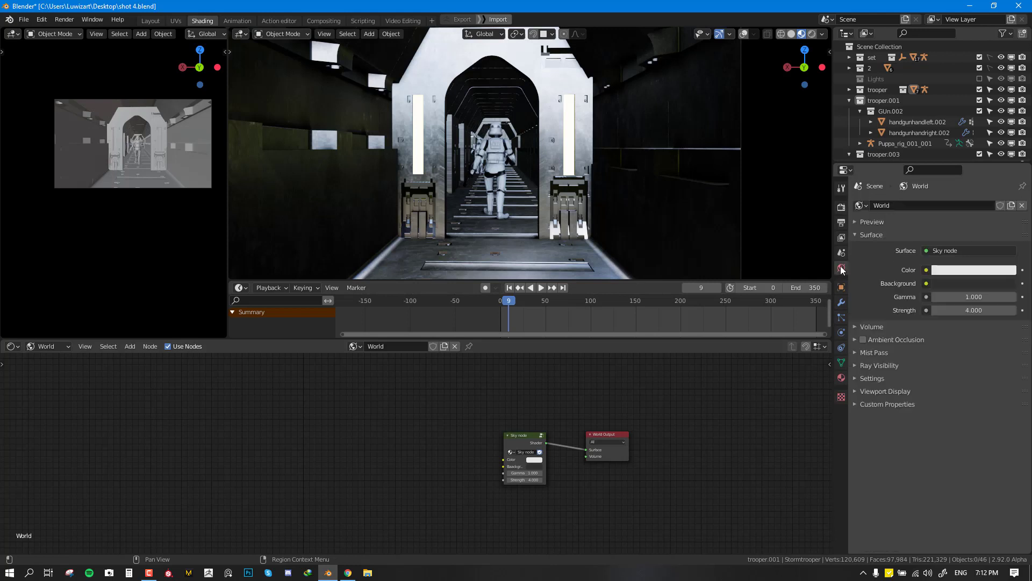
pyautogui.click(1022, 206)
pyautogui.click(963, 202)
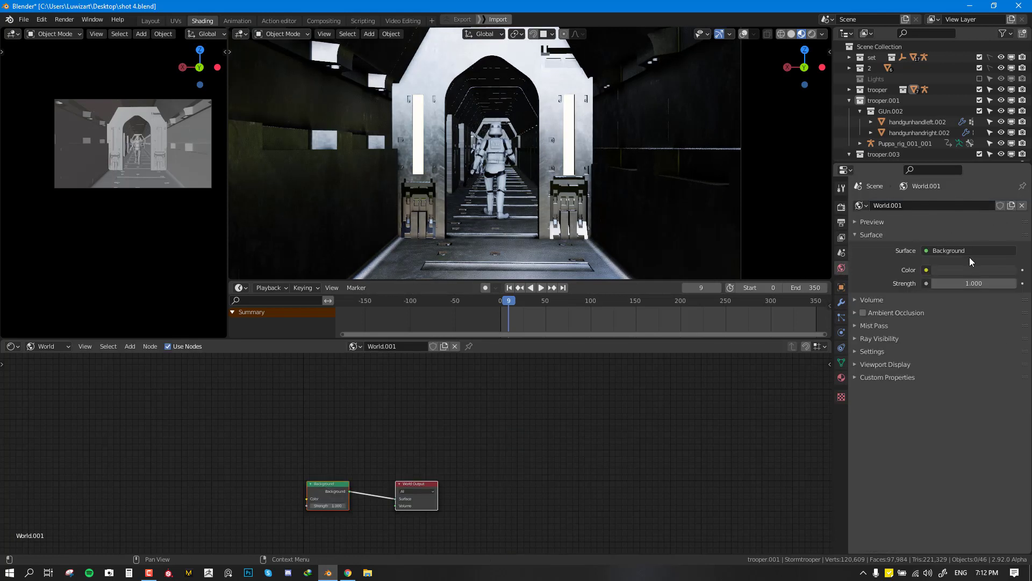
pyautogui.press('Home')
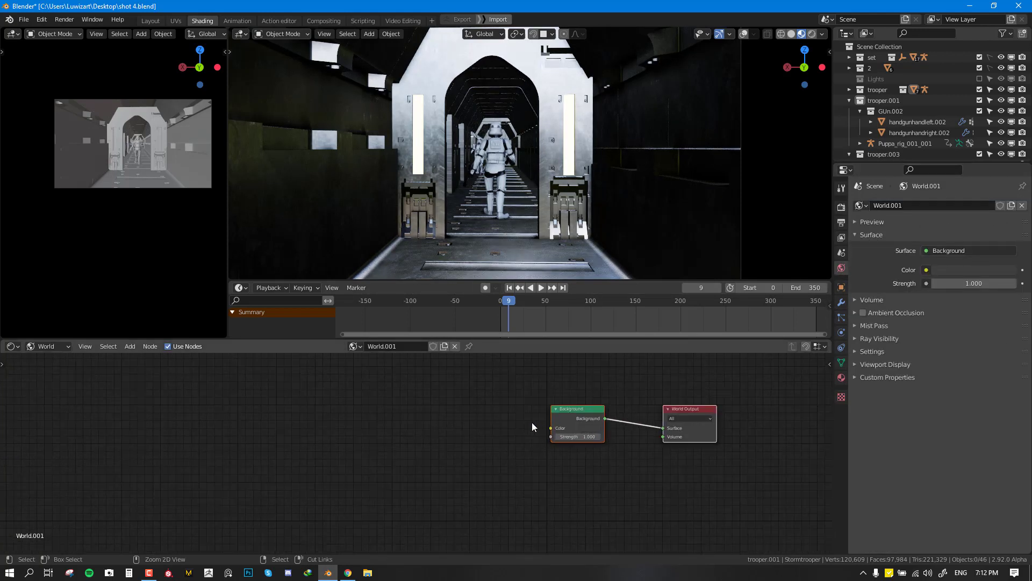
# Step: Add an Environment Texture node and connect its colour to the Background node
pyautogui.click(130, 346)
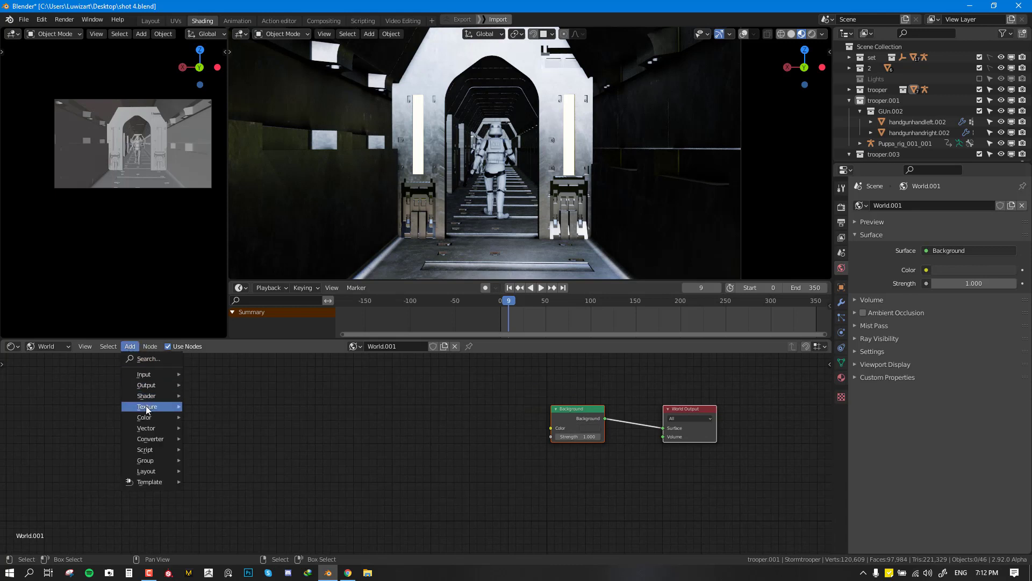
pyautogui.moveTo(153, 409)
pyautogui.click(228, 276)
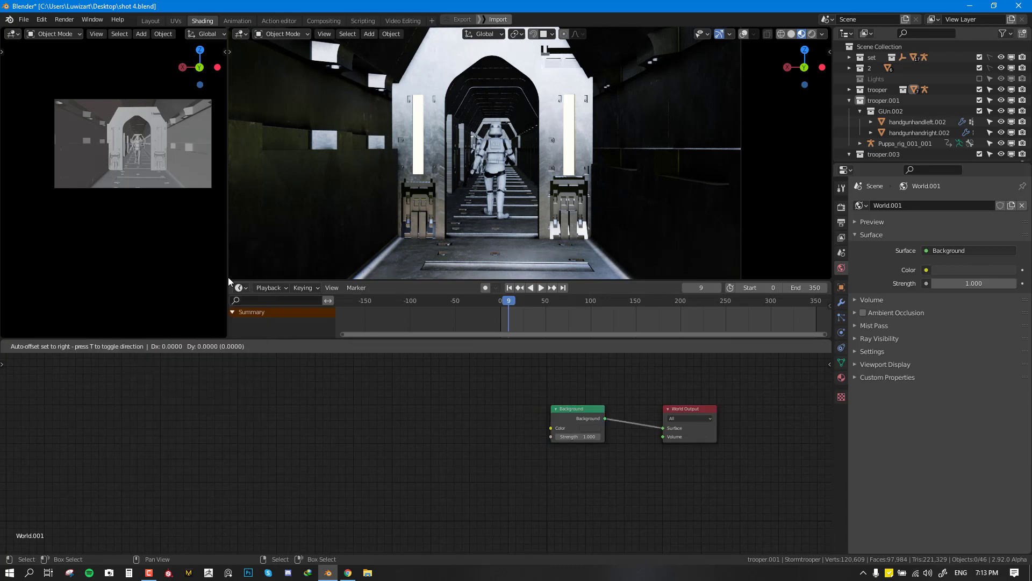
pyautogui.click(463, 395)
pyautogui.moveTo(457, 400); pyautogui.dragTo(551, 428)
# Step: Load HDR_111_Parking_Lot_2_Ref.hdr from the Hdri folder and look around the backdrop
pyautogui.click(444, 413)
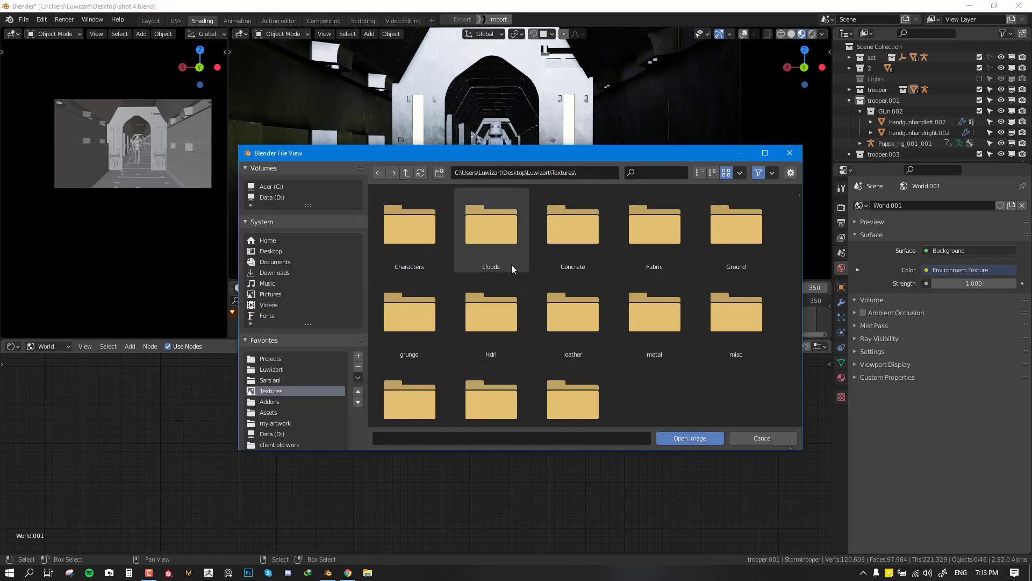
pyautogui.doubleClick(486, 334)
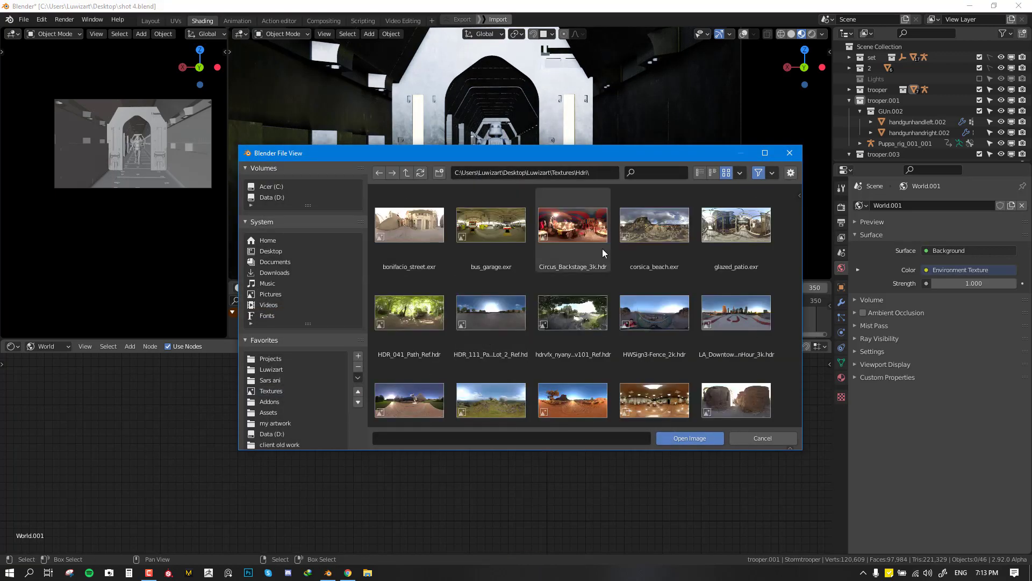
pyautogui.moveTo(623, 156); pyautogui.dragTo(591, 131)
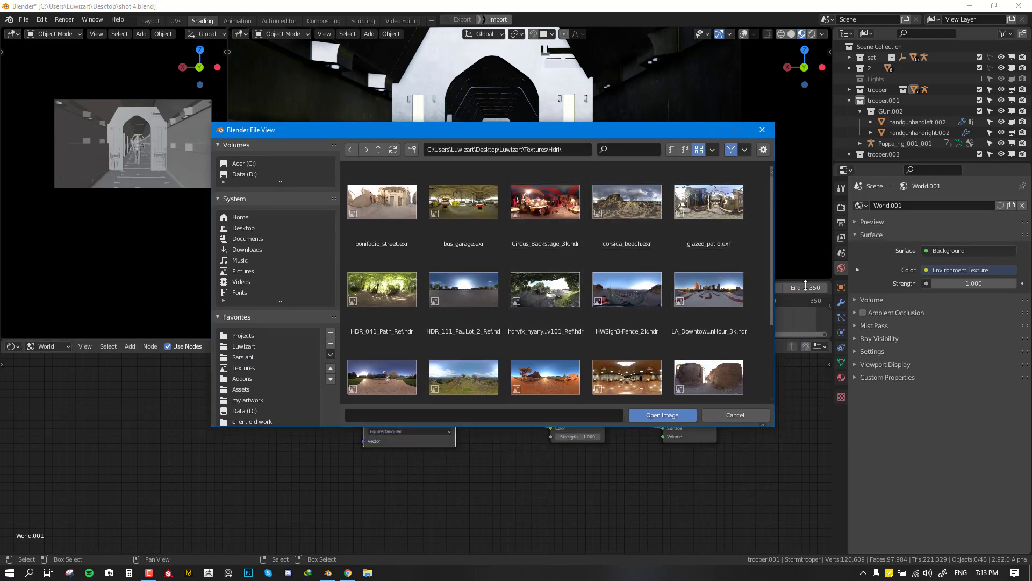
pyautogui.scroll(-2, 504, 293)
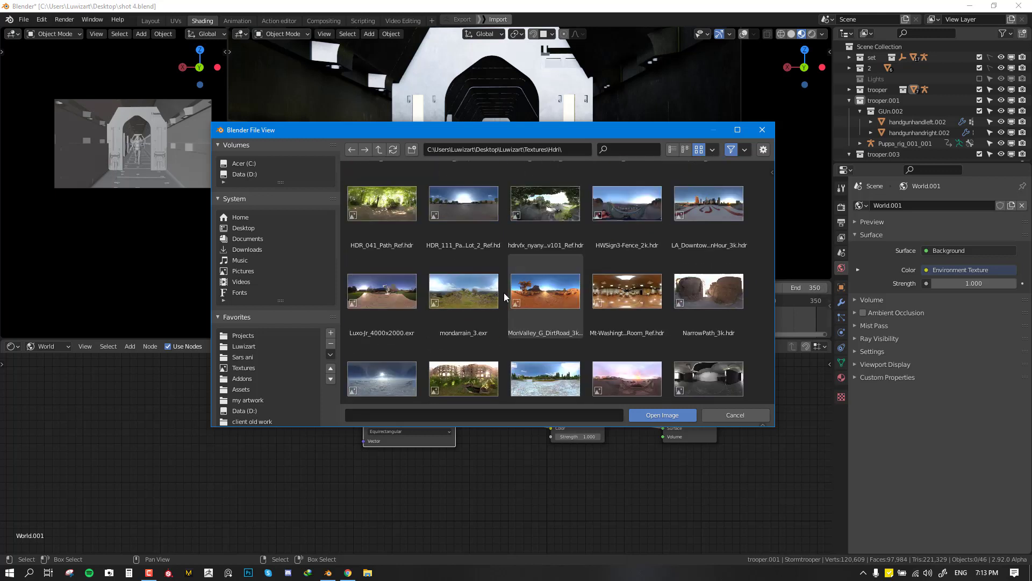
pyautogui.scroll(1, 585, 271)
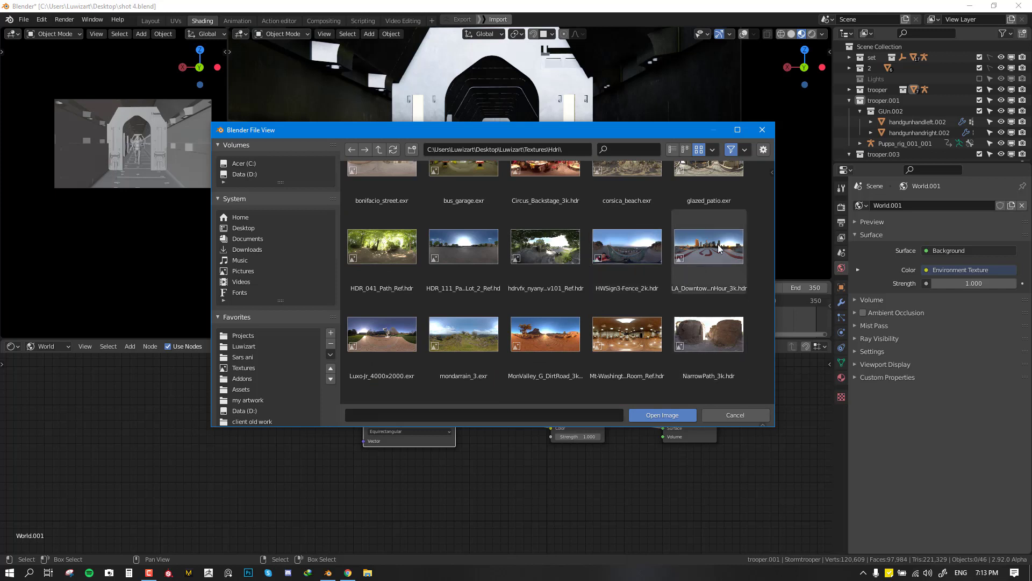
pyautogui.doubleClick(460, 257)
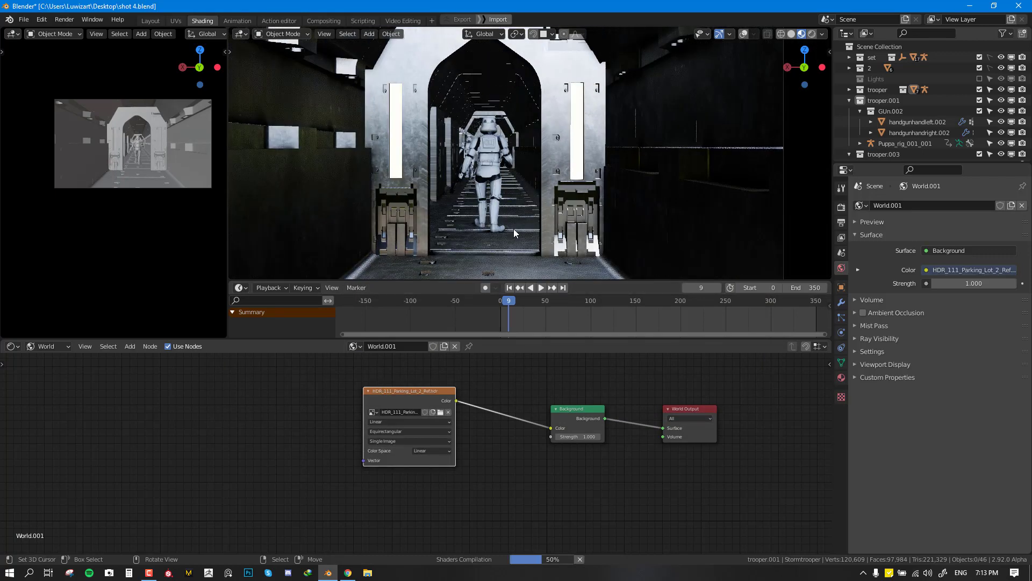
pyautogui.moveTo(508, 245); pyautogui.dragTo(723, 213, button='middle')
pyautogui.moveTo(498, 244); pyautogui.dragTo(689, 246, button='middle')
# Step: Try corsica_beach.exr, then settle on glazed_patio.exr as the environment image
pyautogui.click(441, 411)
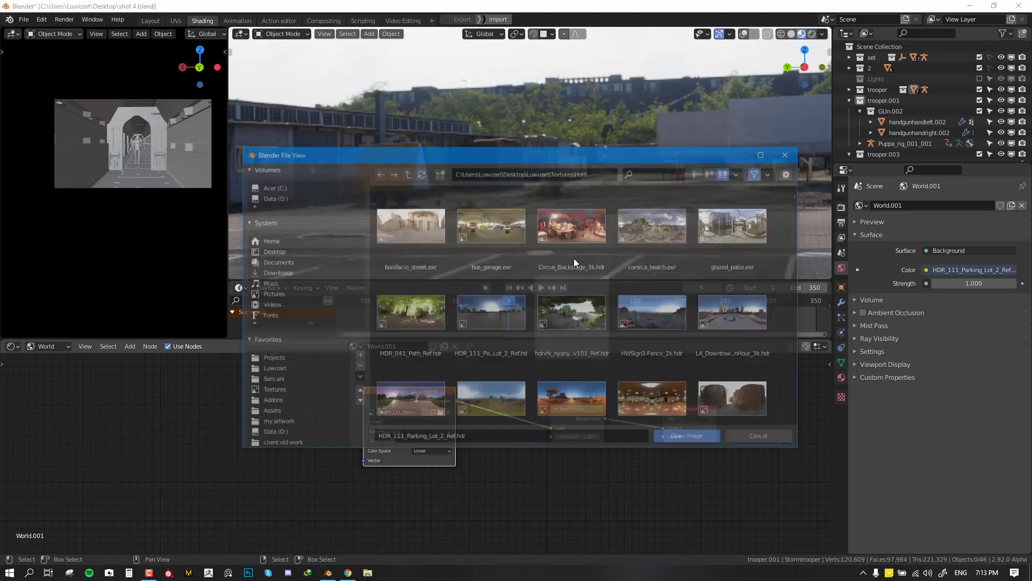
pyautogui.doubleClick(649, 234)
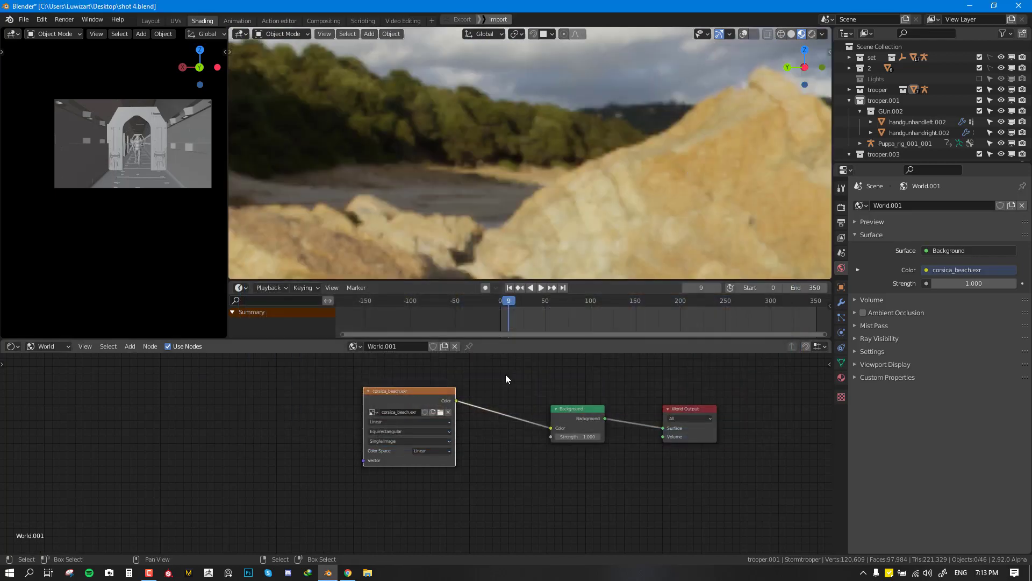
pyautogui.click(441, 412)
pyautogui.doubleClick(739, 226)
pyautogui.scroll(10, 618, 193)
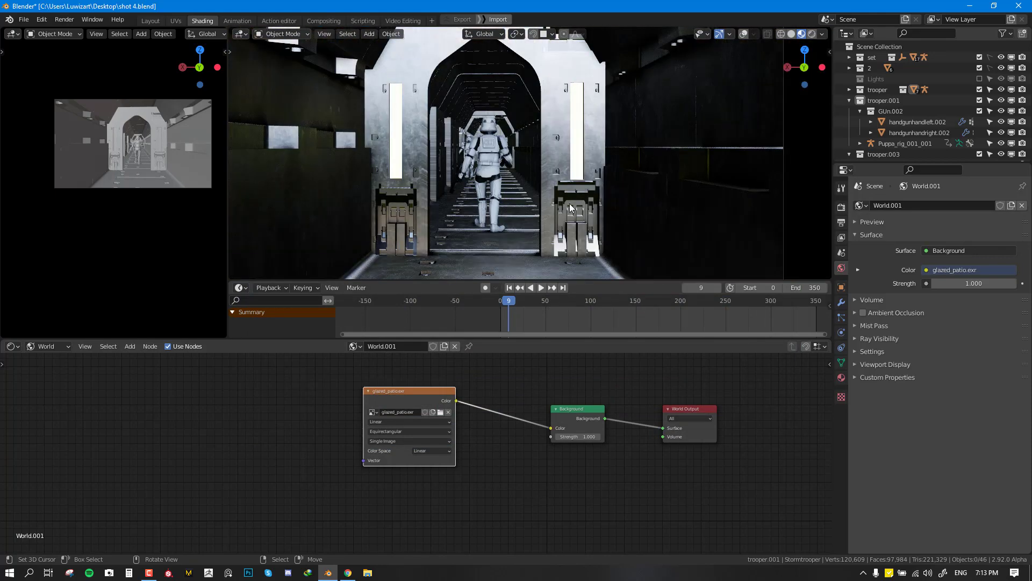
pyautogui.scroll(-5, 511, 211)
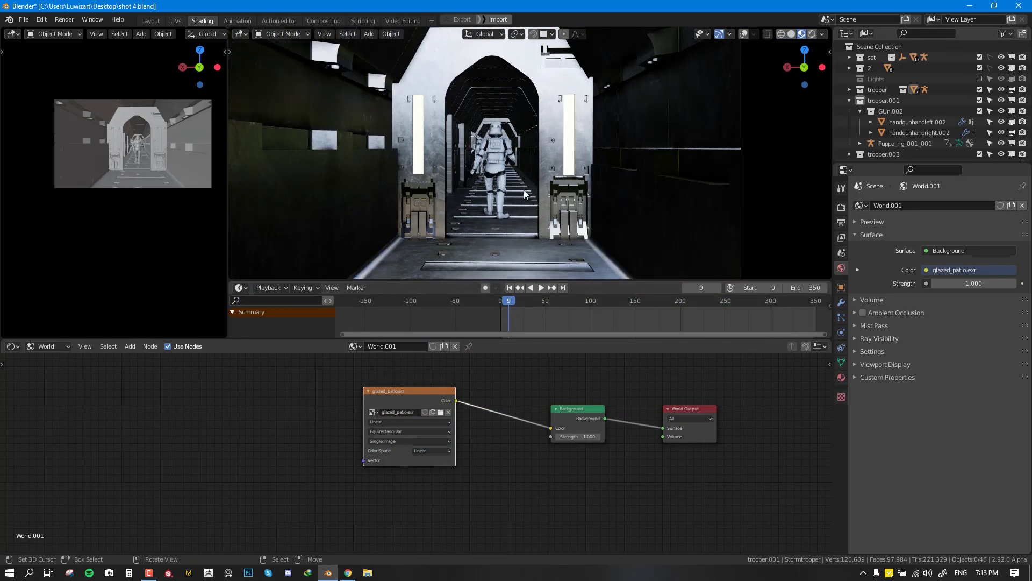
pyautogui.moveTo(412, 403); pyautogui.dragTo(441, 400)
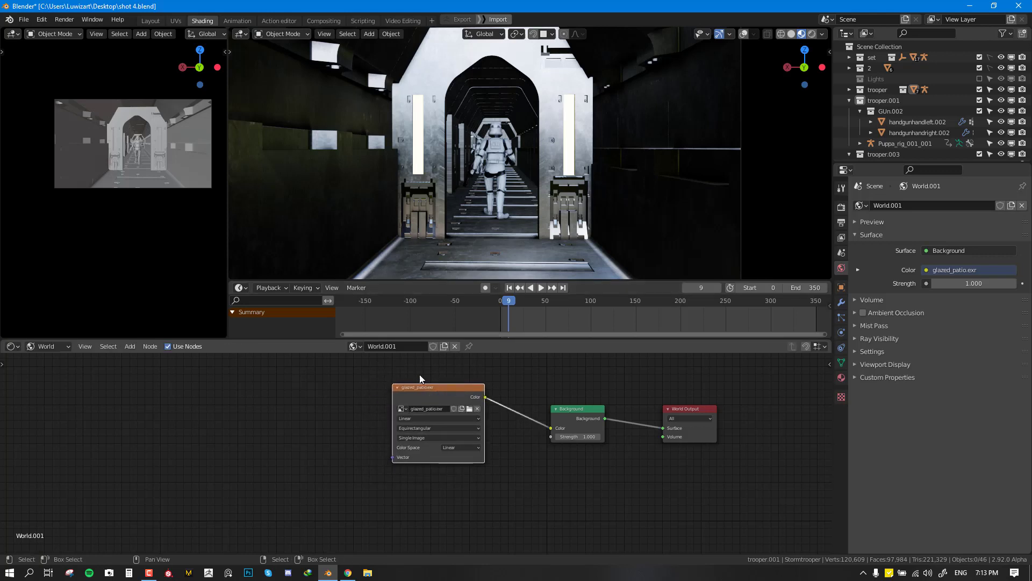
# Step: In camera view, add Texture Coordinate and Mapping nodes to the environment image with Ctrl+T
pyautogui.press('KP_0')
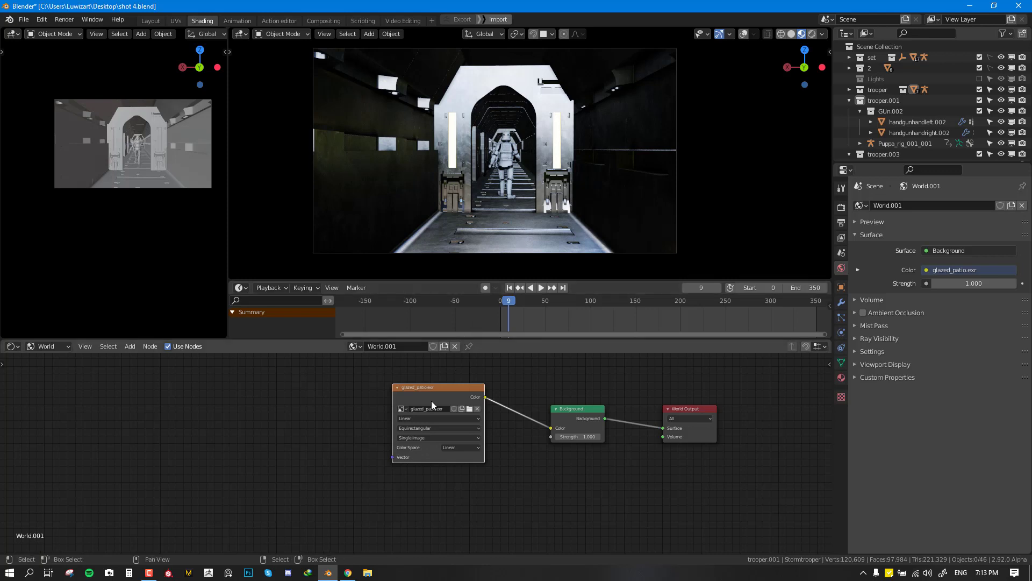
pyautogui.hotkey('ctrl', 't')
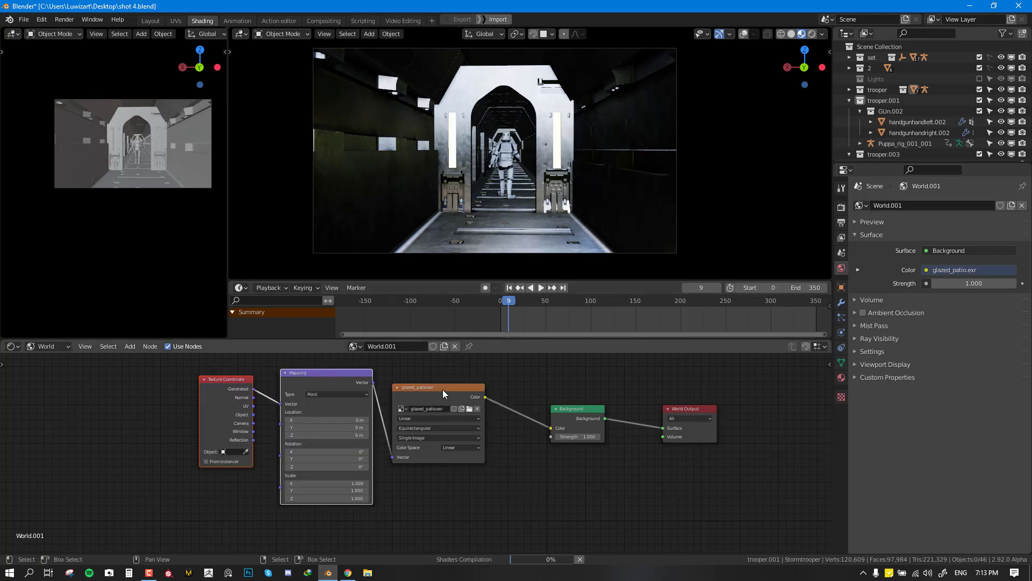
pyautogui.click(161, 410)
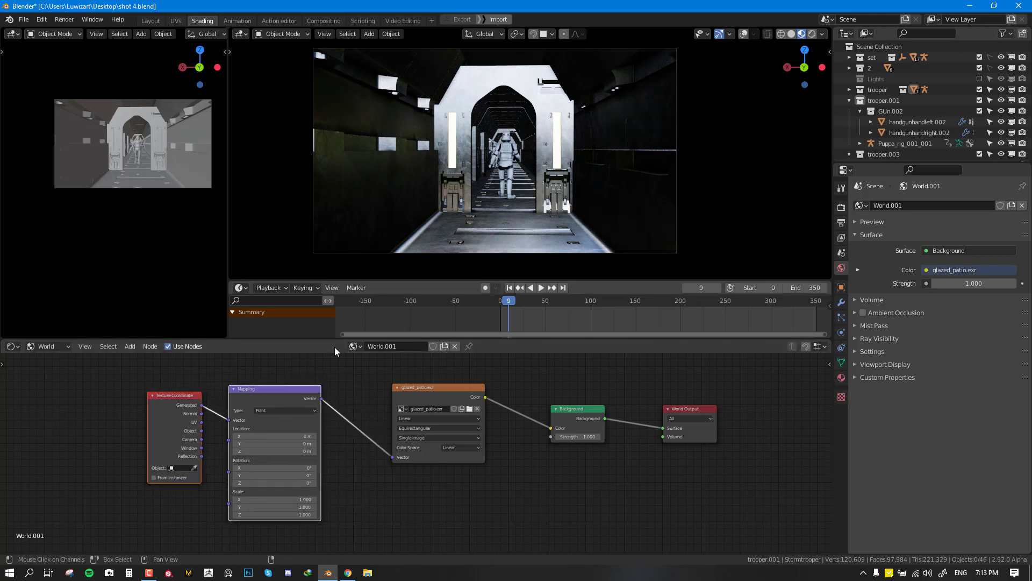
# Step: Check the Node Wrangler add-on by searching 'node' in Preferences > Add-ons
pyautogui.click(39, 20)
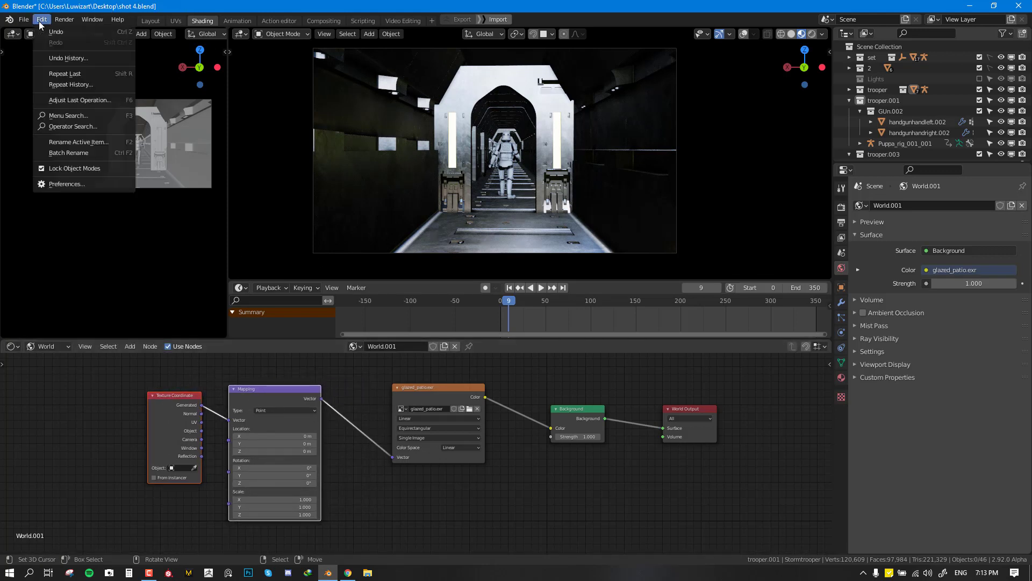
pyautogui.click(65, 185)
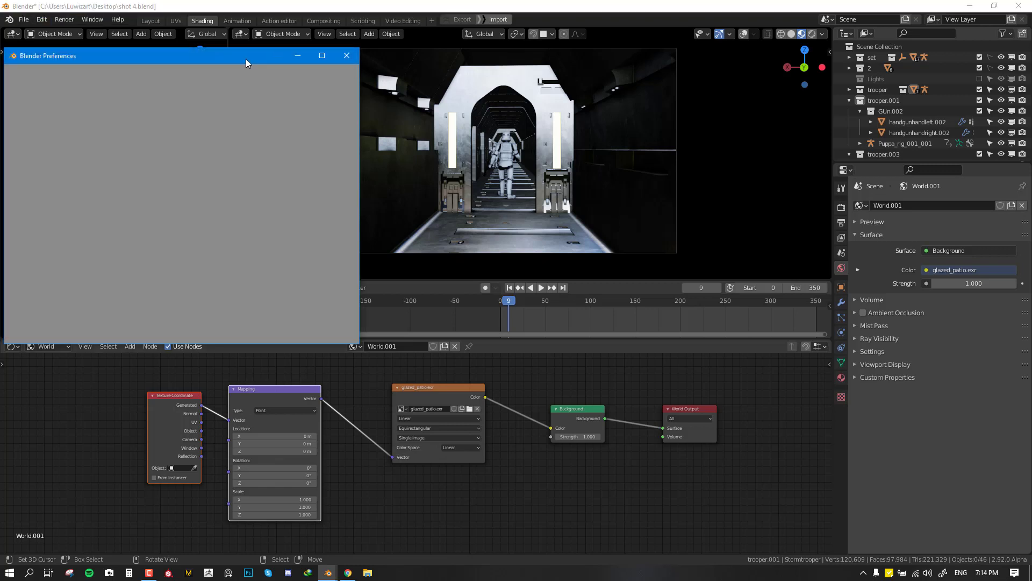
pyautogui.click(302, 85)
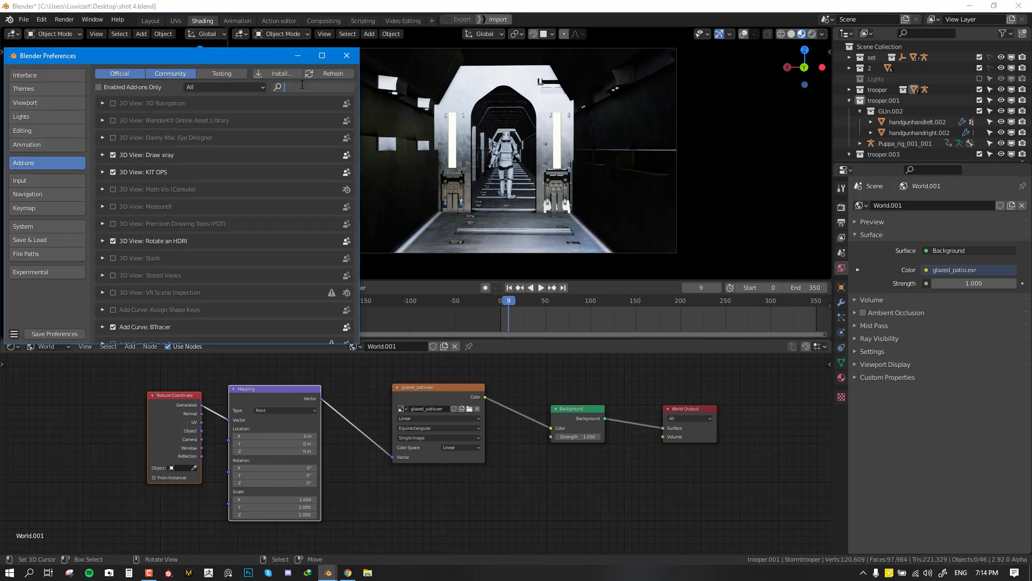
pyautogui.write('node')
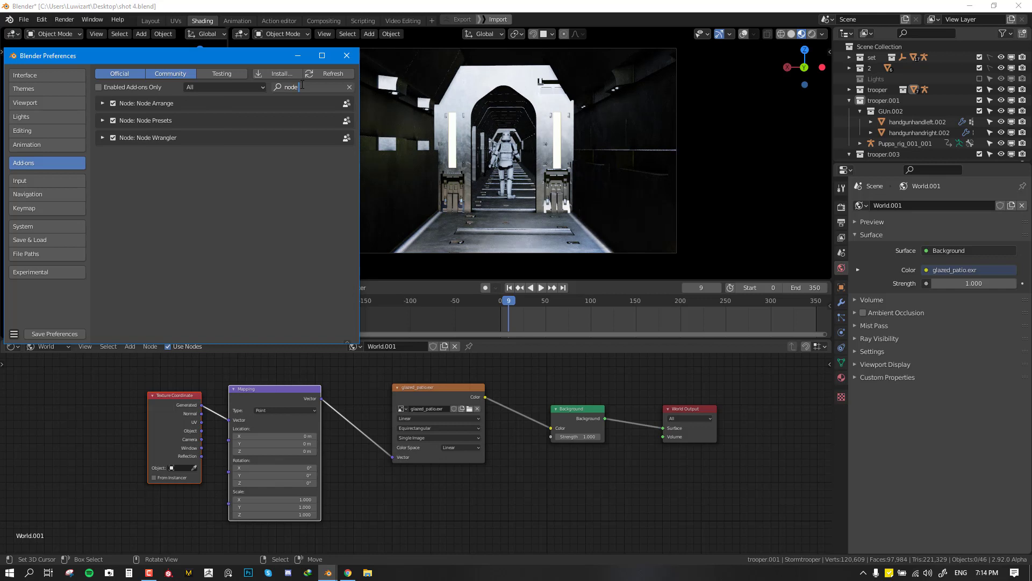
pyautogui.press('Return')
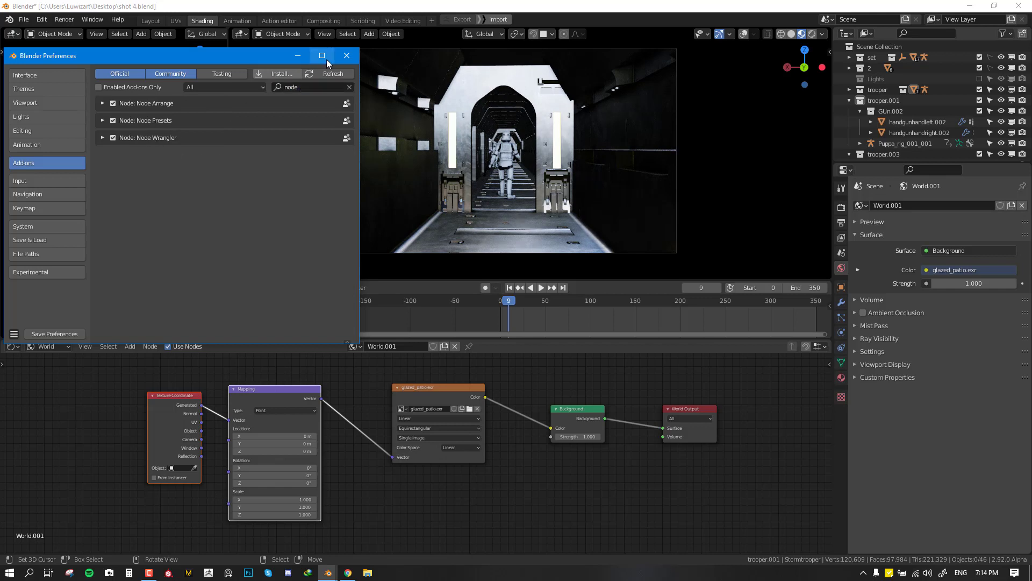
pyautogui.click(347, 55)
# Step: Rearrange the coordinate, mapping and glazed_patio nodes in the World editor
pyautogui.moveTo(345, 397); pyautogui.dragTo(385, 386, button='middle')
pyautogui.moveTo(385, 385); pyautogui.dragTo(342, 387)
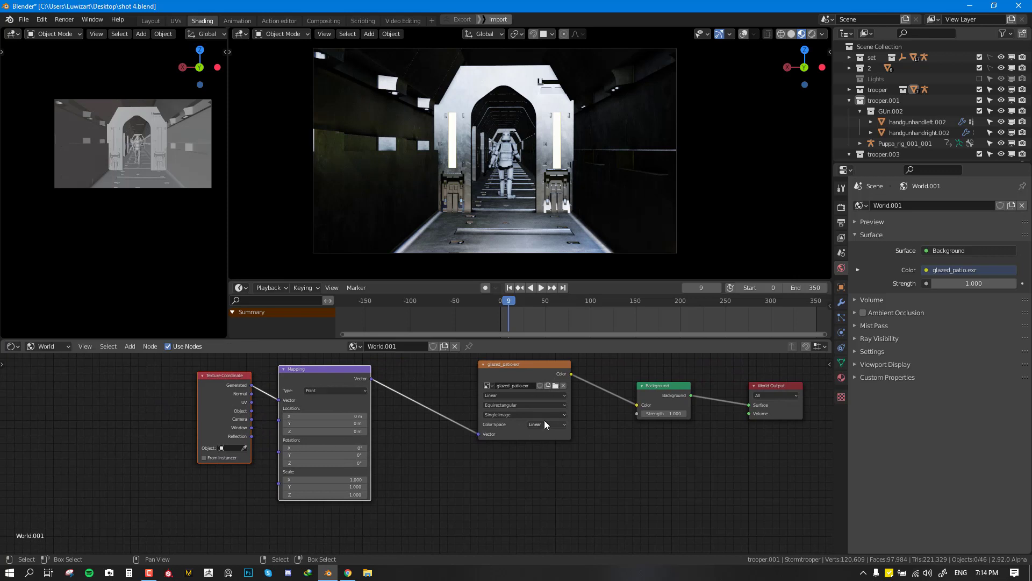
pyautogui.moveTo(547, 419); pyautogui.dragTo(298, 447, button='middle')
pyautogui.scroll(4, 405, 408)
pyautogui.moveTo(215, 409); pyautogui.dragTo(366, 404, button='middle')
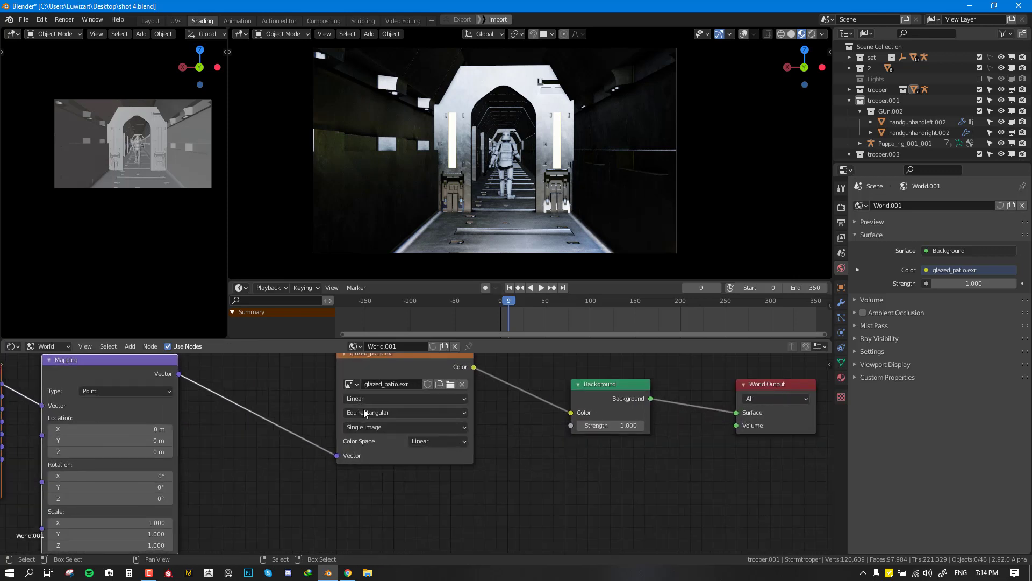
pyautogui.moveTo(392, 369); pyautogui.dragTo(359, 412)
# Step: Adjust the Mapping node's Z rotation while checking the camera view, ending at 545°
pyautogui.moveTo(592, 195)
pyautogui.mouseDown()
pyautogui.moveTo(498, 211)
pyautogui.moveTo(601, 208)
pyautogui.mouseUp()
pyautogui.moveTo(90, 504); pyautogui.dragTo(147, 461, button='middle')
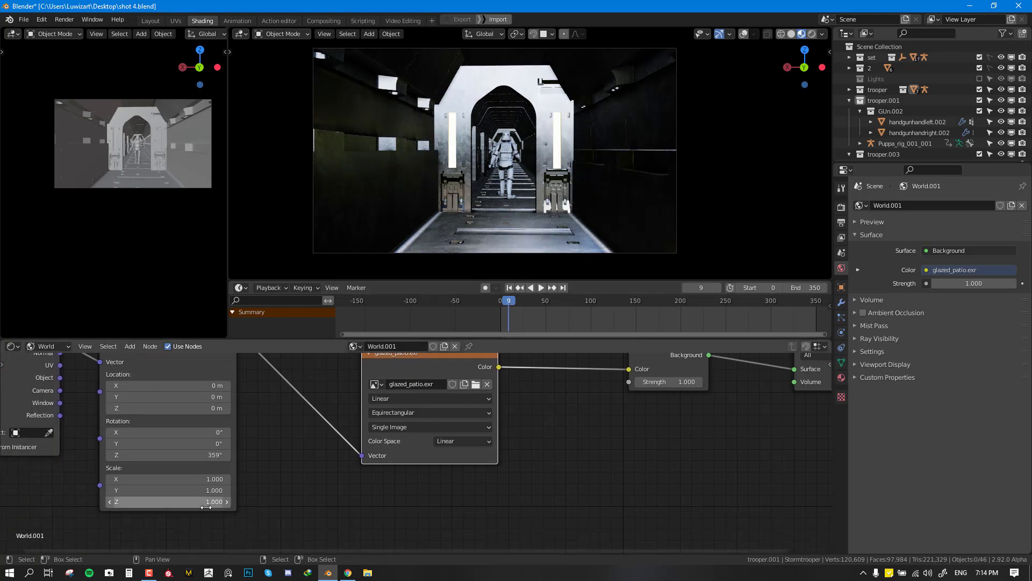
pyautogui.moveTo(150, 455); pyautogui.dragTo(156, 455)
pyautogui.moveTo(641, 163); pyautogui.dragTo(595, 171, button='middle')
pyautogui.moveTo(184, 455)
pyautogui.mouseDown()
pyautogui.moveTo(267, 454)
pyautogui.moveTo(173, 454)
pyautogui.mouseUp()
pyautogui.press('KP_0')
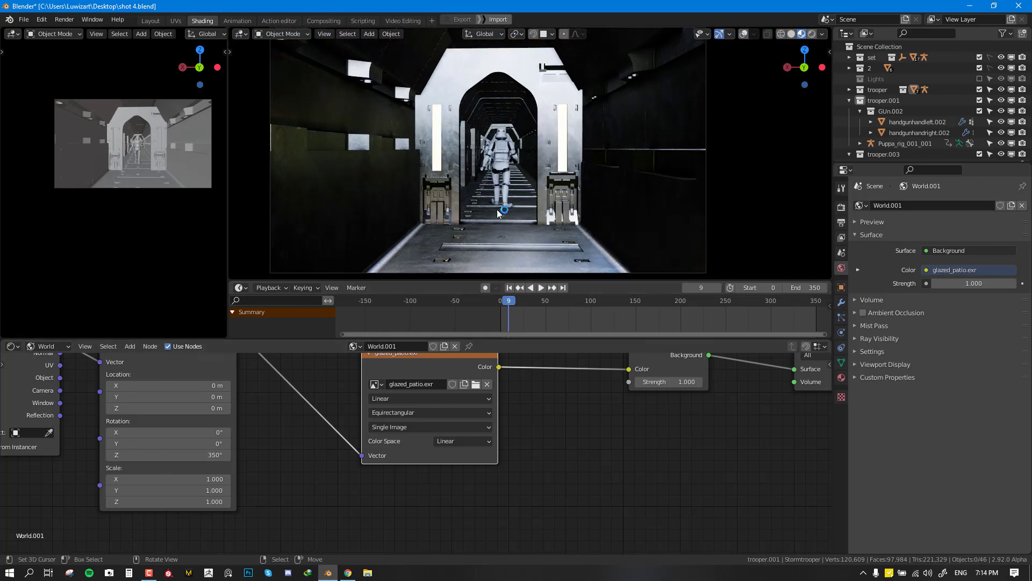
pyautogui.moveTo(166, 455)
pyautogui.mouseDown()
pyautogui.moveTo(156, 455)
pyautogui.moveTo(204, 455)
pyautogui.moveTo(182, 455)
pyautogui.mouseUp()
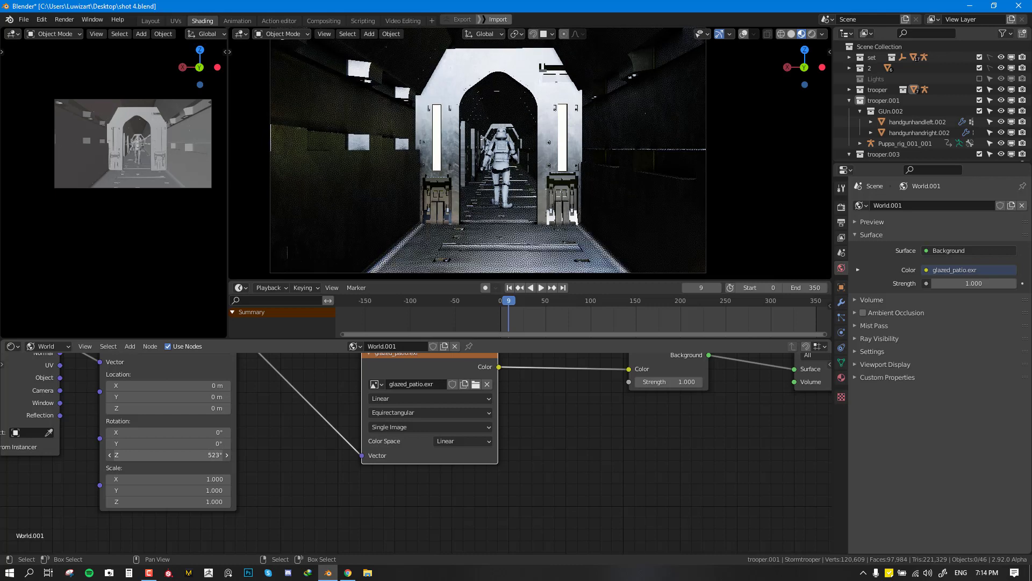
# Step: Load Circus_Backstage_3k.hdr as the world environment texture in place of glazed_patio
pyautogui.click(822, 33)
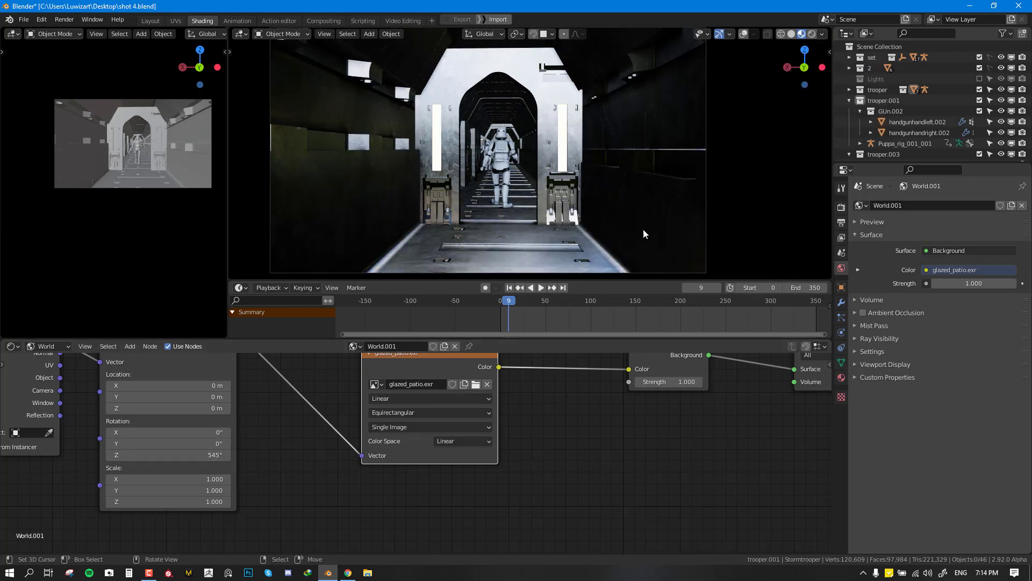
pyautogui.click(476, 384)
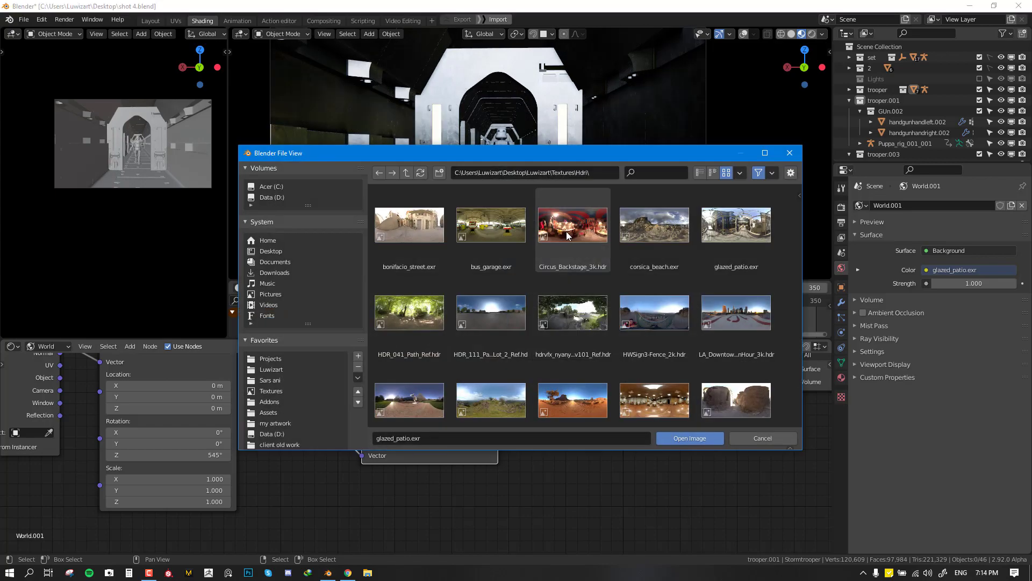
pyautogui.press('Escape')
pyautogui.scroll(-3, 574, 218)
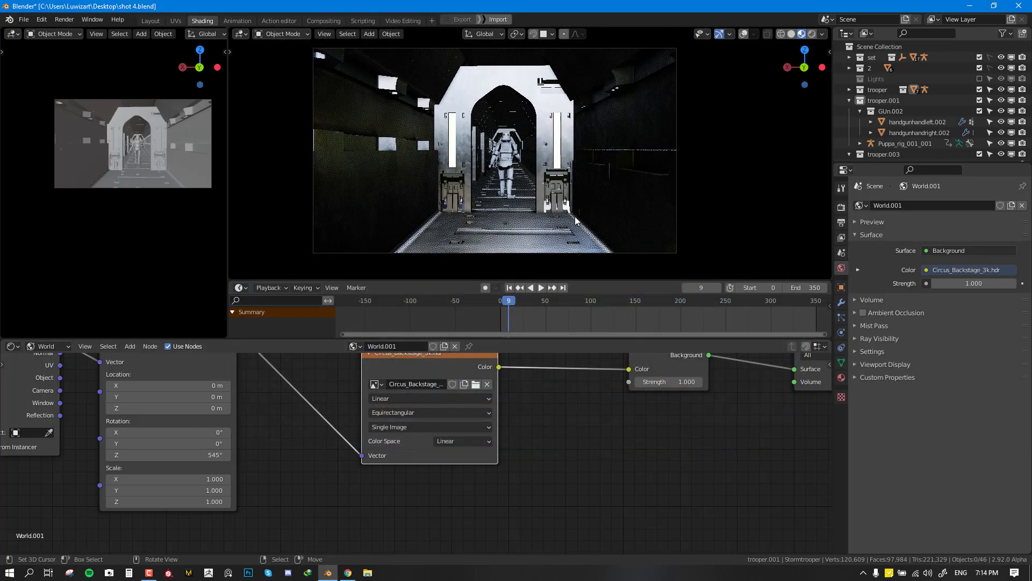
pyautogui.moveTo(575, 215); pyautogui.dragTo(568, 218, button='middle')
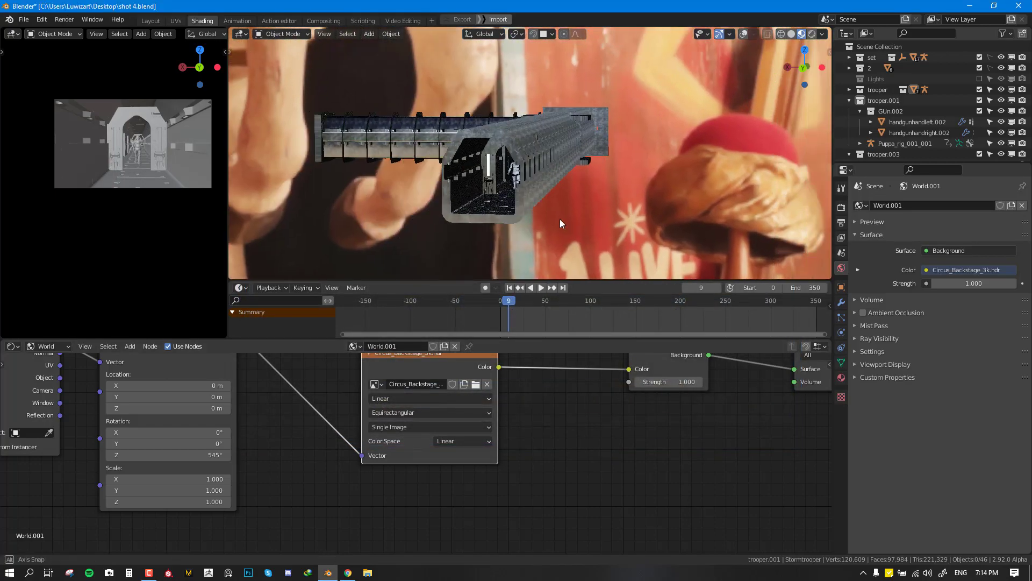
pyautogui.press('KP_0')
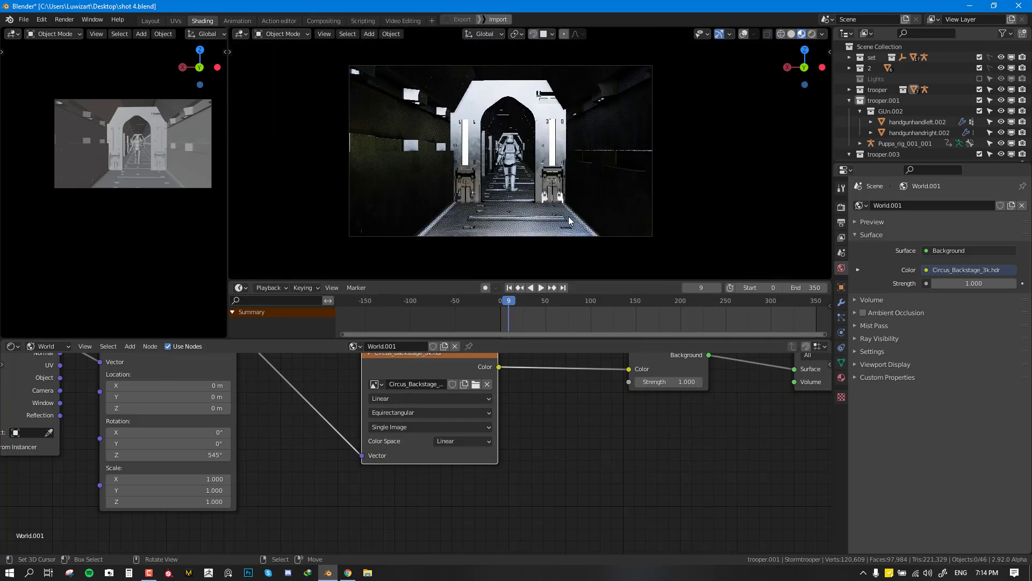
pyautogui.scroll(3, 569, 216)
# Step: Switch the viewport to Rendered shading and view the corridor against the environment
pyautogui.press('z')
pyautogui.click(523, 123)
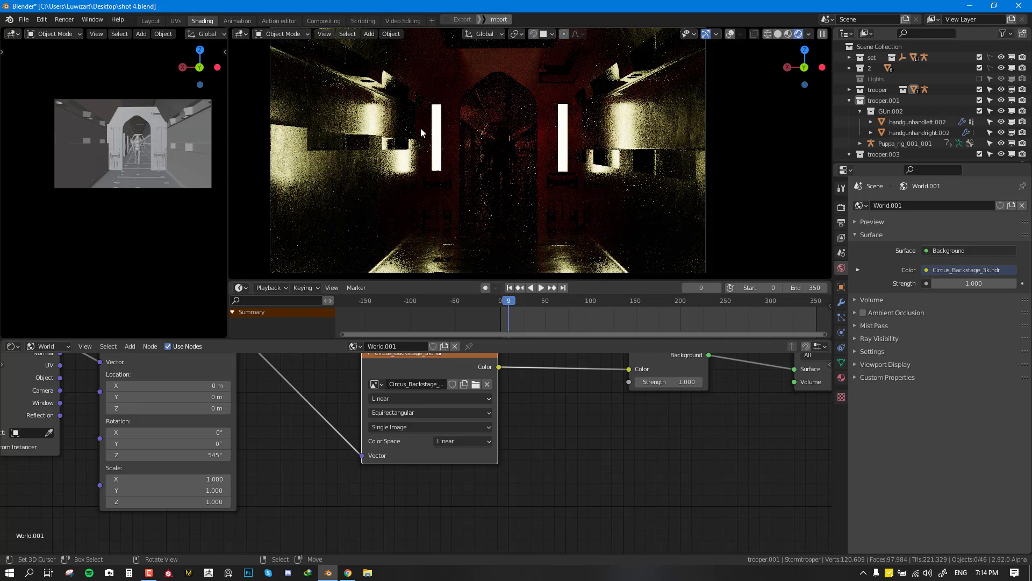
pyautogui.moveTo(527, 115); pyautogui.dragTo(407, 188, button='middle')
pyautogui.press('KP_0')
# Step: Exclude collection 2 from the scene, then include it again and return to camera view
pyautogui.click(979, 68)
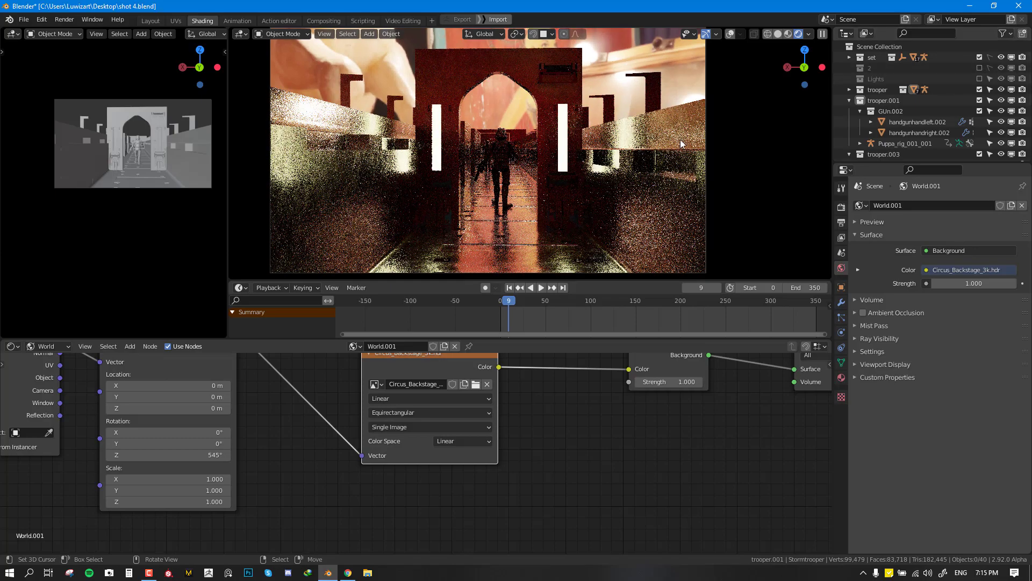
pyautogui.moveTo(620, 171); pyautogui.dragTo(575, 182, button='middle')
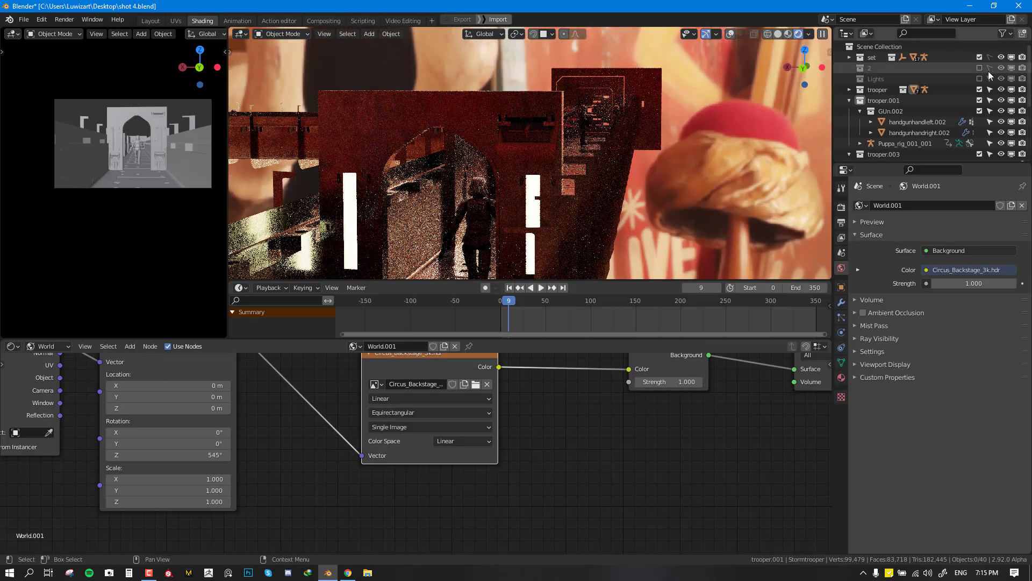
pyautogui.click(980, 68)
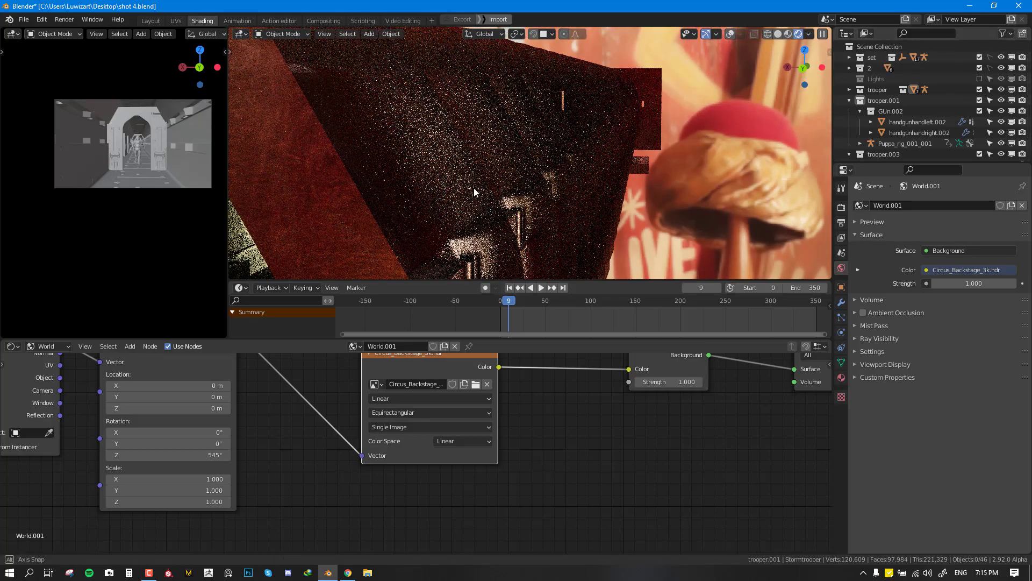
pyautogui.scroll(2, 473, 188)
pyautogui.press('KP_0')
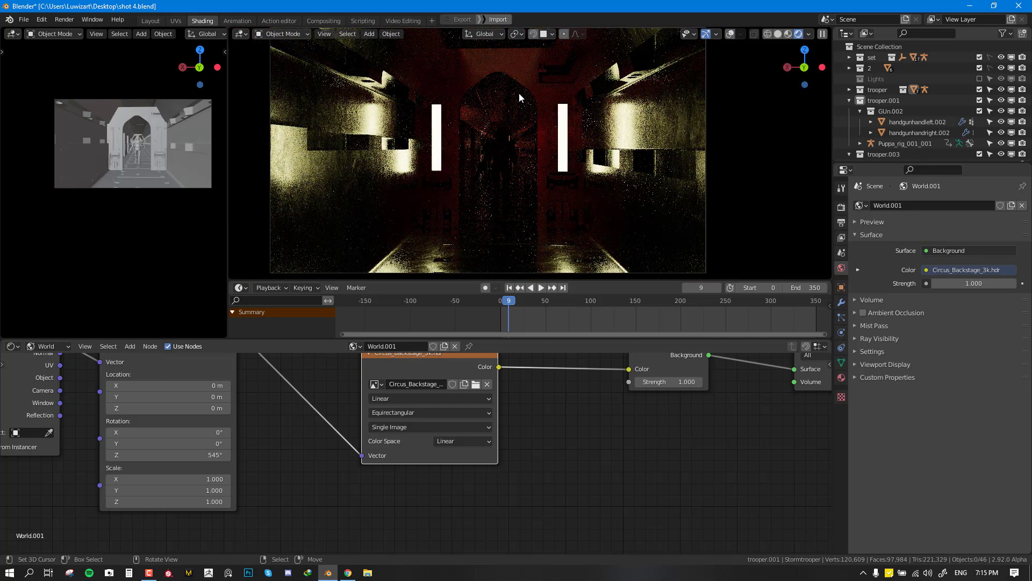
# Step: Load HWSign3-Fence_2k.hdr as the world environment and set its Mapping Z rotation to 0°
pyautogui.click(476, 384)
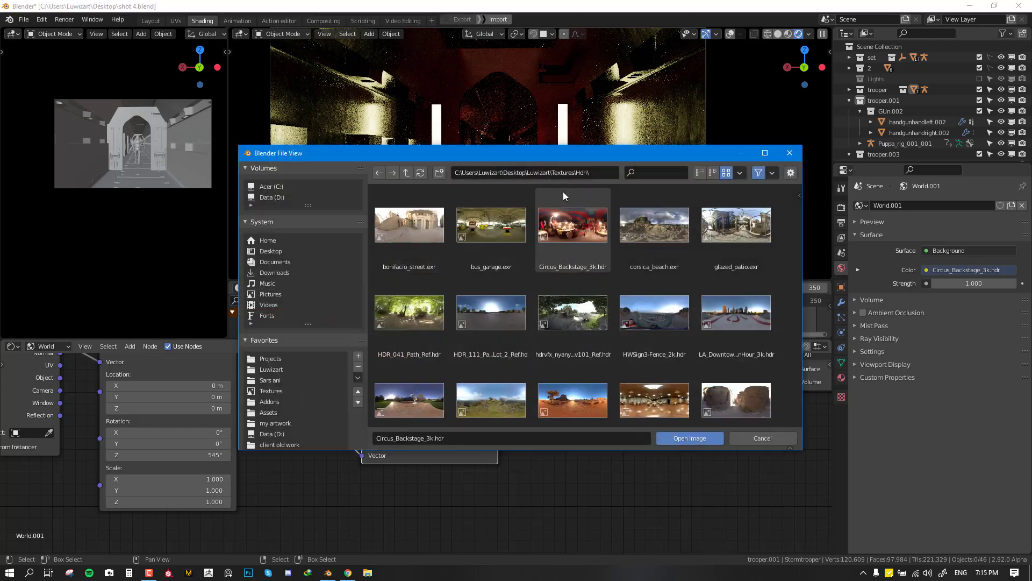
pyautogui.doubleClick(672, 324)
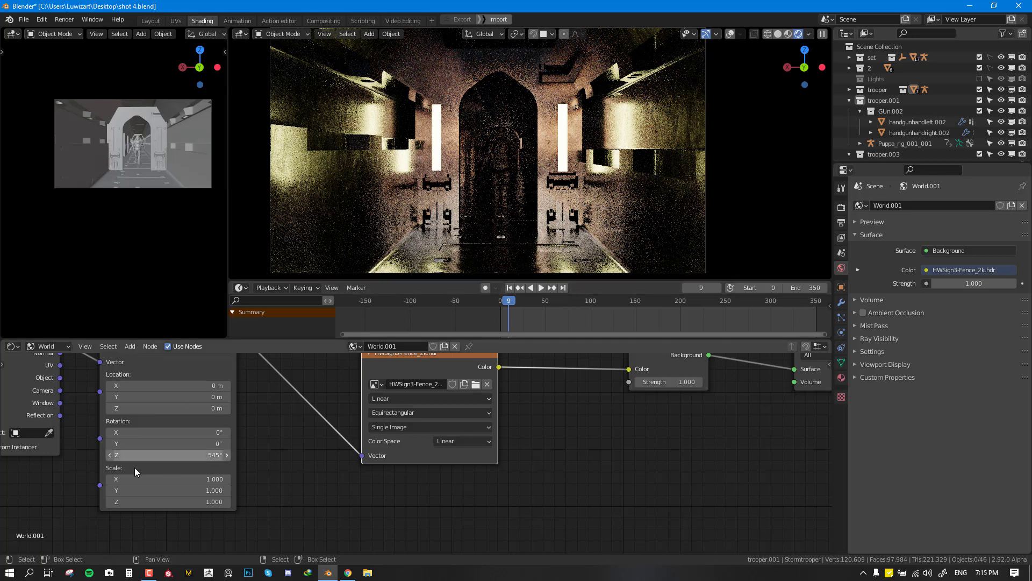
pyautogui.moveTo(174, 457); pyautogui.dragTo(174, 461)
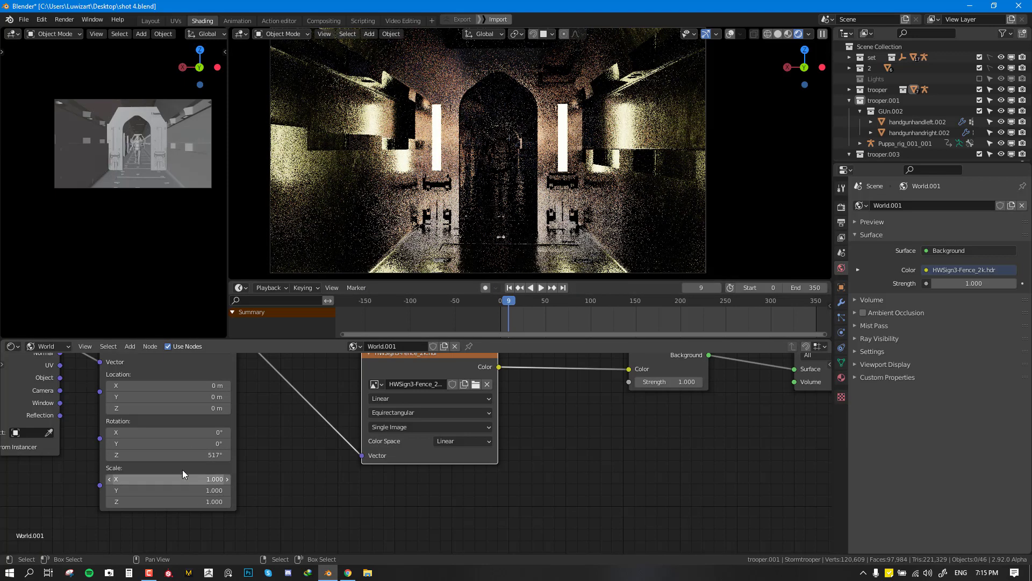
pyautogui.click(191, 455)
pyautogui.write('0')
pyautogui.press('Return')
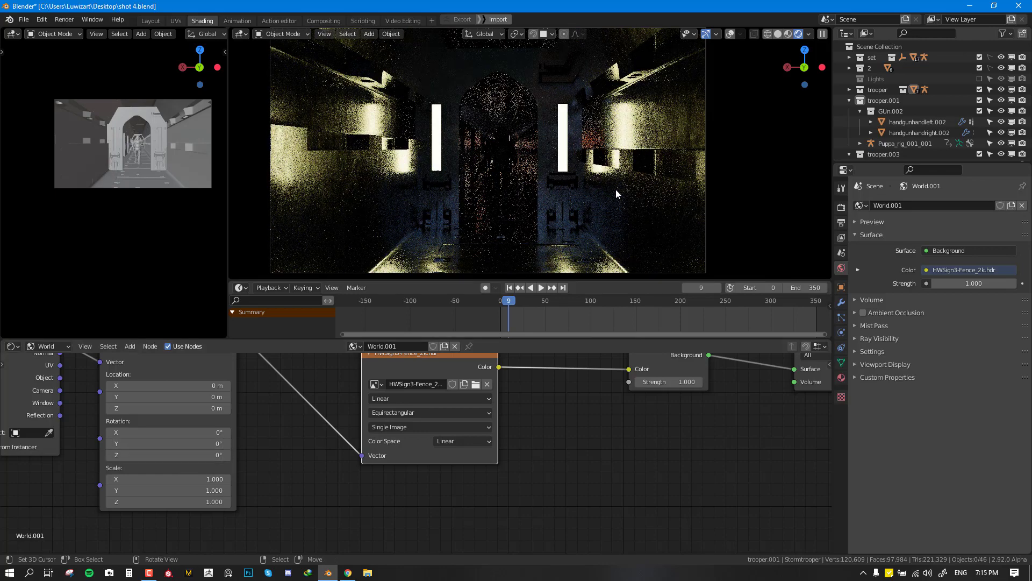
# Step: Orbit and zoom out to inspect the corridor module from outside under the new environment
pyautogui.scroll(3, 535, 189)
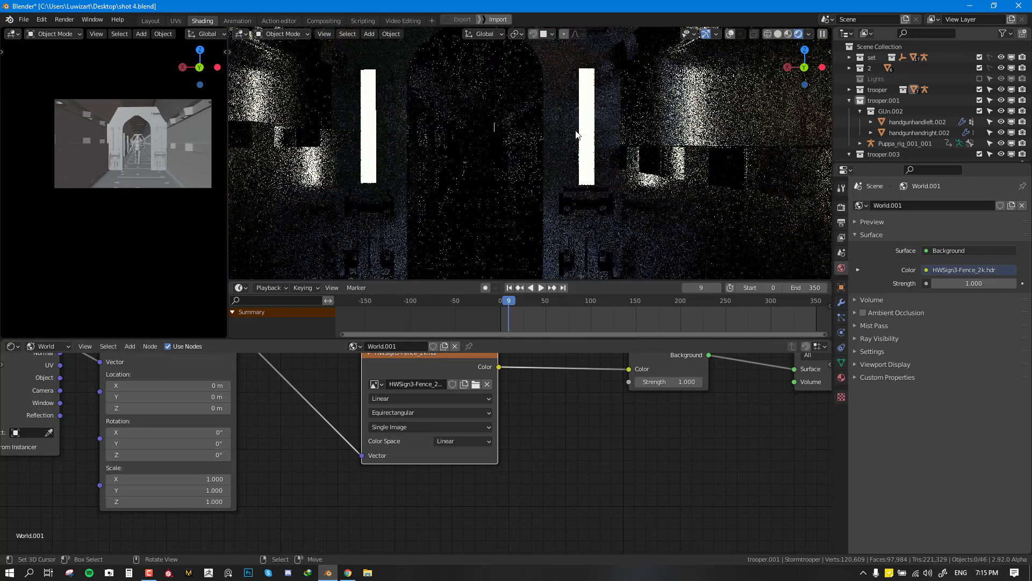
pyautogui.scroll(-4, 589, 159)
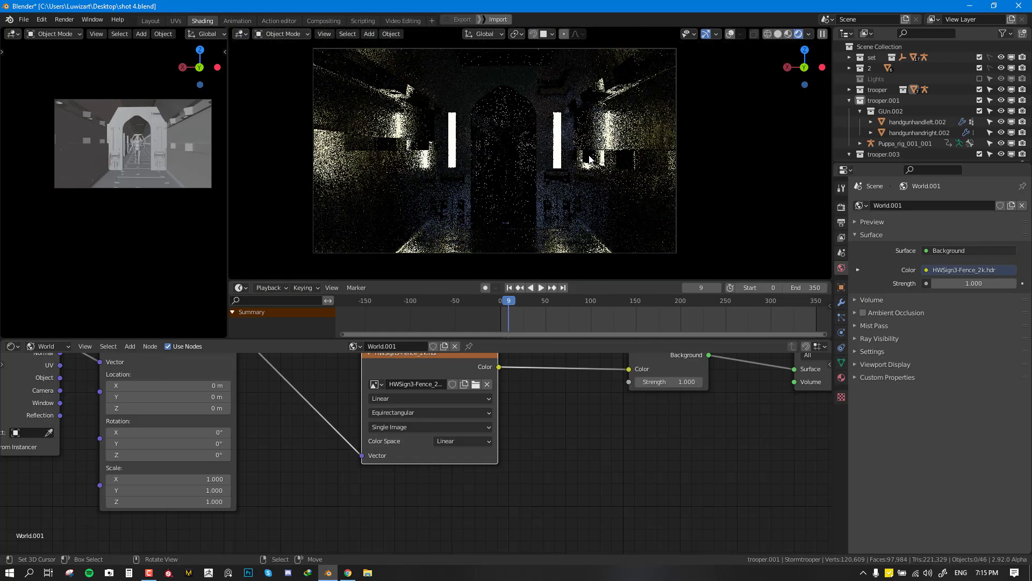
pyautogui.moveTo(590, 159); pyautogui.dragTo(568, 201, button='middle')
pyautogui.scroll(6, 568, 198)
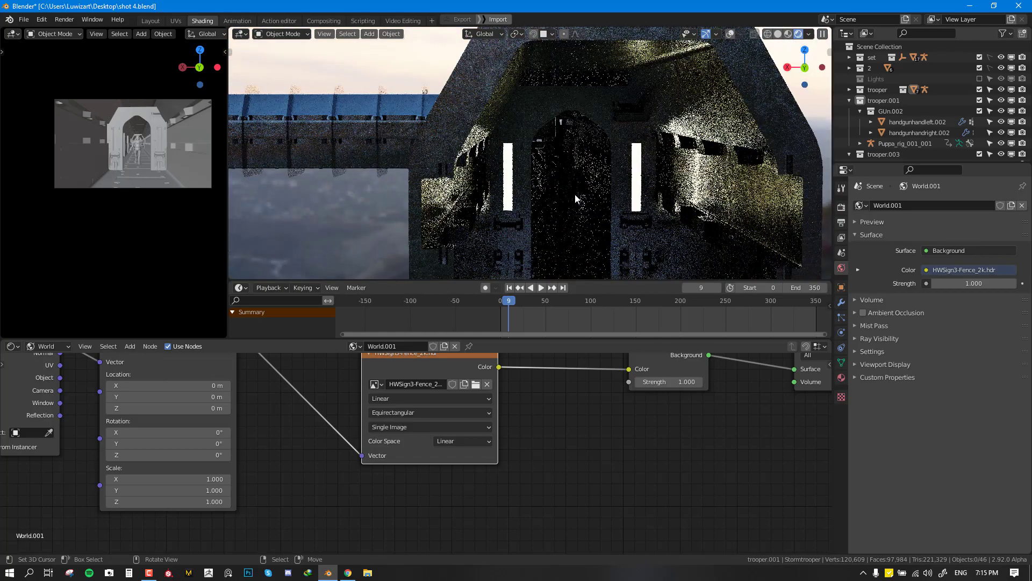
pyautogui.scroll(2, 571, 193)
pyautogui.scroll(2, 608, 177)
# Step: Switch the viewport to Solid shading and orbit the corridor modules to a wide side perspective
pyautogui.press('z')
pyautogui.click(605, 204)
pyautogui.press('KP_1')
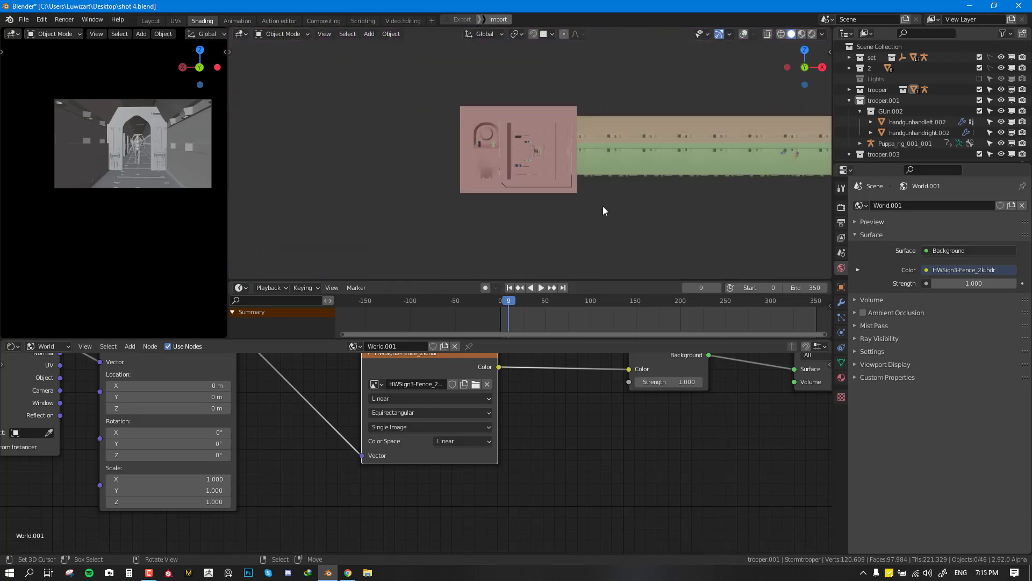
pyautogui.moveTo(602, 206); pyautogui.dragTo(613, 160, button='middle')
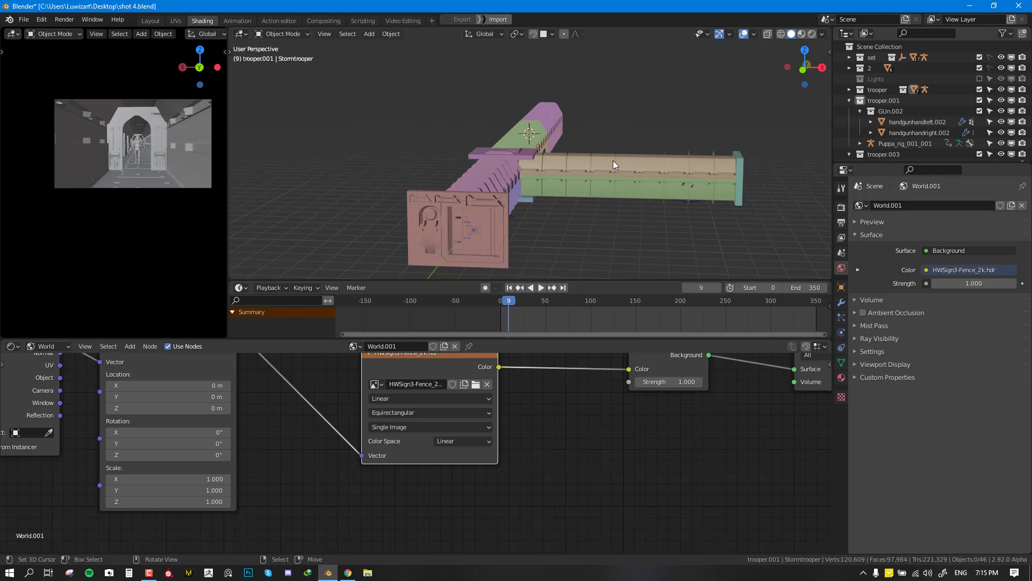
pyautogui.moveTo(613, 160); pyautogui.dragTo(519, 201, button='middle')
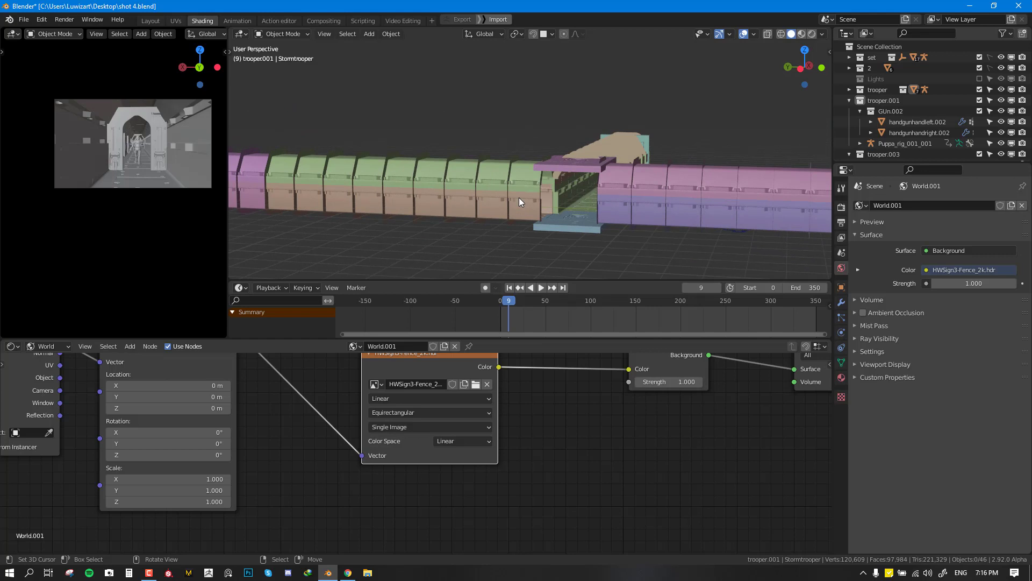
pyautogui.moveTo(510, 199); pyautogui.dragTo(628, 195, button='middle')
pyautogui.moveTo(453, 210); pyautogui.dragTo(611, 141, button='middle')
pyautogui.moveTo(644, 196); pyautogui.dragTo(627, 243, button='middle')
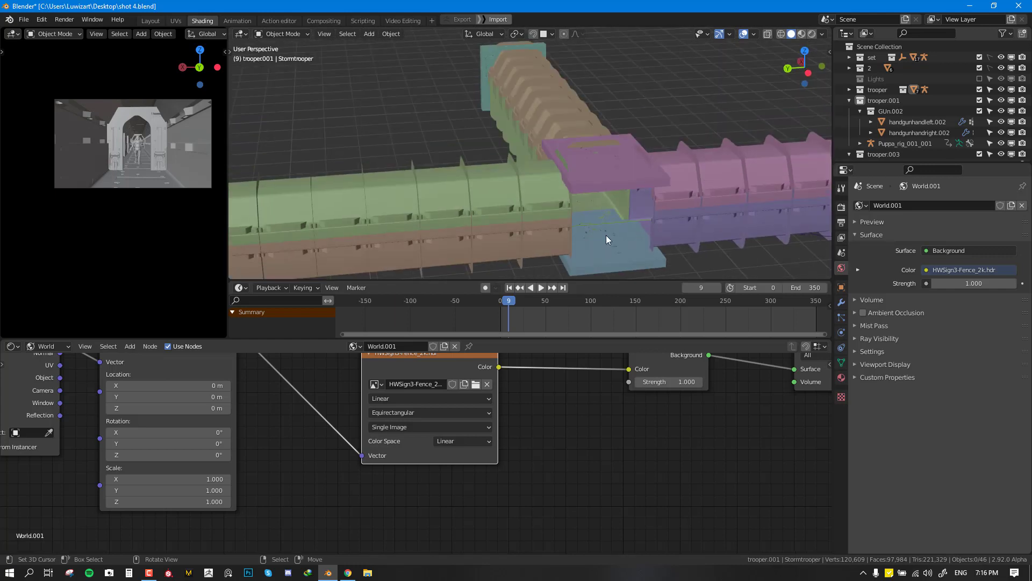
# Step: Add an area light and scale it up by a factor of 11
pyautogui.hotkey('shift', 'a')
pyautogui.click(370, 35)
pyautogui.moveTo(387, 178)
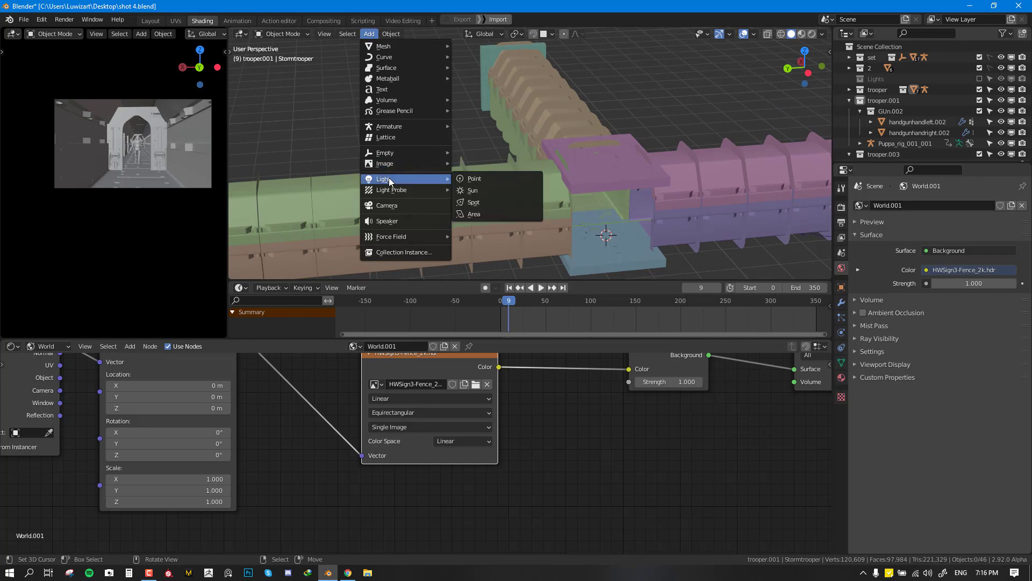
pyautogui.click(488, 215)
pyautogui.moveTo(645, 256); pyautogui.dragTo(607, 225, button='middle')
pyautogui.write('s')
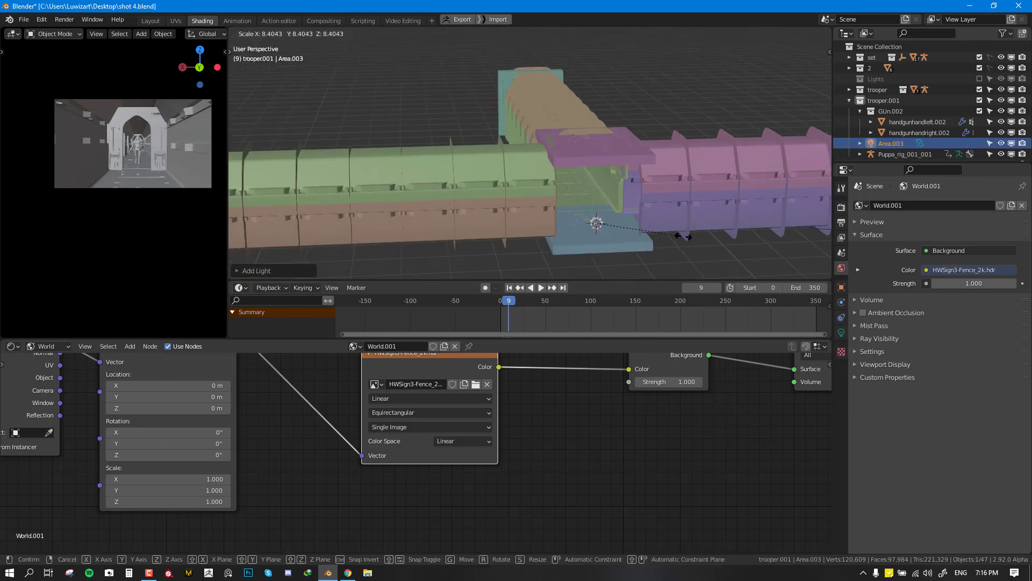
pyautogui.write('1111')
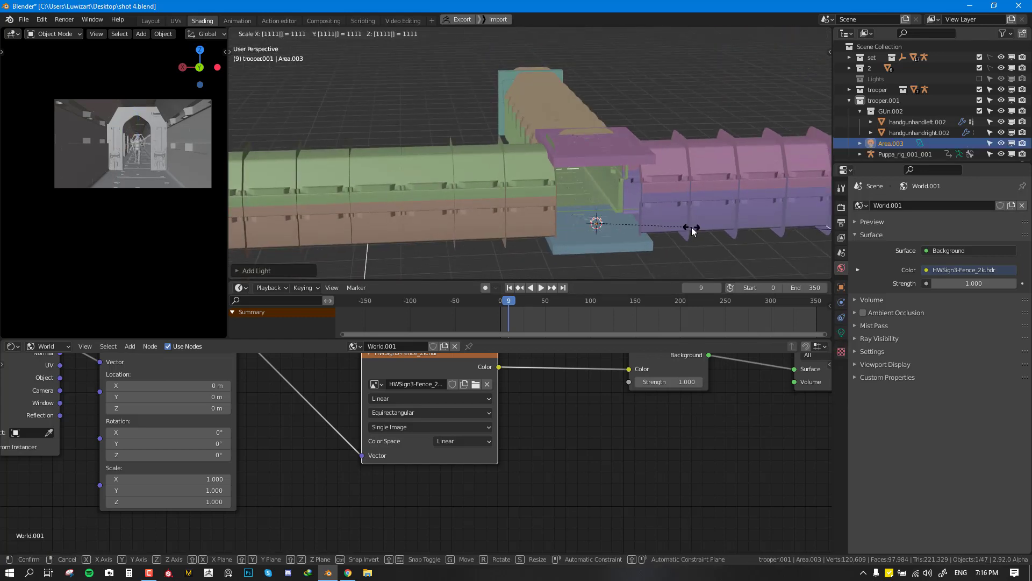
pyautogui.click(579, 205)
# Step: Stand the area light upright by rotating it 90° around the Y axis
pyautogui.press('r')
pyautogui.press('y')
pyautogui.write('90')
pyautogui.press('Return')
pyautogui.moveTo(579, 206); pyautogui.dragTo(589, 185, button='middle')
# Step: Move, rotate and shrink the area light toward the corridor junction
pyautogui.press('g')
pyautogui.click(637, 204)
pyautogui.press('r')
pyautogui.click(642, 186)
pyautogui.moveTo(646, 185); pyautogui.dragTo(654, 188, button='middle')
pyautogui.press('g')
pyautogui.click(714, 205)
pyautogui.press('s')
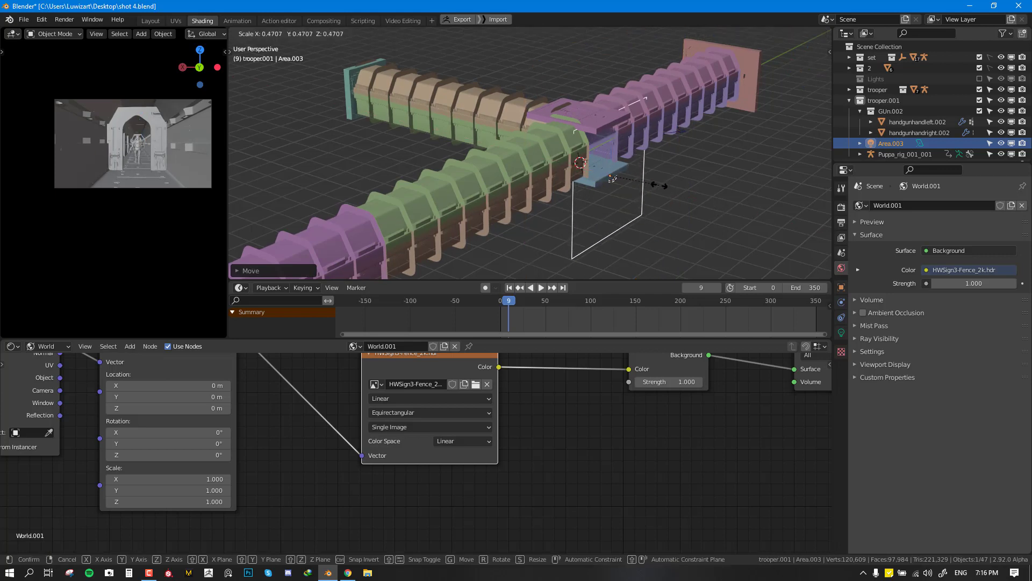
pyautogui.click(658, 186)
pyautogui.moveTo(654, 166); pyautogui.dragTo(597, 179, button='middle')
pyautogui.press('g')
pyautogui.click(578, 161)
pyautogui.scroll(3, 618, 157)
# Step: Fine-tune the area light's position and size so it sits inside the doorway opening
pyautogui.press('g')
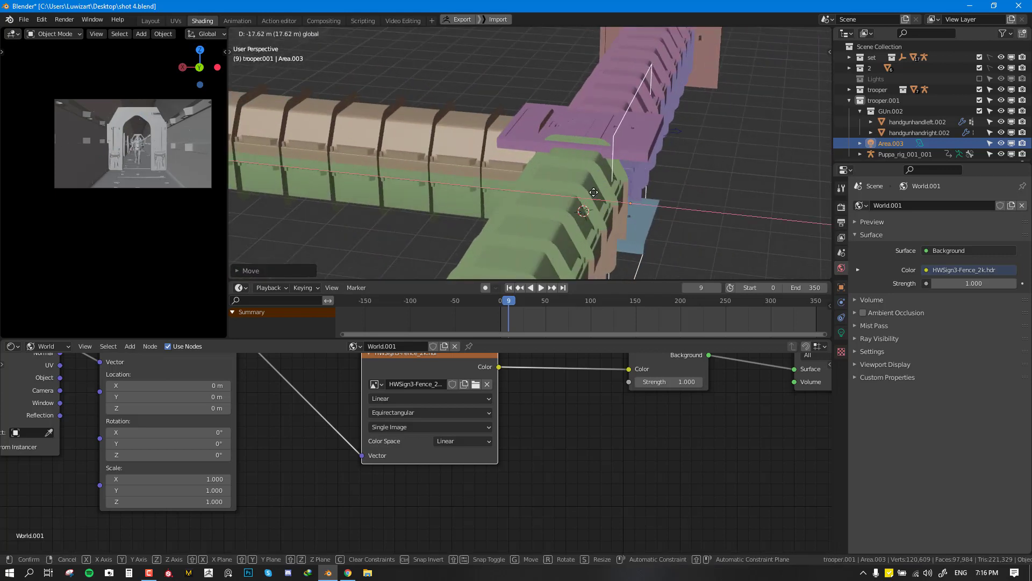
pyautogui.click(591, 188)
pyautogui.moveTo(590, 188); pyautogui.dragTo(660, 175, button='middle')
pyautogui.moveTo(585, 228); pyautogui.dragTo(595, 206, button='middle')
pyautogui.press('g')
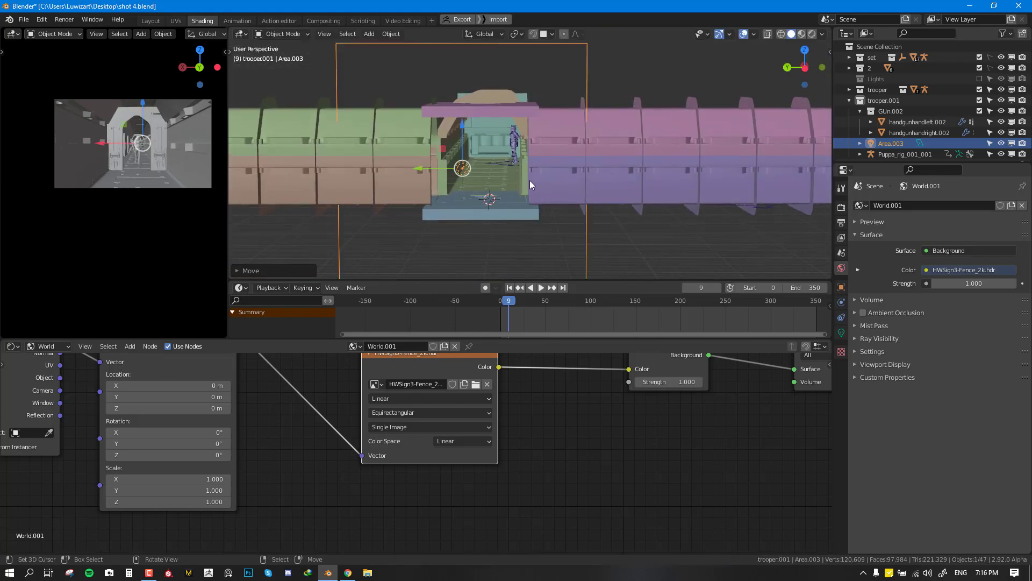
pyautogui.press('s')
pyautogui.click(572, 196)
pyautogui.moveTo(572, 196); pyautogui.dragTo(434, 198, button='middle')
pyautogui.press('s')
pyautogui.press('Escape')
pyautogui.press('g')
pyautogui.click(538, 190)
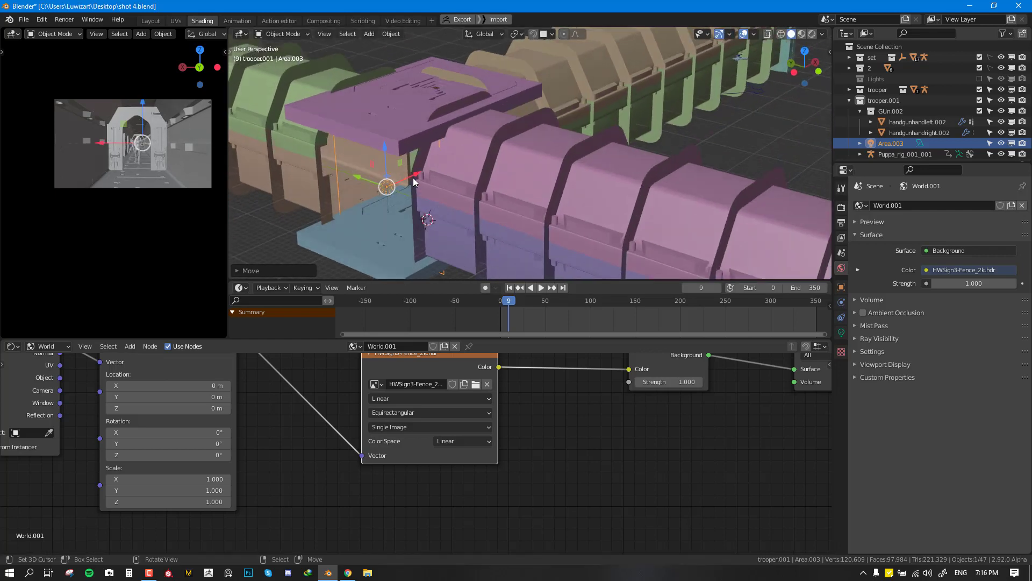
pyautogui.press('g')
pyautogui.press('x')
pyautogui.press('Escape')
# Step: Resize Area.003 slightly and enable Portal in its light properties
pyautogui.press('s')
pyautogui.click(512, 214)
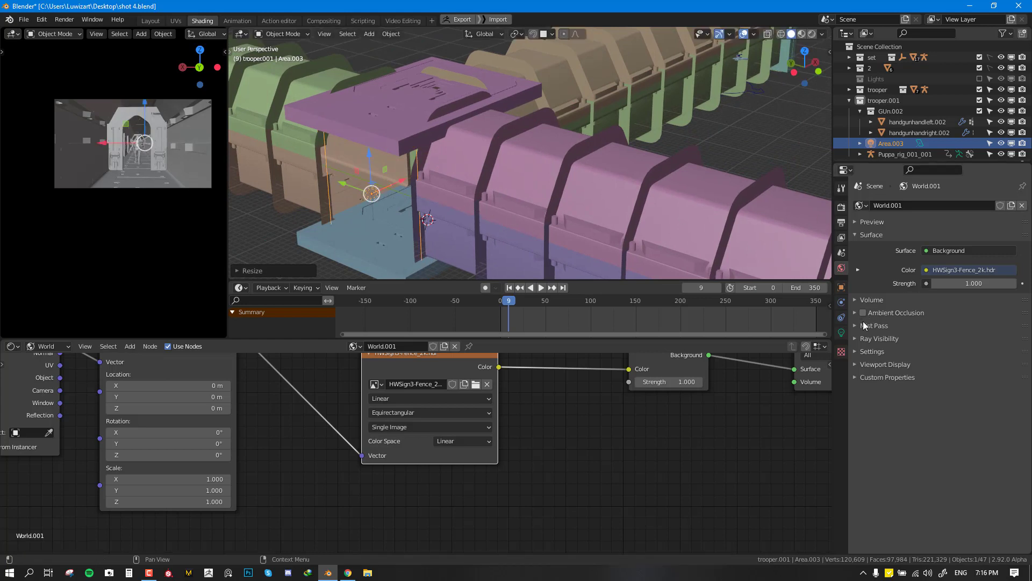
pyautogui.click(840, 335)
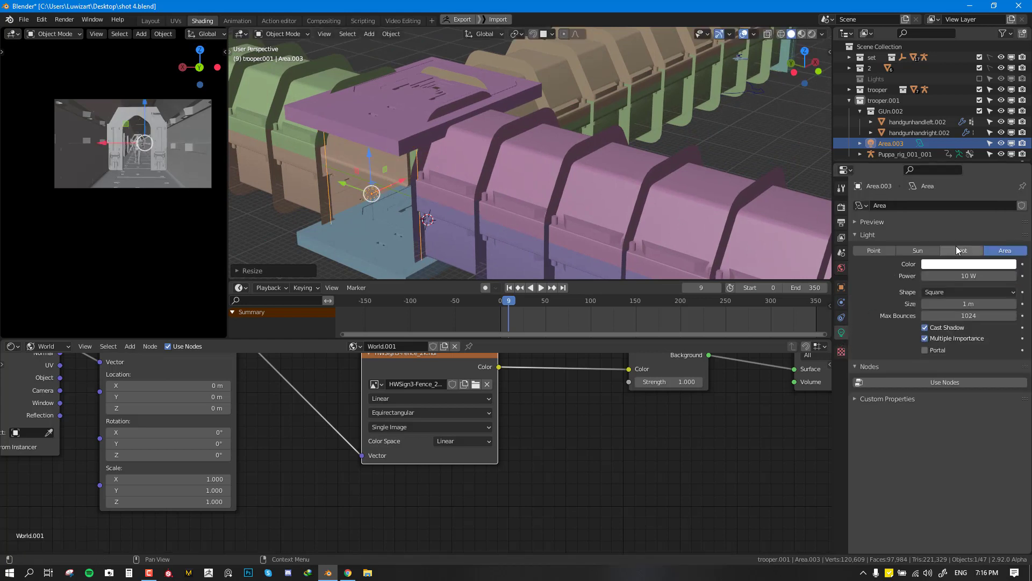
pyautogui.click(931, 350)
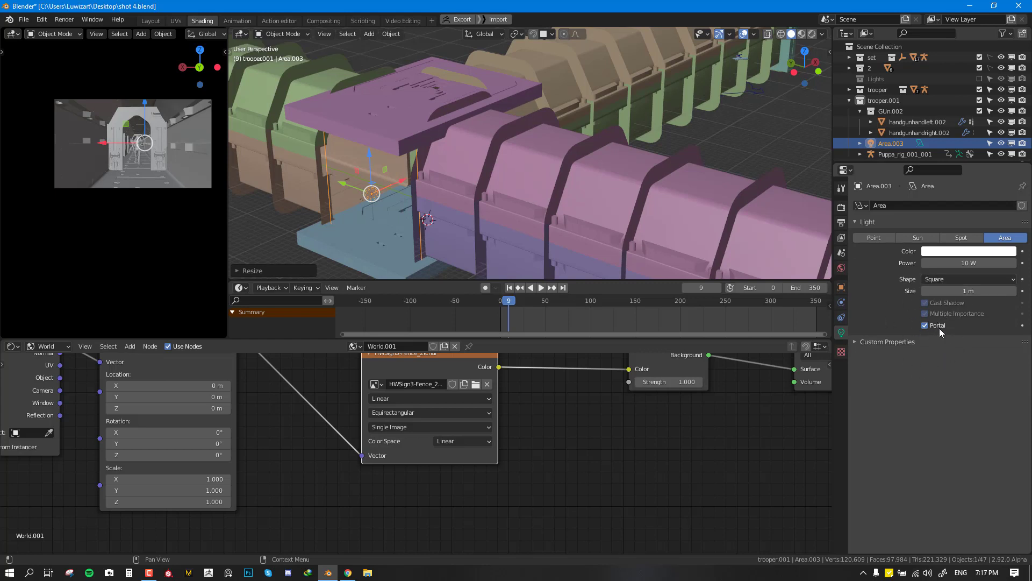
pyautogui.moveTo(343, 179); pyautogui.dragTo(473, 191, button='middle')
# Step: Adjust Area.003's scale and switch to a top view along the corridor
pyautogui.press('s')
pyautogui.click(482, 190)
pyautogui.press('KP_7')
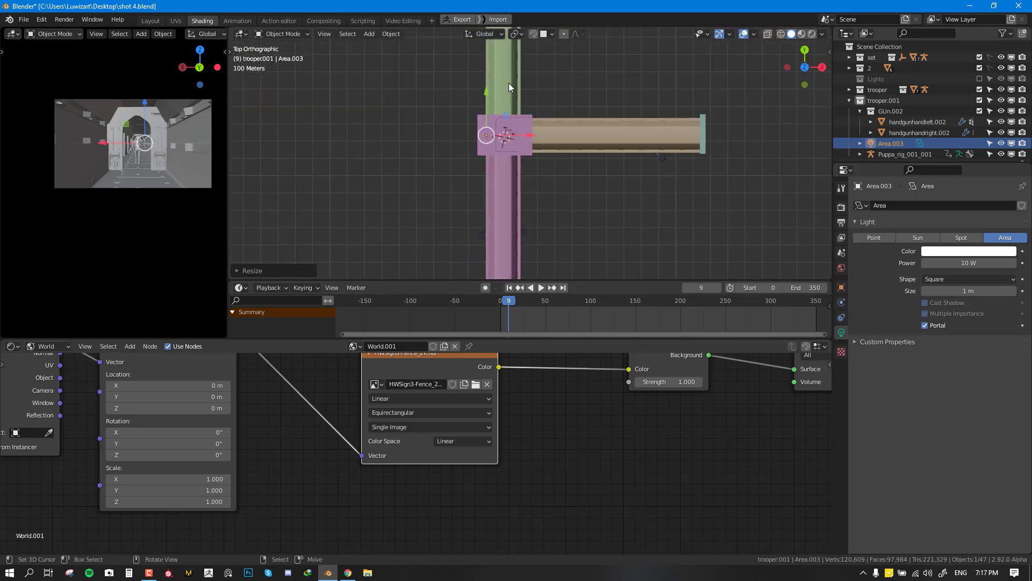
pyautogui.keyDown('shift'); pyautogui.moveTo(490, 205); pyautogui.dragTo(476, 271, button='middle'); pyautogui.keyUp('shift')
# Step: Duplicate the portal light as Area.004 and rotate the copy 90°
pyautogui.hotkey('shift', 'd')
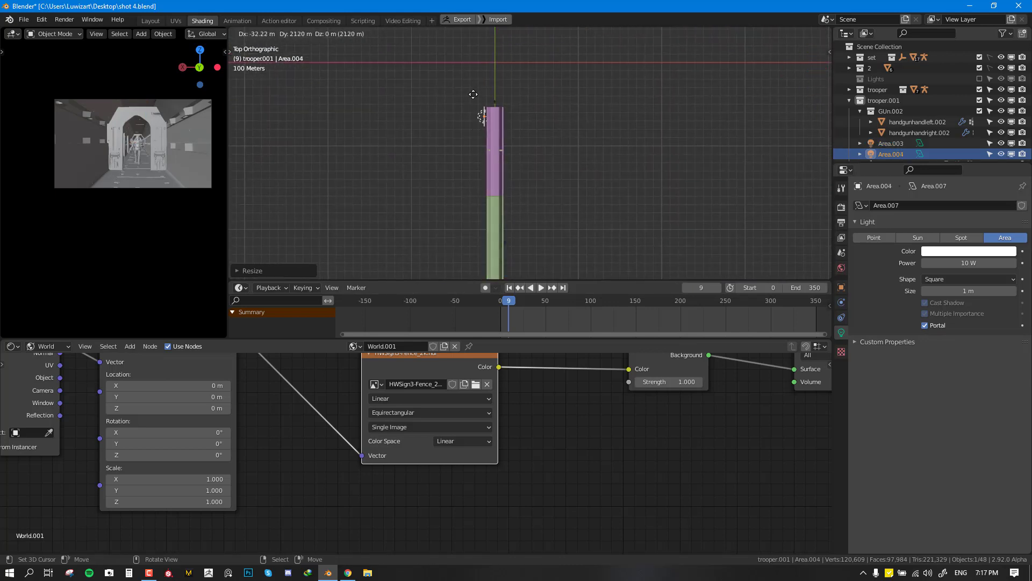
pyautogui.click(496, 92)
pyautogui.write('r')
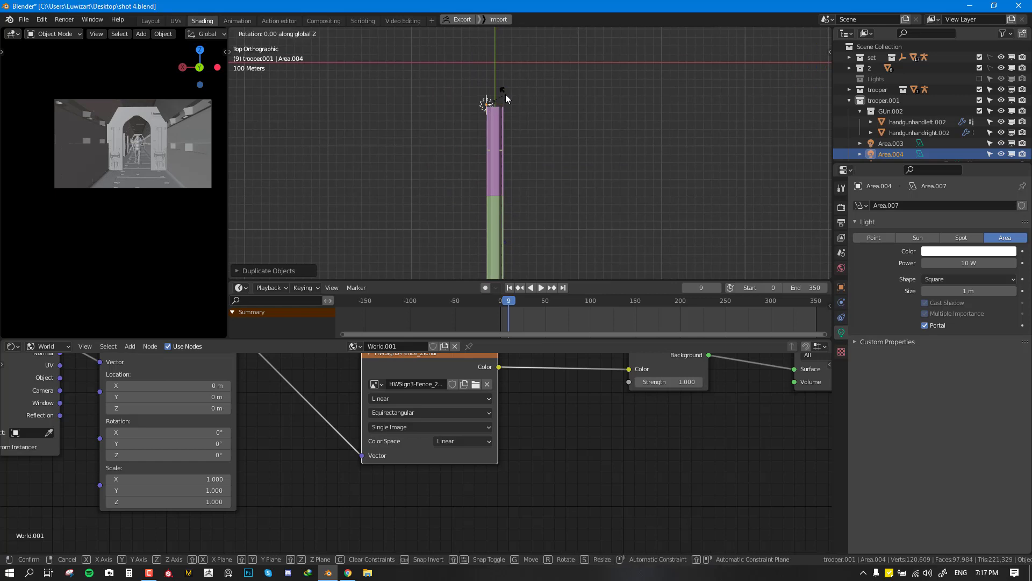
pyautogui.write('90')
pyautogui.press('Return')
pyautogui.scroll(3, 505, 95)
pyautogui.keyDown('shift'); pyautogui.moveTo(502, 102); pyautogui.dragTo(574, 244, button='middle'); pyautogui.keyUp('shift')
pyautogui.scroll(3, 574, 244)
pyautogui.write('r1')
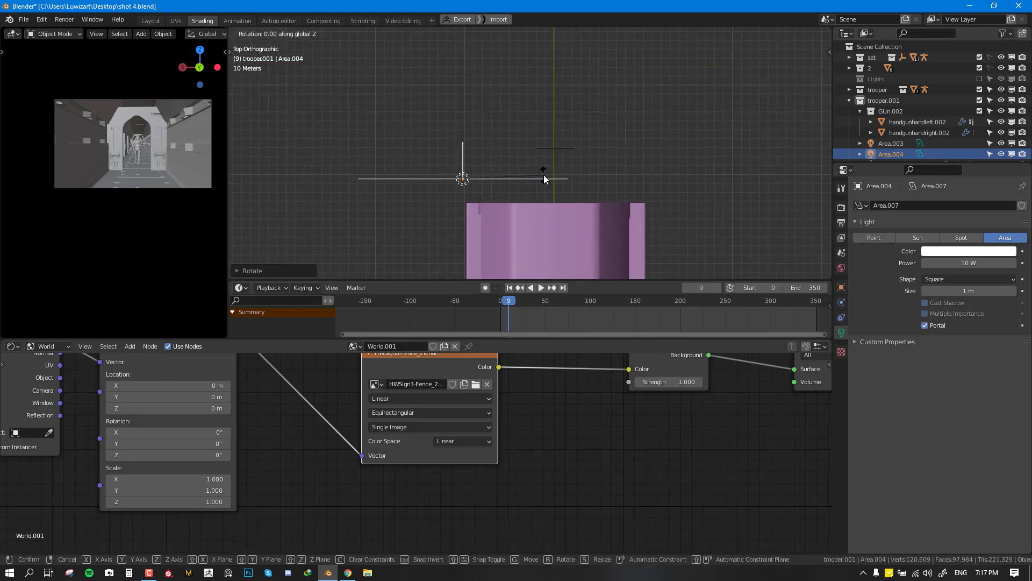
pyautogui.press('BackSpace')
pyautogui.press('Escape')
pyautogui.scroll(-2, 544, 176)
# Step: Move and resize Area.004 to fit the corridor's far opening
pyautogui.press('g')
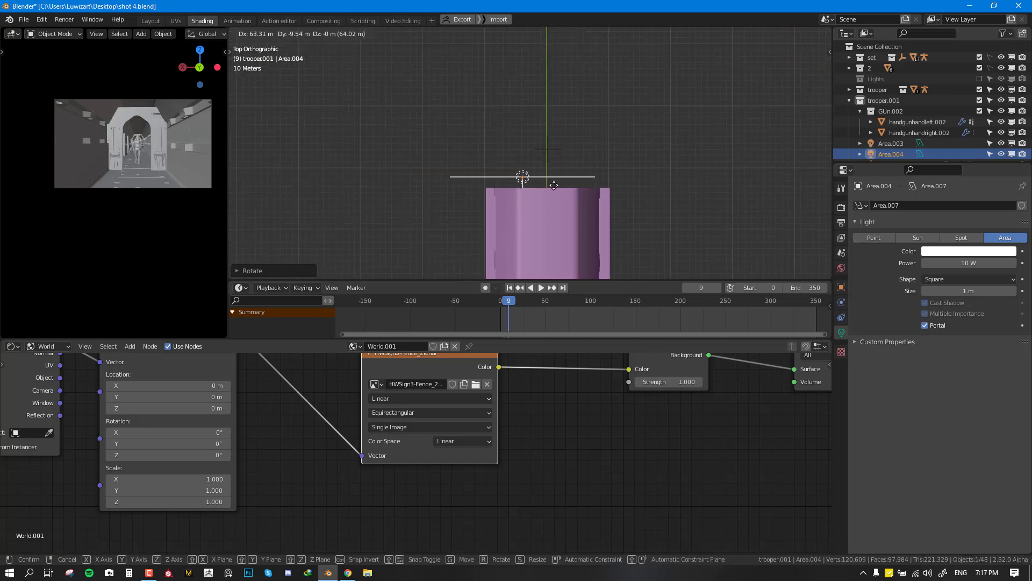
pyautogui.click(586, 201)
pyautogui.press('s')
pyautogui.click(586, 202)
pyautogui.moveTo(586, 201); pyautogui.dragTo(520, 126, button='middle')
pyautogui.press('s')
pyautogui.click(522, 138)
pyautogui.scroll(1, 522, 153)
pyautogui.press('g')
pyautogui.click(519, 158)
# Step: Look through the scene camera down the corridor at the trooper
pyautogui.press('KP_0')
pyautogui.moveTo(502, 150); pyautogui.dragTo(535, 174, button='middle')
pyautogui.scroll(2, 537, 173)
pyautogui.press('KP_0')
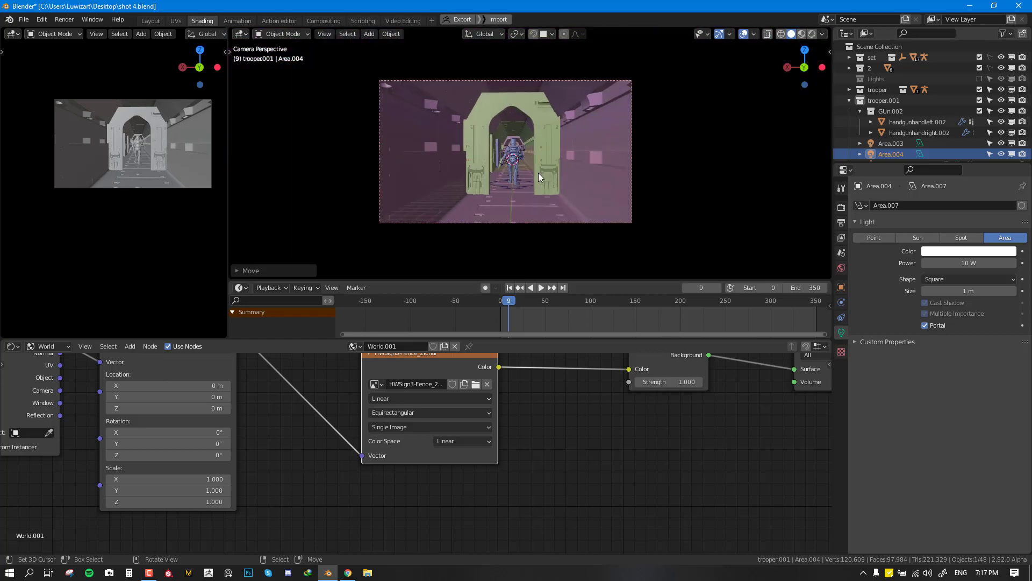
# Step: Review Cycles render settings: GPU Compute, 150 render samples and OptiX denoising
pyautogui.click(841, 206)
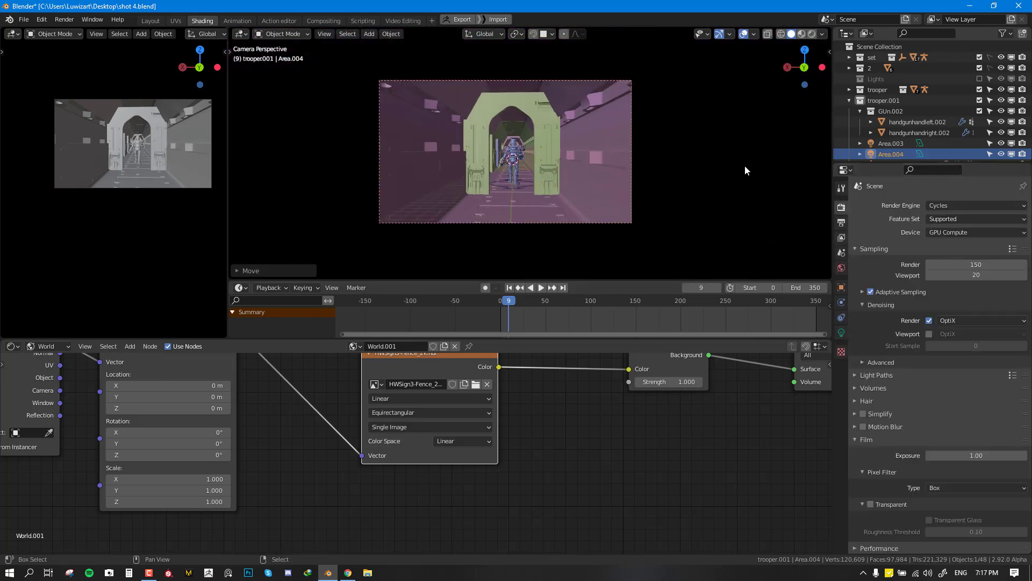
pyautogui.keyDown('shift'); pyautogui.moveTo(743, 166); pyautogui.dragTo(740, 172, button='middle'); pyautogui.keyUp('shift')
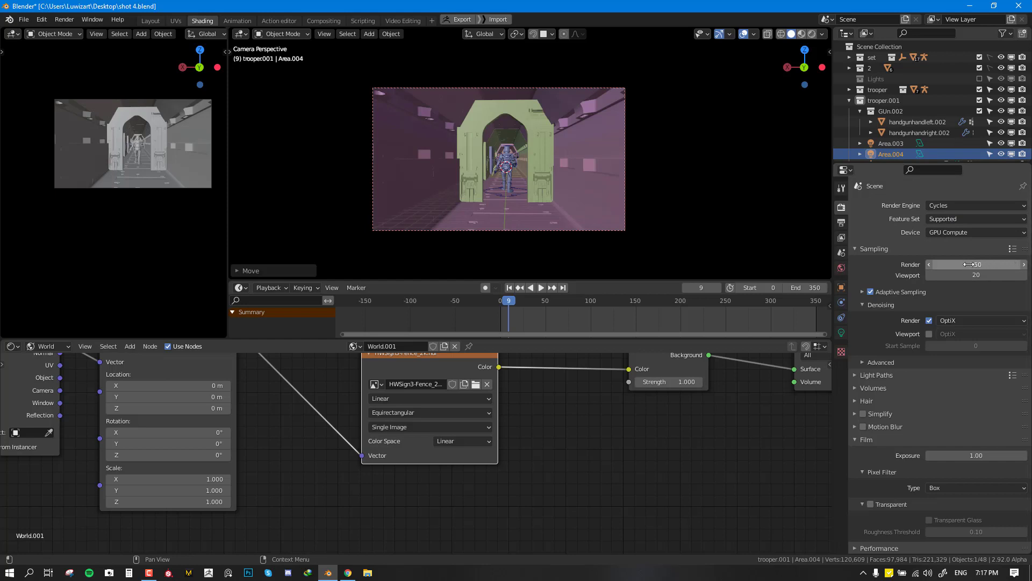
pyautogui.scroll(-2, 864, 280)
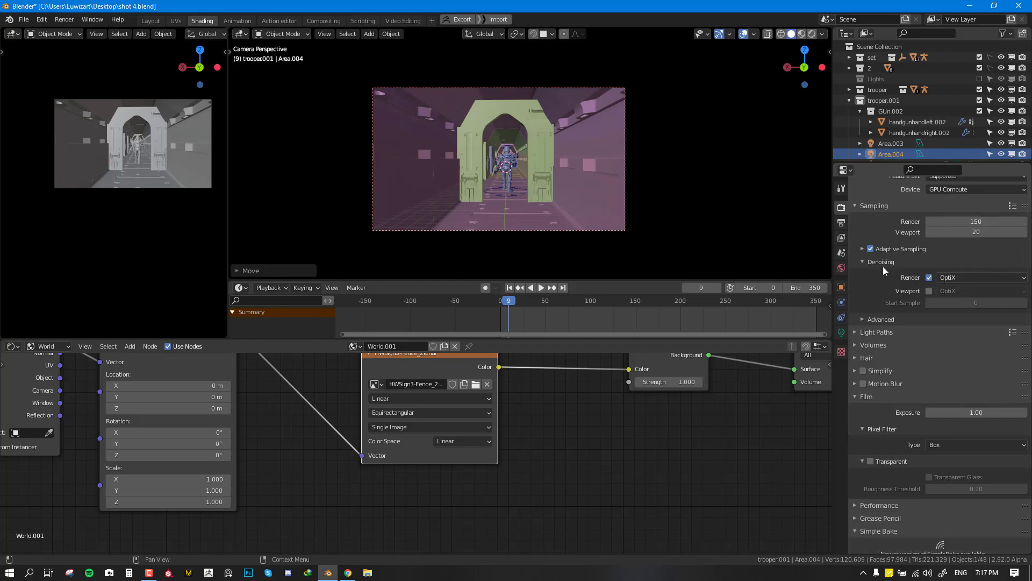
pyautogui.click(947, 278)
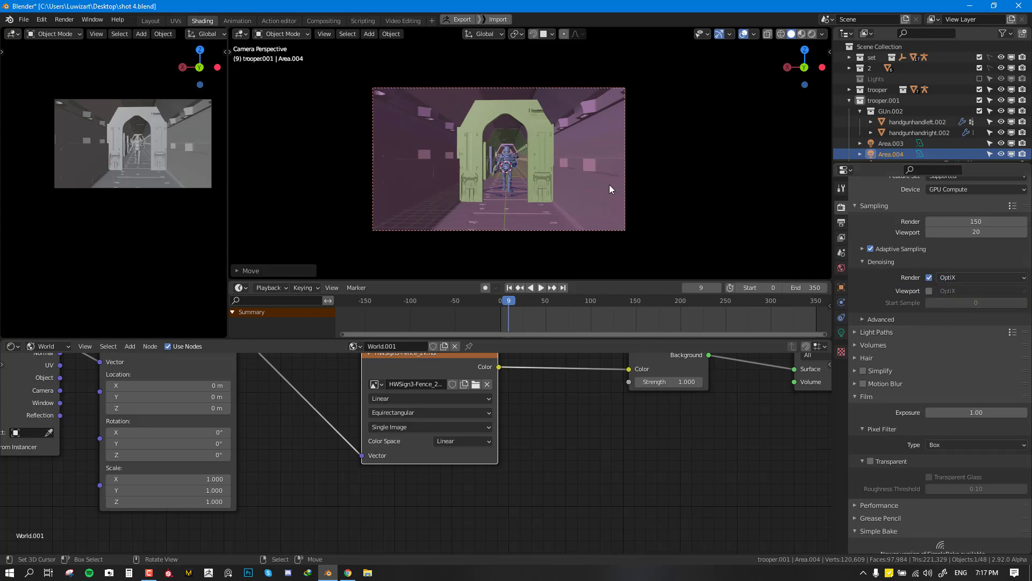
pyautogui.press('F4')
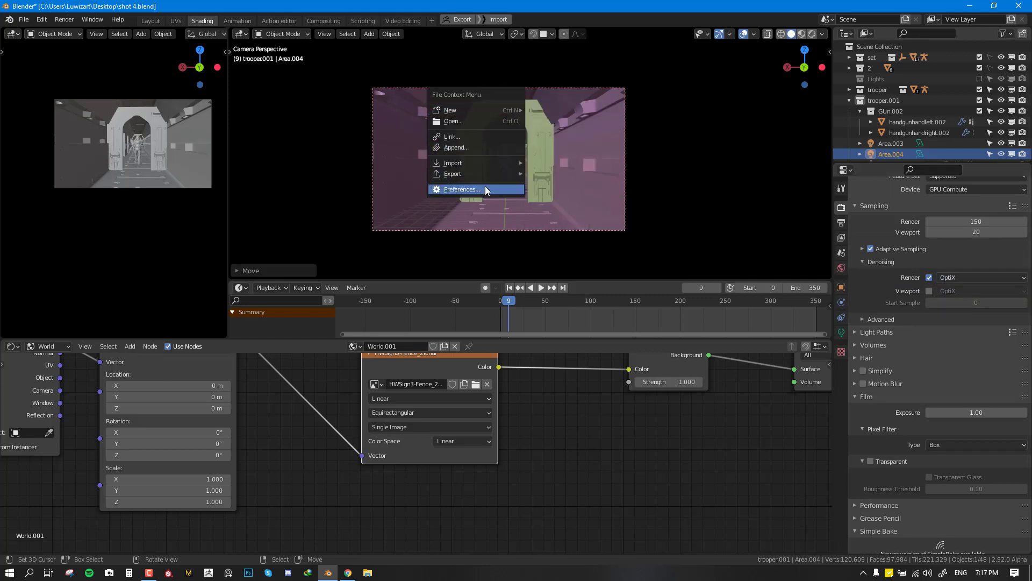
pyautogui.click(485, 186)
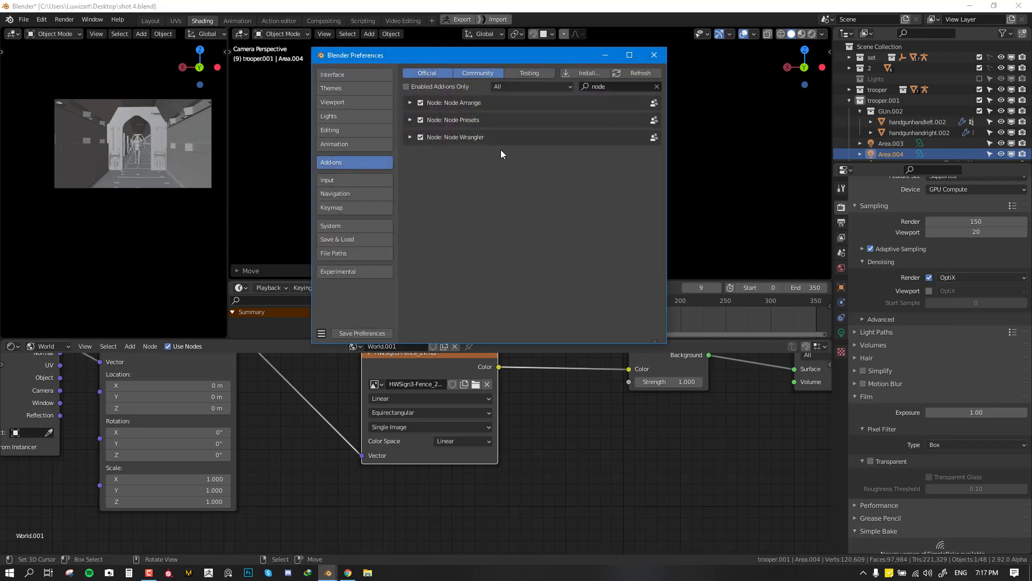
pyautogui.click(354, 227)
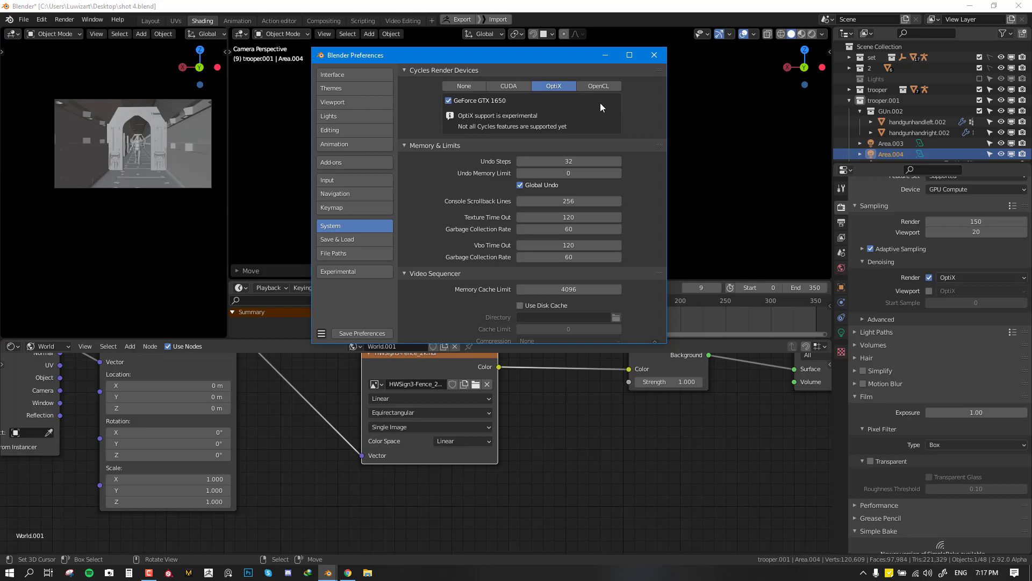
# Step: Close Preferences and check the 256 px tile size under Performance
pyautogui.click(652, 57)
pyautogui.scroll(-5, 945, 396)
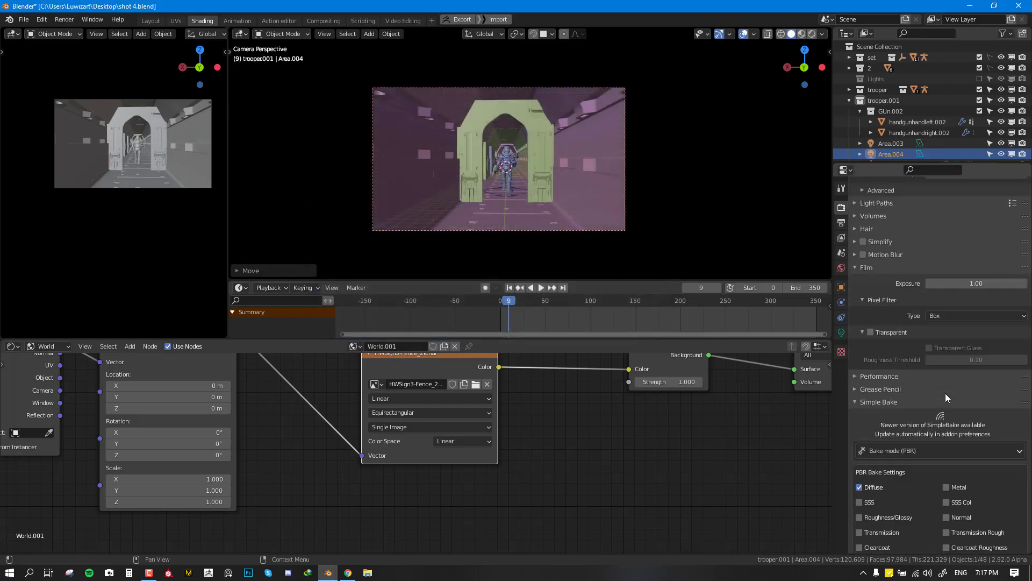
pyautogui.click(892, 378)
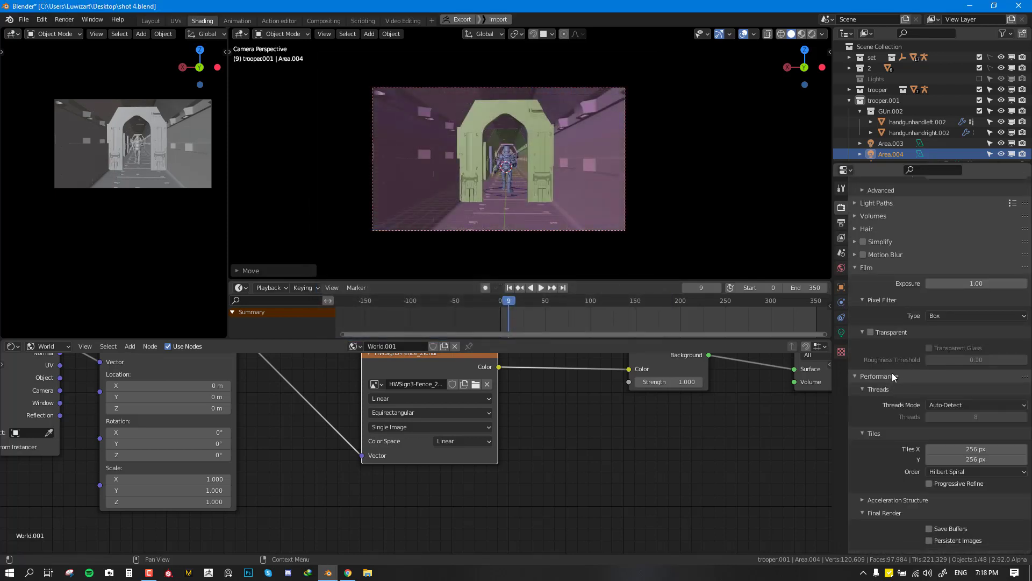
pyautogui.scroll(-5, 925, 365)
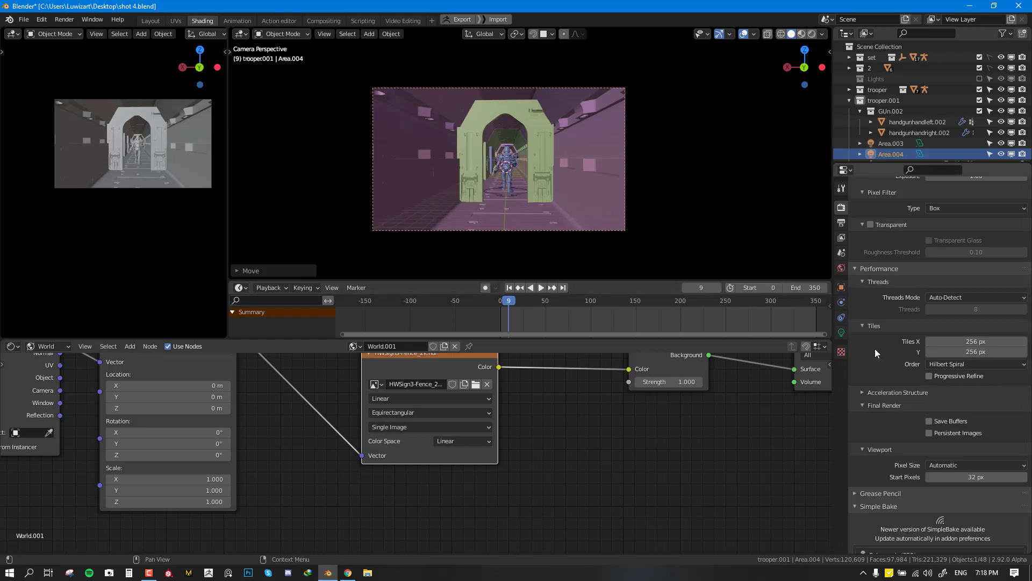
# Step: Go to frame 10 and collapse the Film, Performance and Simple Bake panels
pyautogui.press('Right')
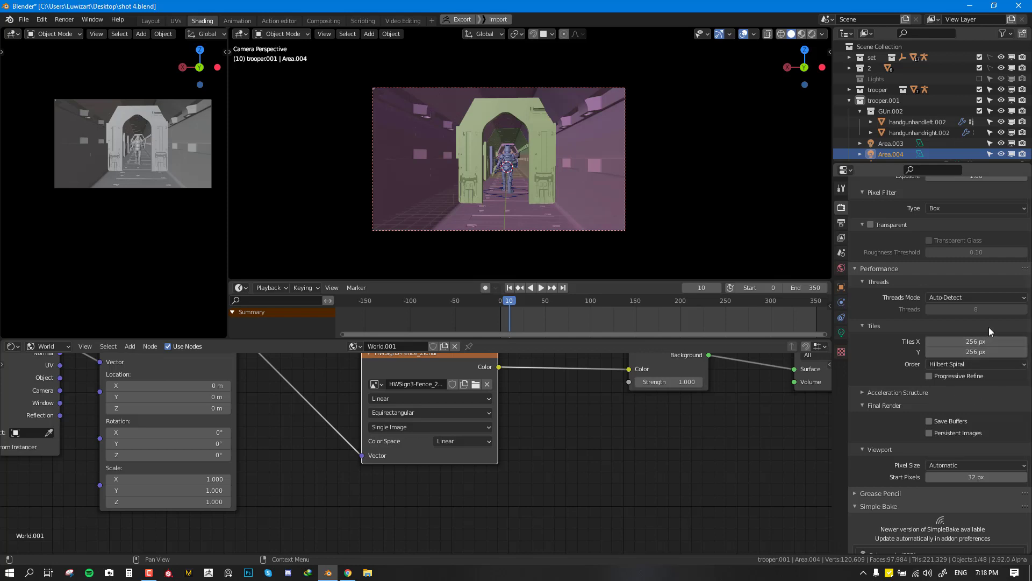
pyautogui.scroll(4, 977, 405)
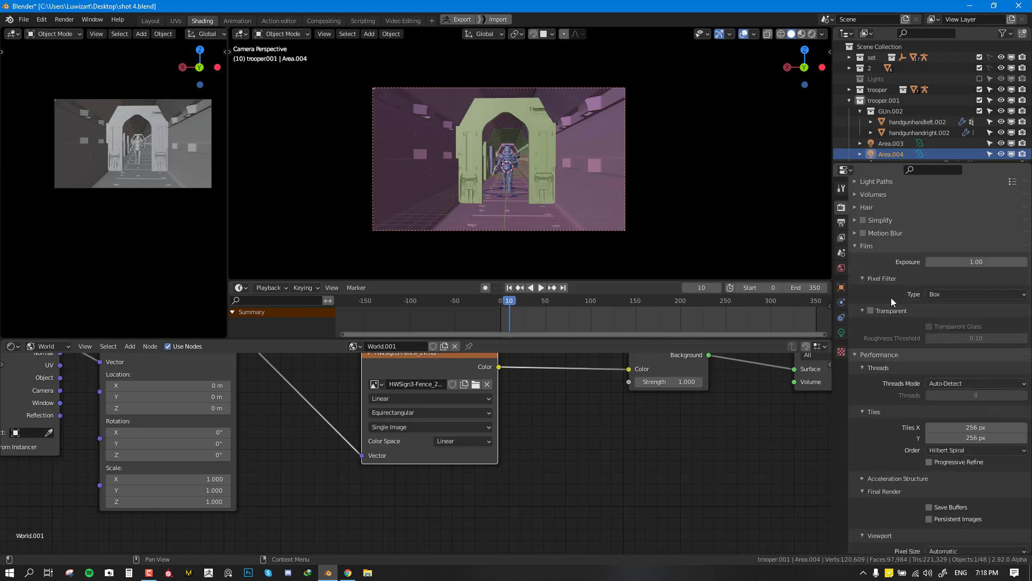
pyautogui.click(865, 246)
pyautogui.click(882, 261)
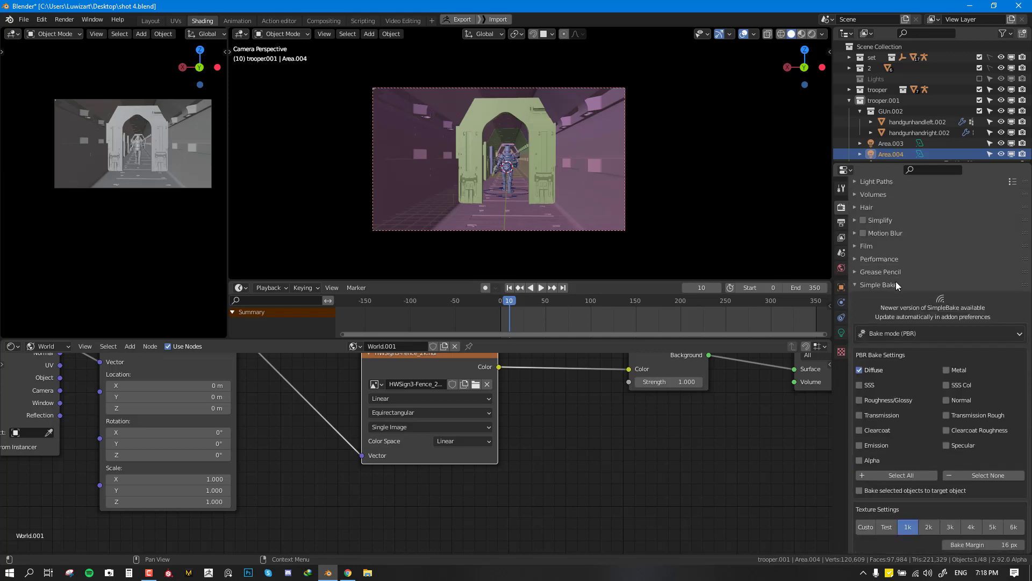
pyautogui.click(896, 285)
pyautogui.scroll(8, 898, 404)
# Step: Check the light path bounces (8 total), then view the 1920×1080 PNG output settings
pyautogui.click(886, 375)
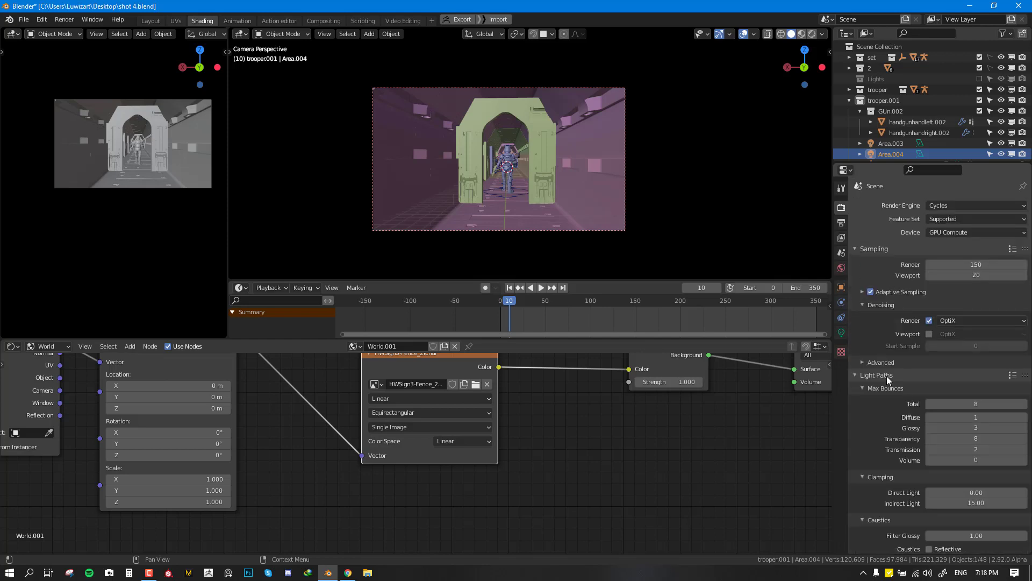
pyautogui.scroll(-3, 895, 432)
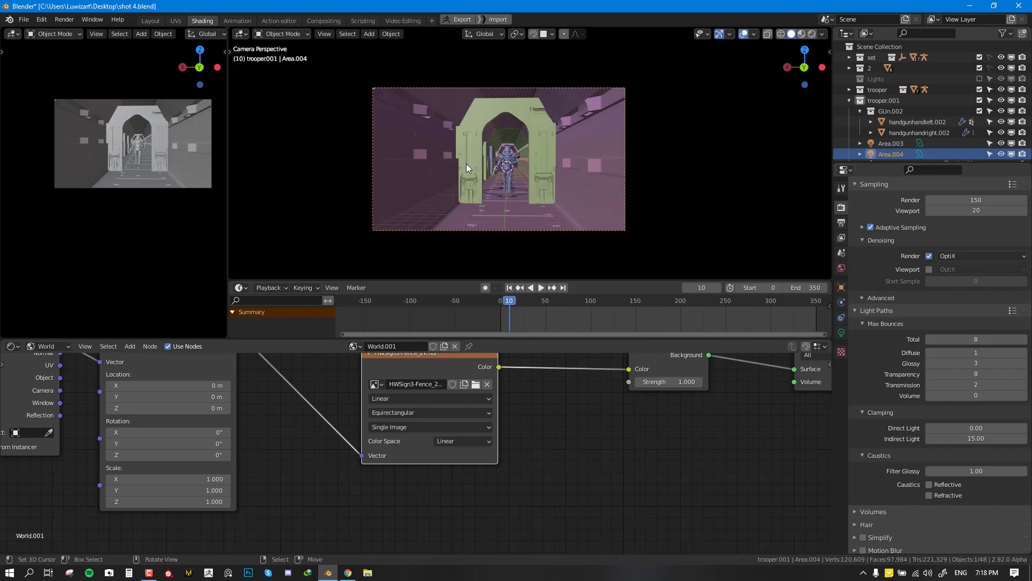
pyautogui.scroll(3, 544, 153)
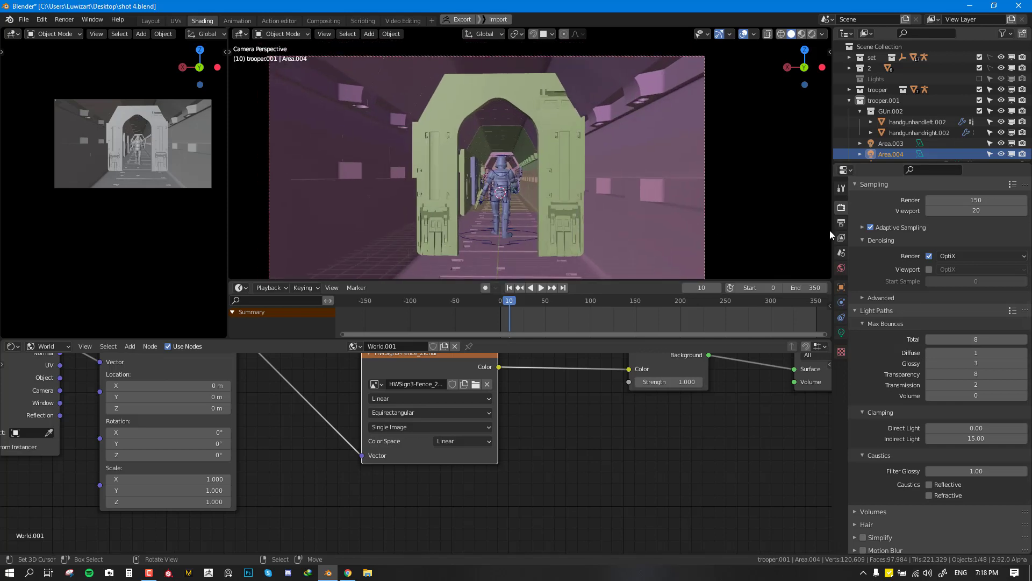
pyautogui.click(840, 223)
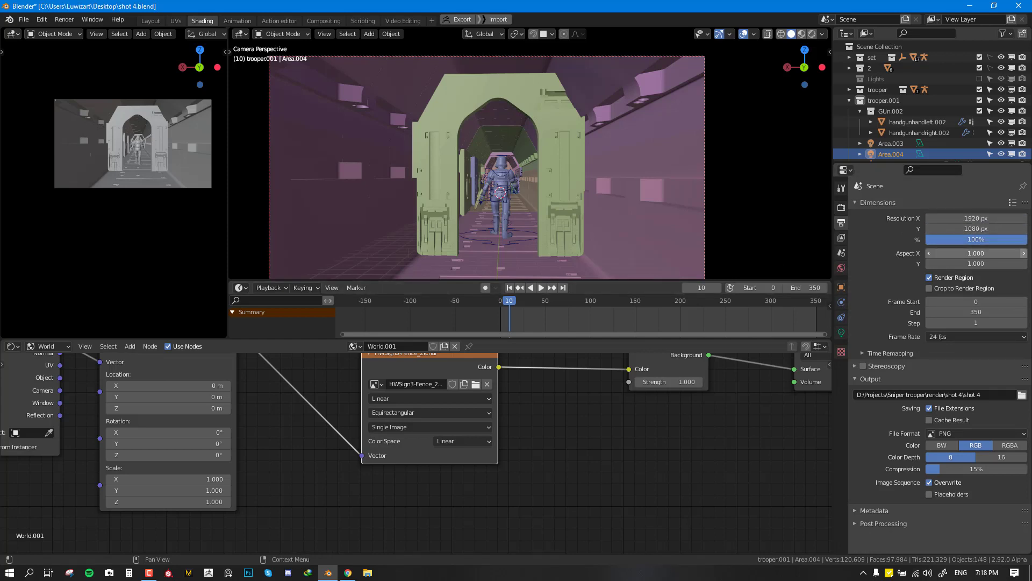
# Step: Render frame 10 of the corridor shot
pyautogui.scroll(-1, 574, 218)
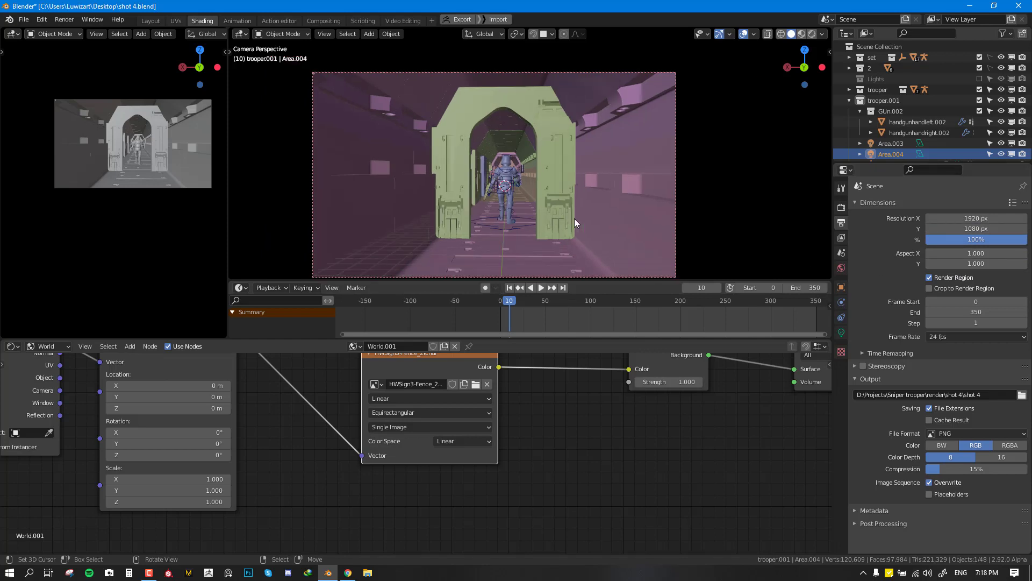
pyautogui.hotkey('ctrl', 'F12')
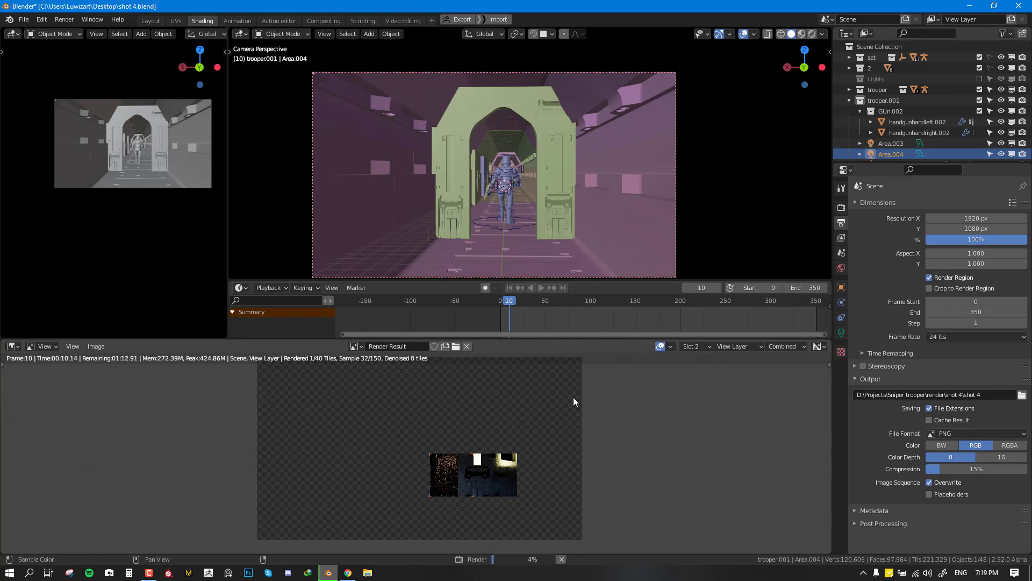
# Step: Inspect the finished frame 10 render full-screen, showing the trooper silhouette down the corridor
pyautogui.click(573, 399)
pyautogui.hotkey('ctrl', 'space')
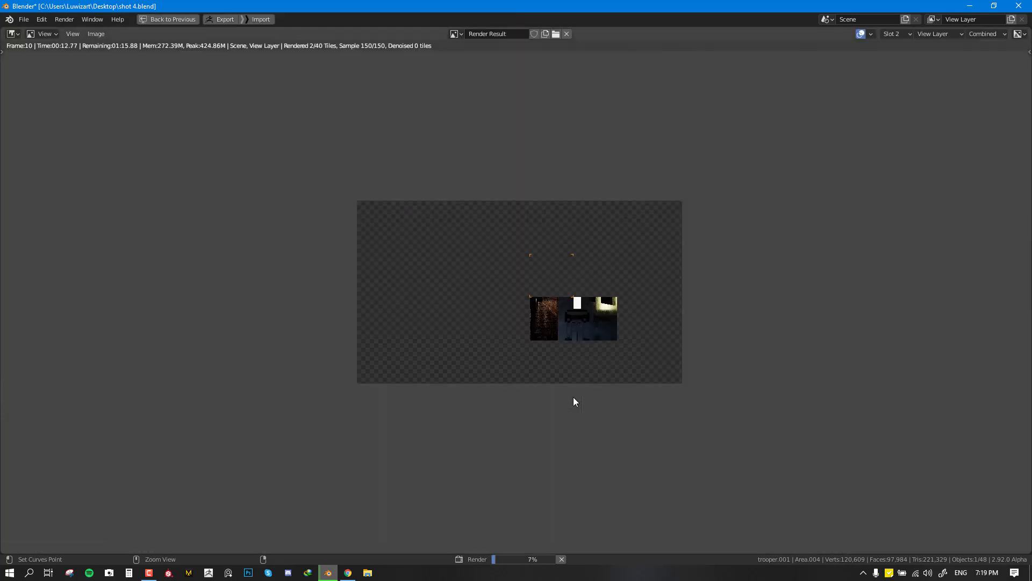
pyautogui.scroll(2, 601, 311)
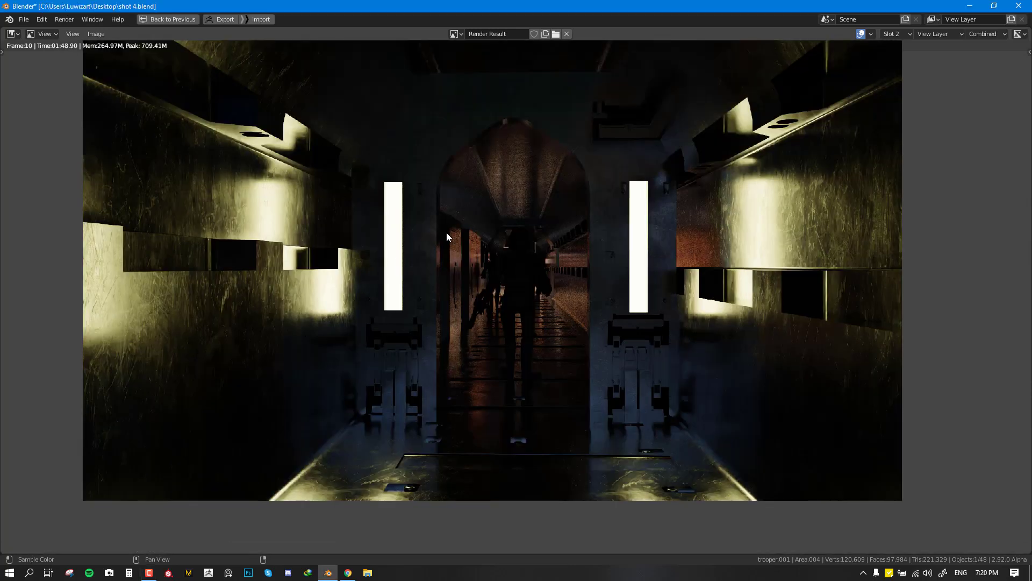
pyautogui.moveTo(321, 204); pyautogui.dragTo(321, 237, button='middle')
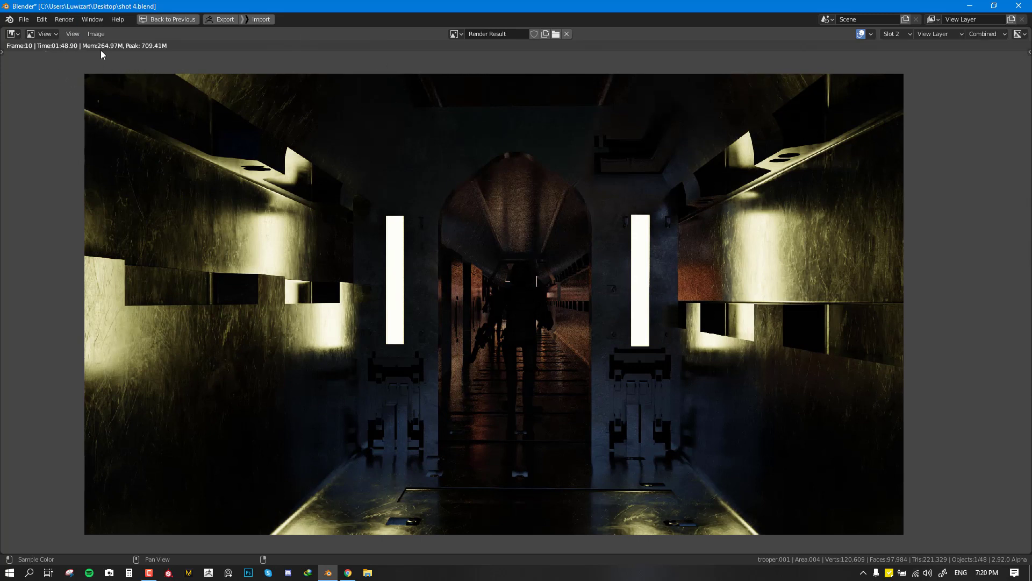
# Step: Leave the render view, deselect everything and start the animation playing
pyautogui.click(194, 20)
pyautogui.hotkey('alt', 'a')
pyautogui.press('space')
# Step: Scrub the timeline back to frame 115, then rewind it to frame 0
pyautogui.scroll(5, 572, 183)
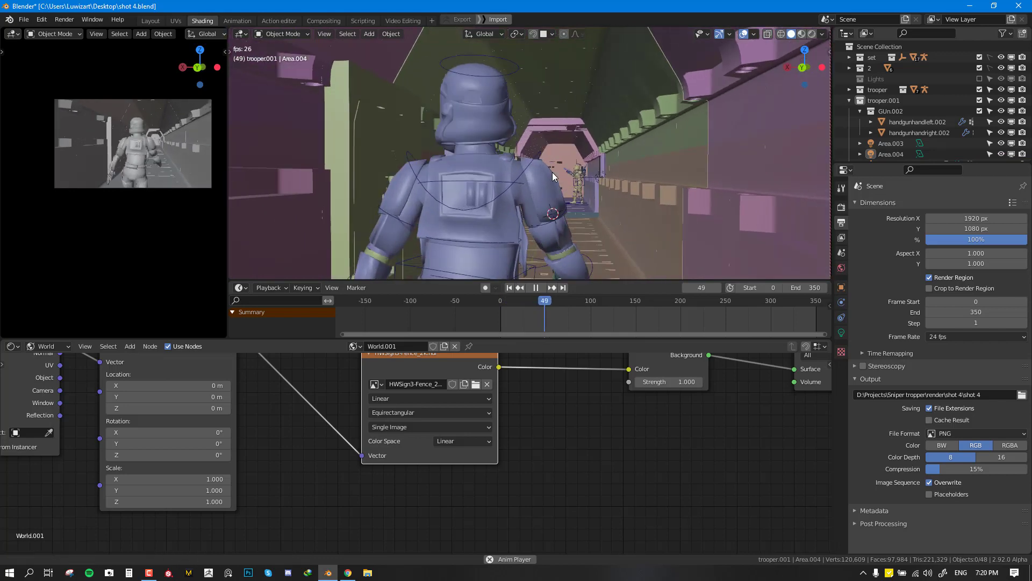
pyautogui.scroll(-3, 485, 156)
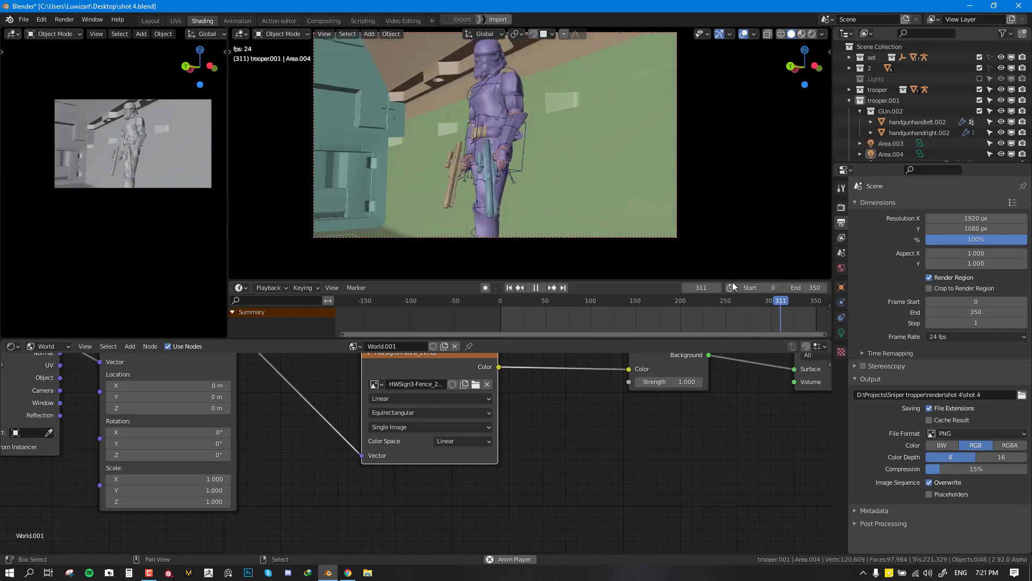
pyautogui.moveTo(727, 314); pyautogui.dragTo(554, 303)
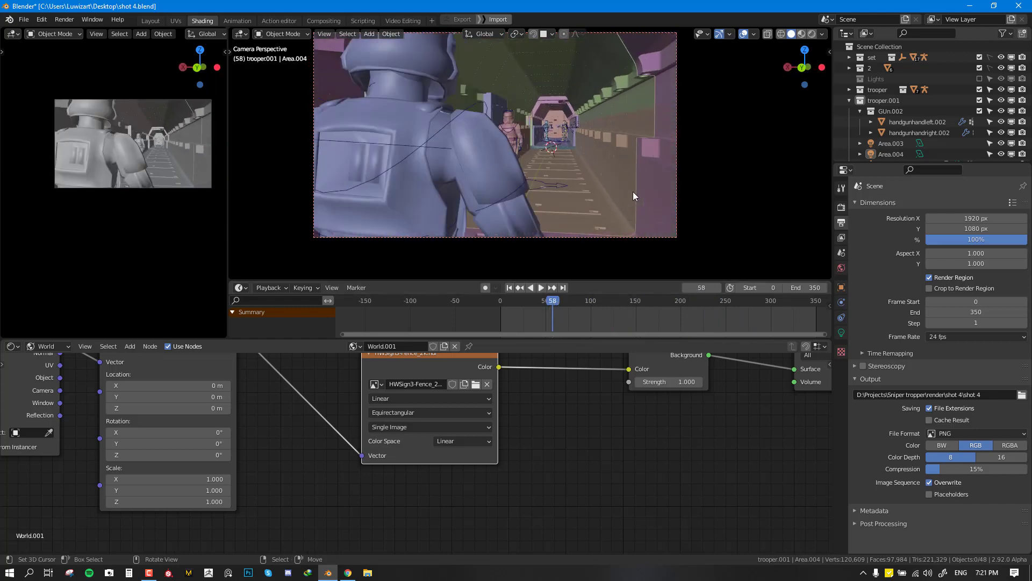
pyautogui.moveTo(544, 317); pyautogui.dragTo(494, 325)
# Step: Leave the camera view and enable the Lights collection in the Outliner
pyautogui.moveTo(524, 166); pyautogui.dragTo(512, 175, button='middle')
pyautogui.scroll(-10, 512, 176)
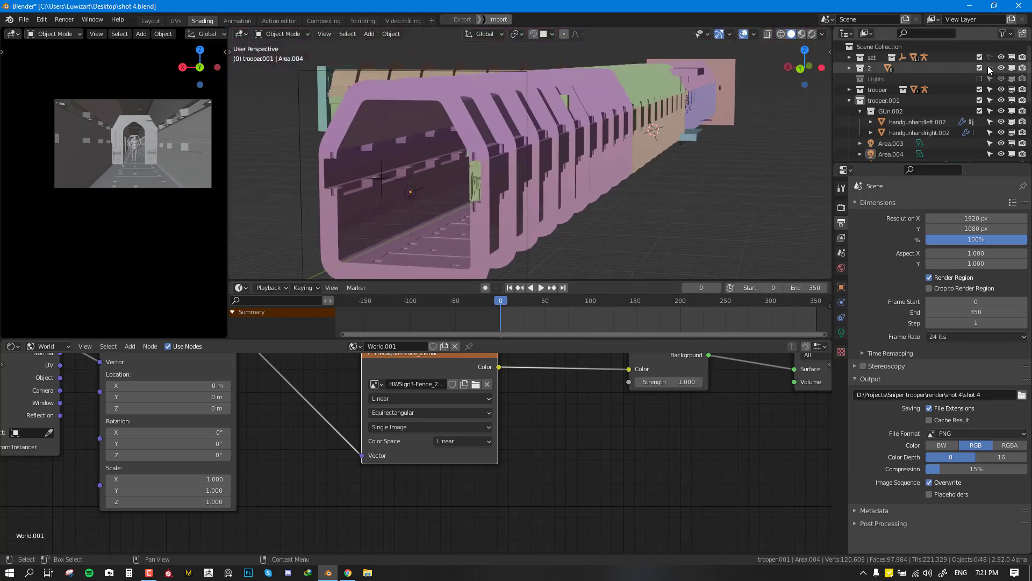
pyautogui.click(980, 78)
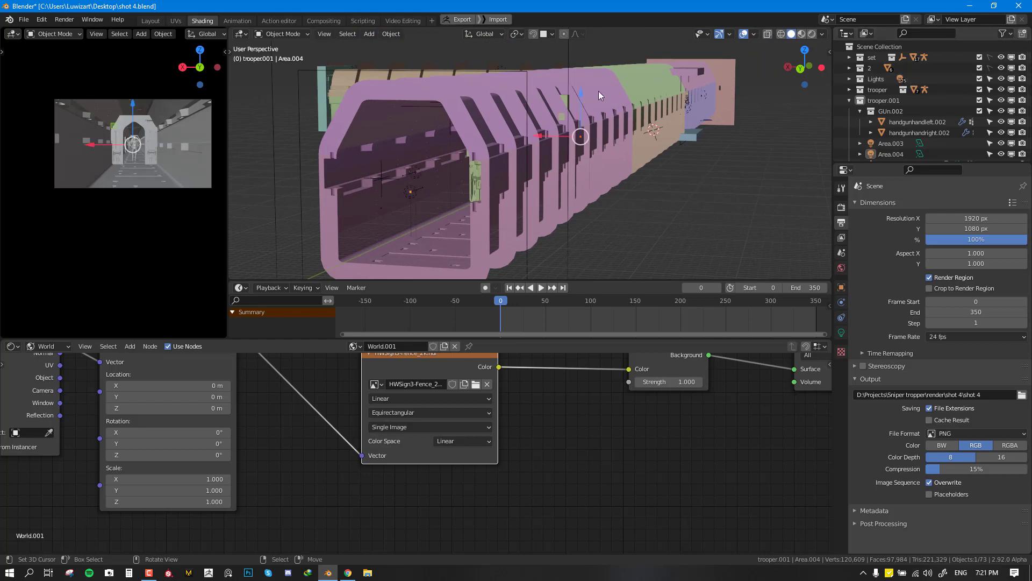
# Step: Orbit into the tunnel behind the trooper and briefly check the last render result
pyautogui.moveTo(551, 93); pyautogui.dragTo(578, 84, button='middle')
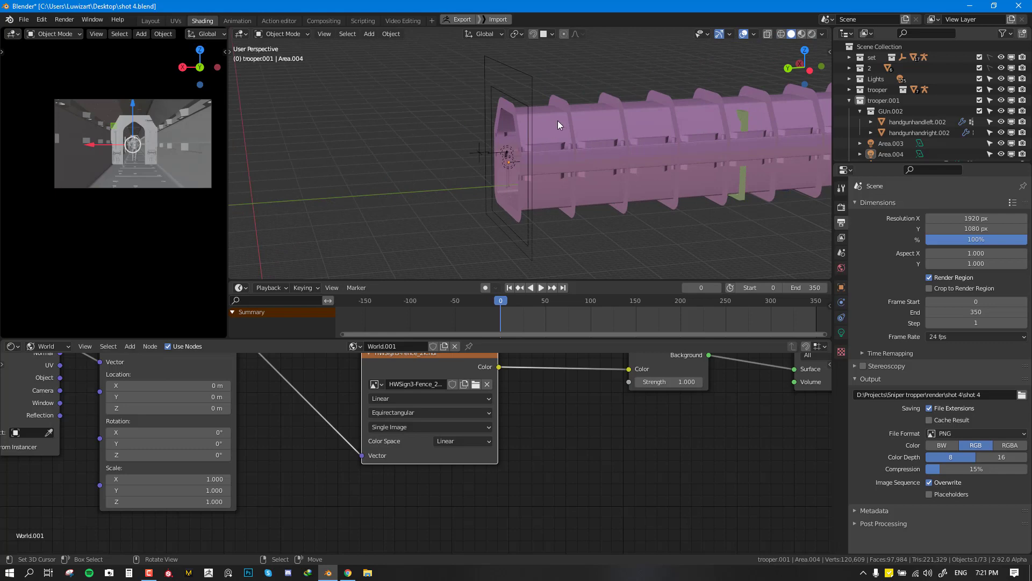
pyautogui.moveTo(495, 85); pyautogui.dragTo(333, 198, button='middle')
pyautogui.scroll(6, 441, 169)
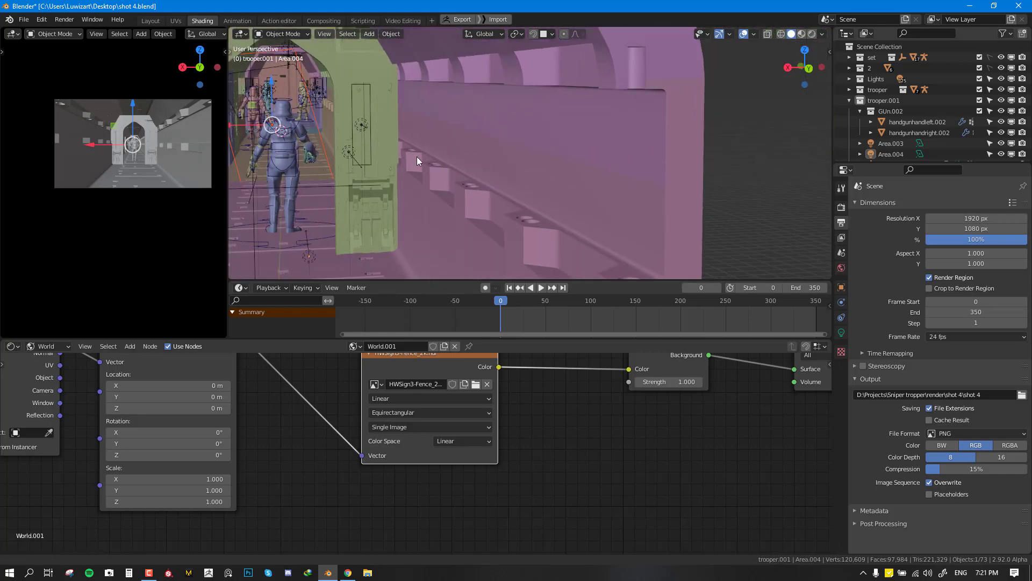
pyautogui.moveTo(467, 165); pyautogui.dragTo(577, 143, button='middle')
pyautogui.press('F11')
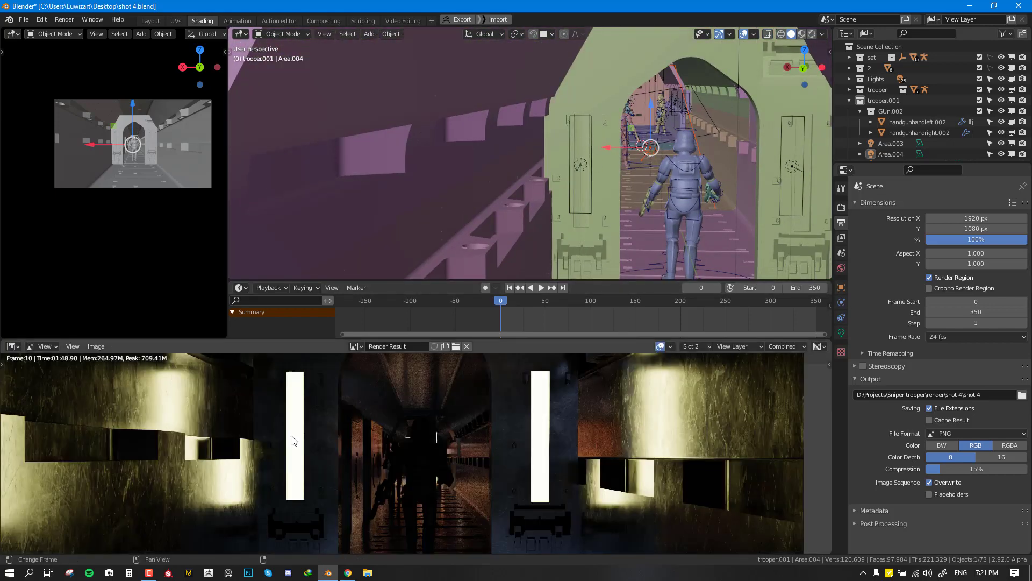
pyautogui.keyDown('ctrl'); pyautogui.hscroll(3, 300, 400); pyautogui.keyUp('ctrl')
pyautogui.scroll(-2, 396, 443)
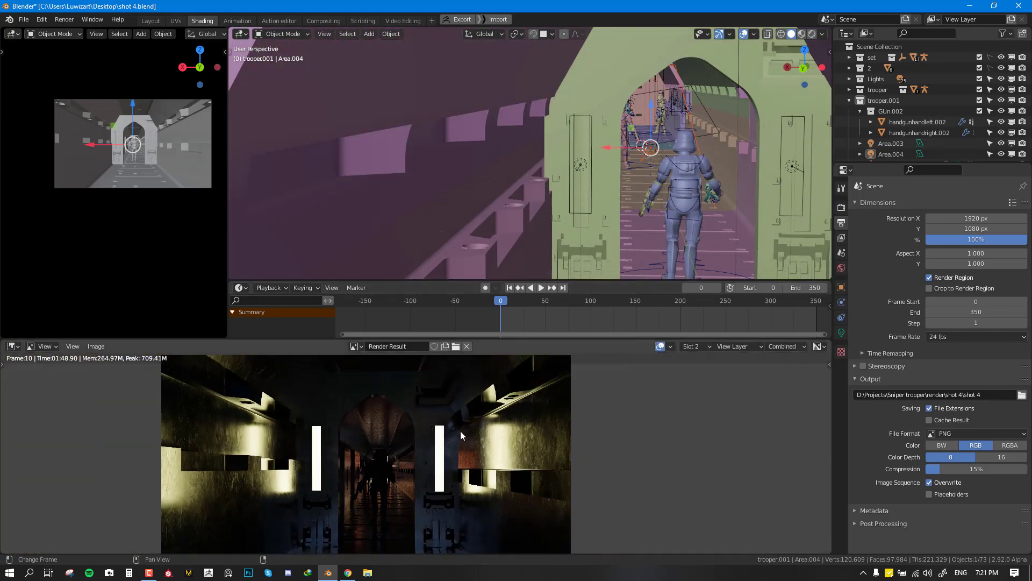
pyautogui.press('F11')
# Step: Select the right and left arch-wall area lights and frame the arch and trooper
pyautogui.click(792, 116)
pyautogui.click(593, 125)
pyautogui.moveTo(595, 124)
pyautogui.mouseDown(button='middle')
pyautogui.moveTo(643, 144)
pyautogui.moveTo(583, 129)
pyautogui.moveTo(601, 138)
pyautogui.mouseUp(button='middle')
pyautogui.keyDown('ctrl'); pyautogui.hscroll(2, 608, 144); pyautogui.keyUp('ctrl')
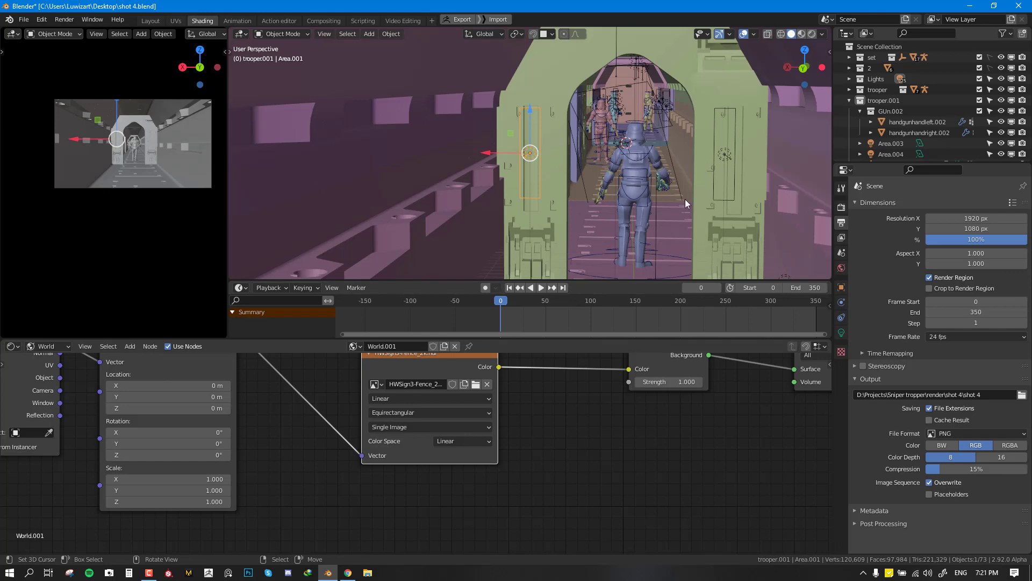
pyautogui.scroll(-1, 565, 187)
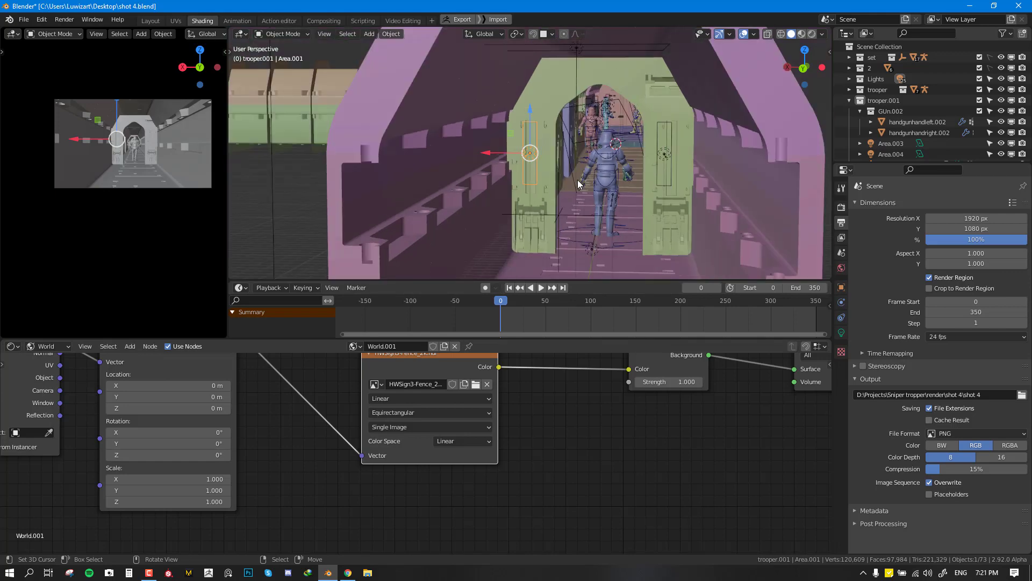
pyautogui.scroll(2, 589, 175)
pyautogui.keyDown('shift'); pyautogui.moveTo(677, 162); pyautogui.dragTo(617, 140, button='middle'); pyautogui.keyUp('shift')
pyautogui.scroll(1, 680, 132)
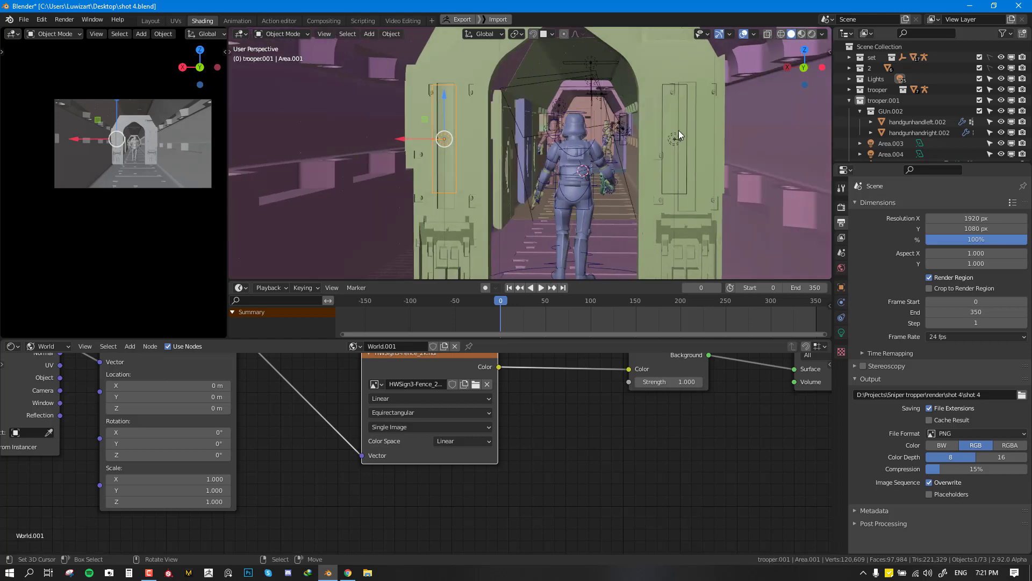
pyautogui.keyDown('shift'); pyautogui.moveTo(678, 130); pyautogui.dragTo(637, 147, button='middle'); pyautogui.keyUp('shift')
pyautogui.scroll(1, 668, 140)
# Step: Slide the right arch-wall area light 5.133 m along X
pyautogui.click(698, 149)
pyautogui.moveTo(635, 145); pyautogui.dragTo(652, 143)
pyautogui.moveTo(651, 143); pyautogui.dragTo(567, 191, button='middle')
# Step: Exclude collection 2 to hide the pink wall, then select Area.022 and scrub to frame 57
pyautogui.scroll(-4, 566, 191)
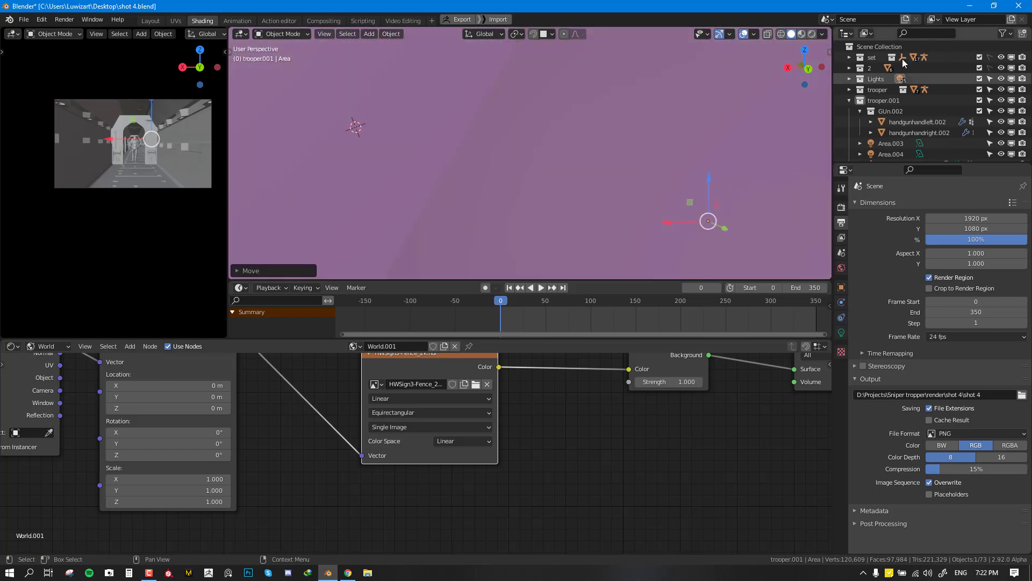
pyautogui.click(979, 67)
pyautogui.moveTo(466, 94); pyautogui.dragTo(390, 176, button='middle')
pyautogui.click(674, 202)
pyautogui.moveTo(500, 313); pyautogui.dragTo(551, 327)
pyautogui.moveTo(583, 111); pyautogui.dragTo(640, 127, button='middle')
# Step: Inspect the Area.025 and Area.022 lights on the wall from a flatter angle
pyautogui.click(564, 127)
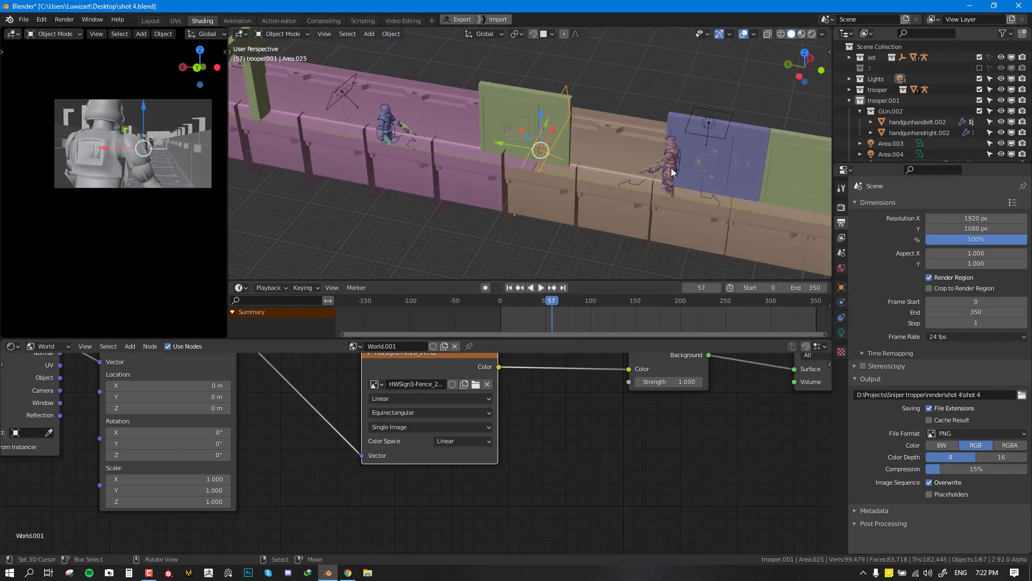
pyautogui.moveTo(572, 131); pyautogui.dragTo(600, 130, button='middle')
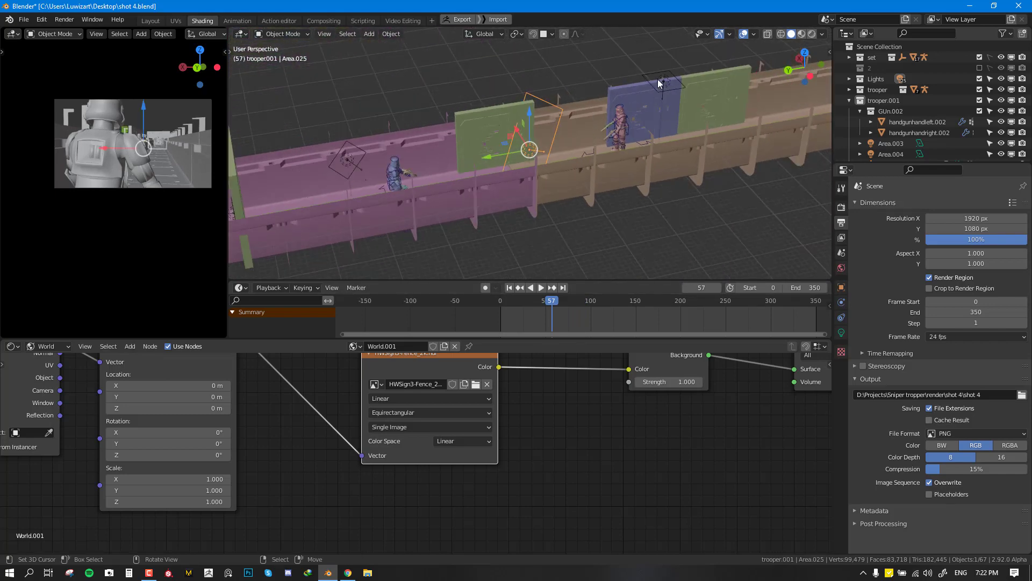
pyautogui.moveTo(678, 78); pyautogui.dragTo(378, 168, button='middle')
pyautogui.click(350, 150)
# Step: Select Area.014 and view the green wall and trooper from several angles
pyautogui.moveTo(586, 130); pyautogui.dragTo(506, 166, button='middle')
pyautogui.click(574, 186)
pyautogui.moveTo(601, 186); pyautogui.dragTo(624, 180, button='middle')
pyautogui.scroll(8, 623, 179)
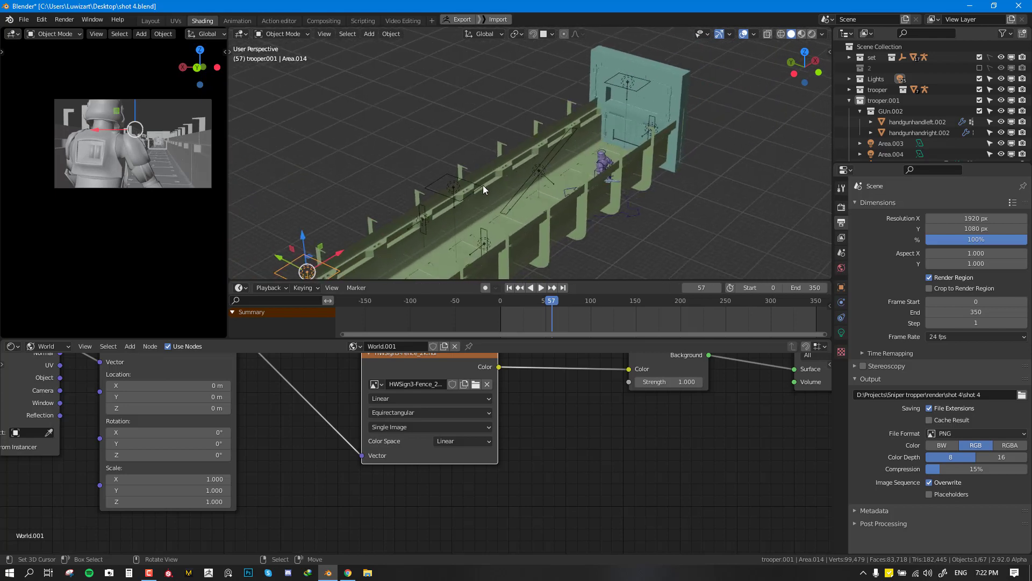
pyautogui.moveTo(477, 214); pyautogui.dragTo(576, 185, button='middle')
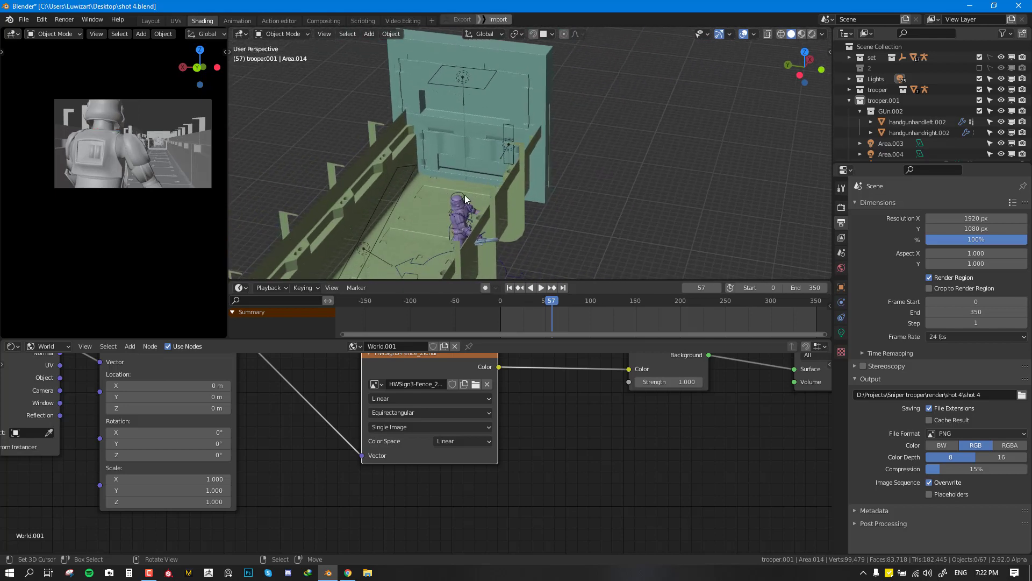
pyautogui.moveTo(464, 195); pyautogui.dragTo(484, 178, button='middle')
# Step: Play the animation briefly, then view it through the scene camera with overlays hidden
pyautogui.press('space')
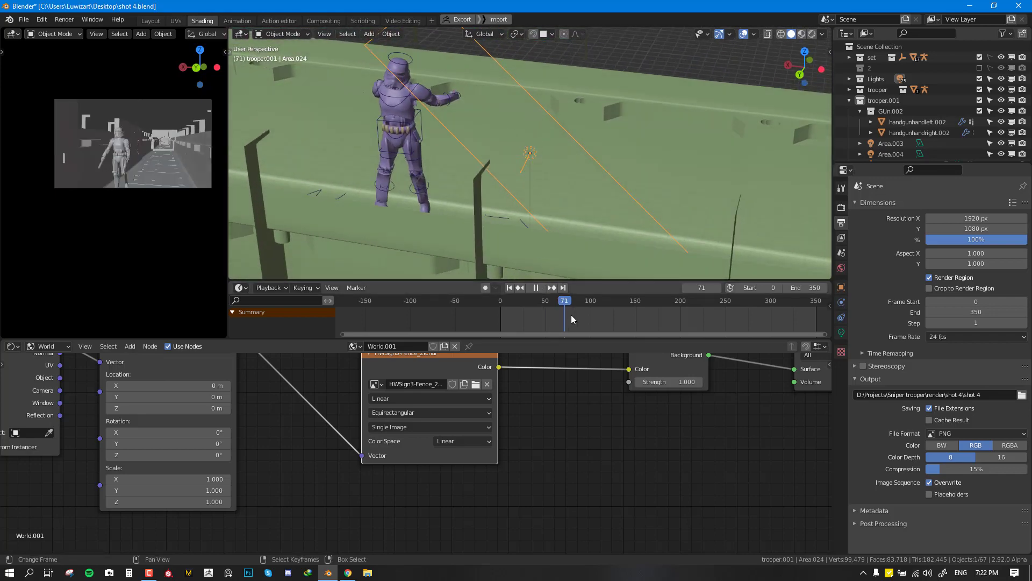
pyautogui.click(699, 319)
pyautogui.press('space')
pyautogui.moveTo(400, 111); pyautogui.dragTo(367, 122, button='middle')
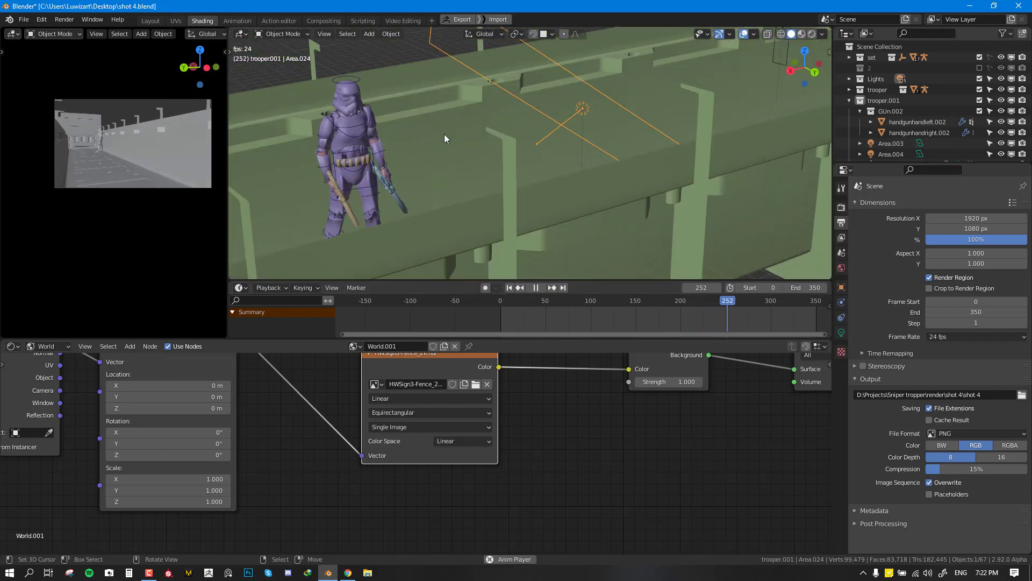
pyautogui.press('KP_0')
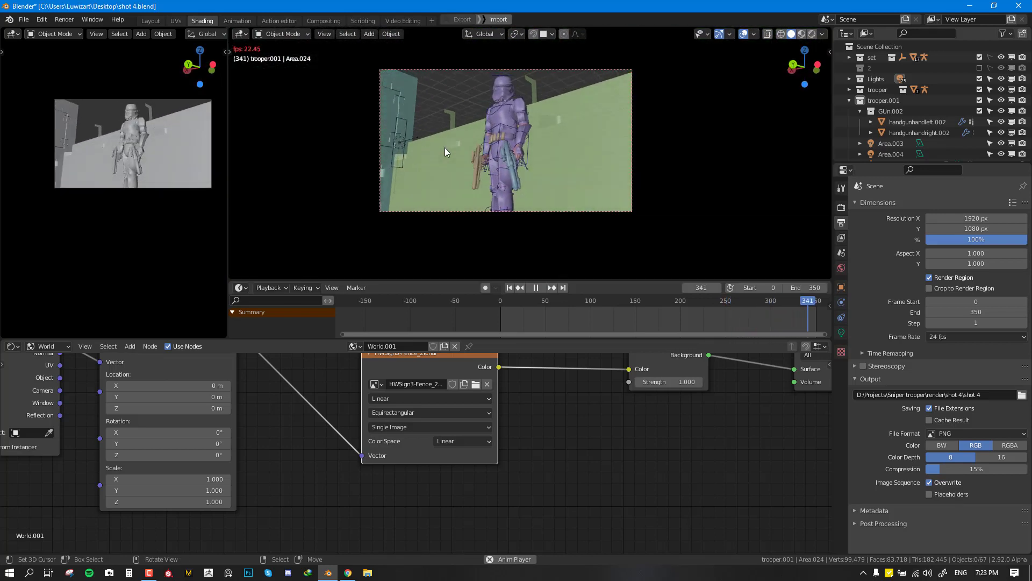
pyautogui.hotkey('shift', 'alt', 'z')
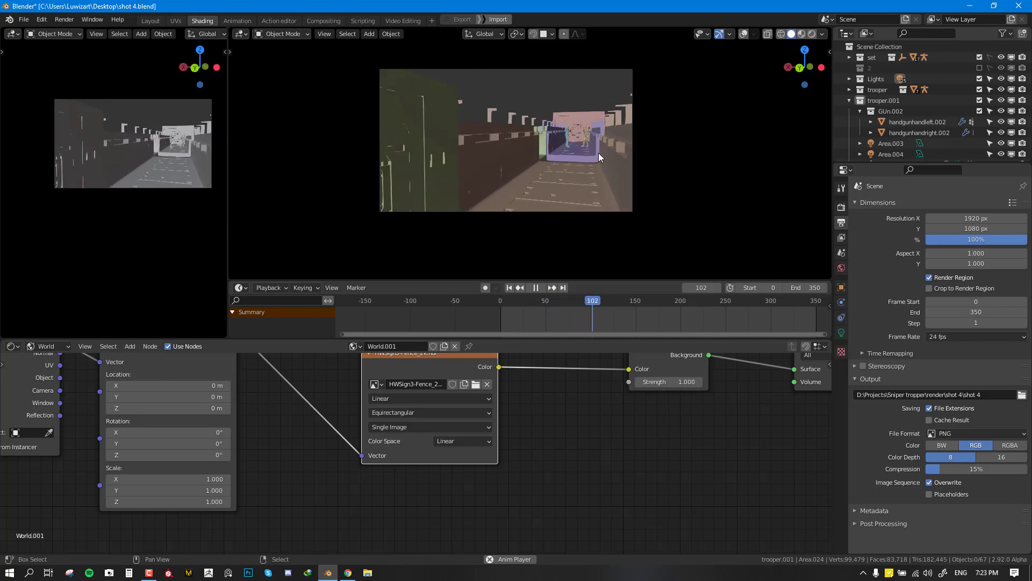
# Step: Re-include collection 2 and play the animation from frame 31, stopping at frame 58
pyautogui.keyDown('shift'); pyautogui.moveTo(598, 153); pyautogui.dragTo(563, 154, button='middle'); pyautogui.keyUp('shift')
pyautogui.press('space')
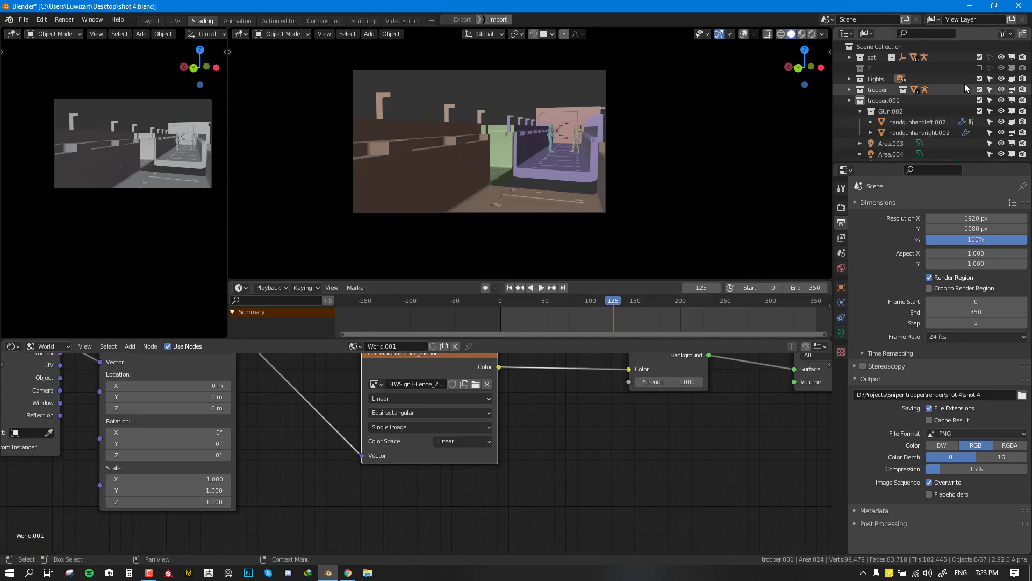
pyautogui.click(979, 68)
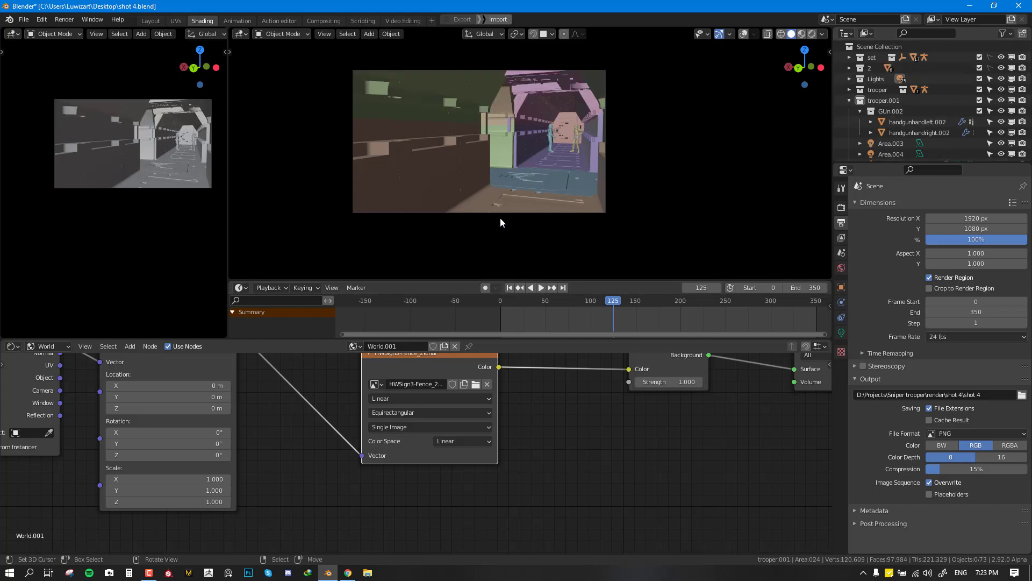
pyautogui.click(527, 315)
pyautogui.press('space')
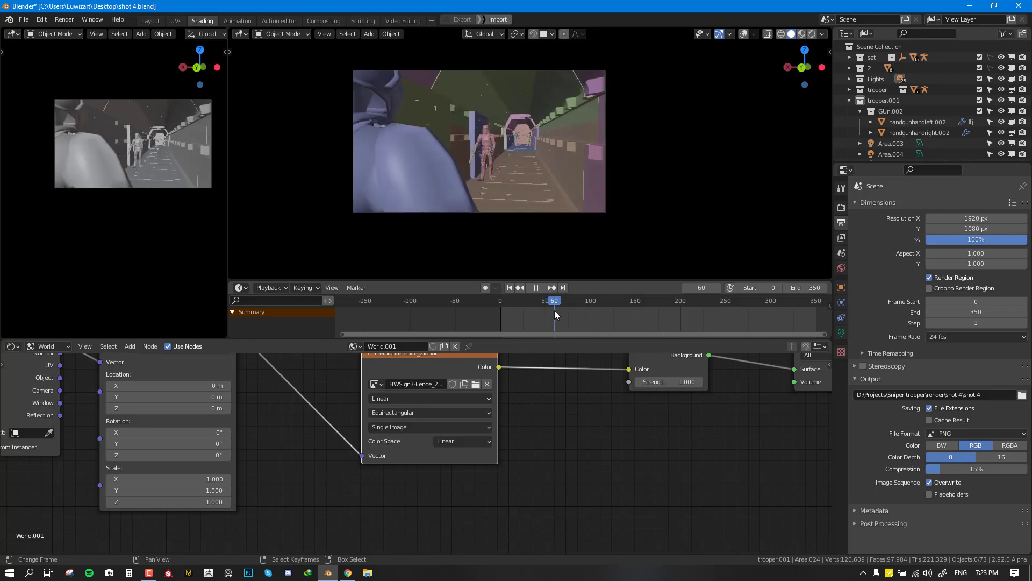
pyautogui.press('space')
pyautogui.keyDown('shift'); pyautogui.moveTo(567, 143); pyautogui.dragTo(562, 144, button='middle'); pyautogui.keyUp('shift')
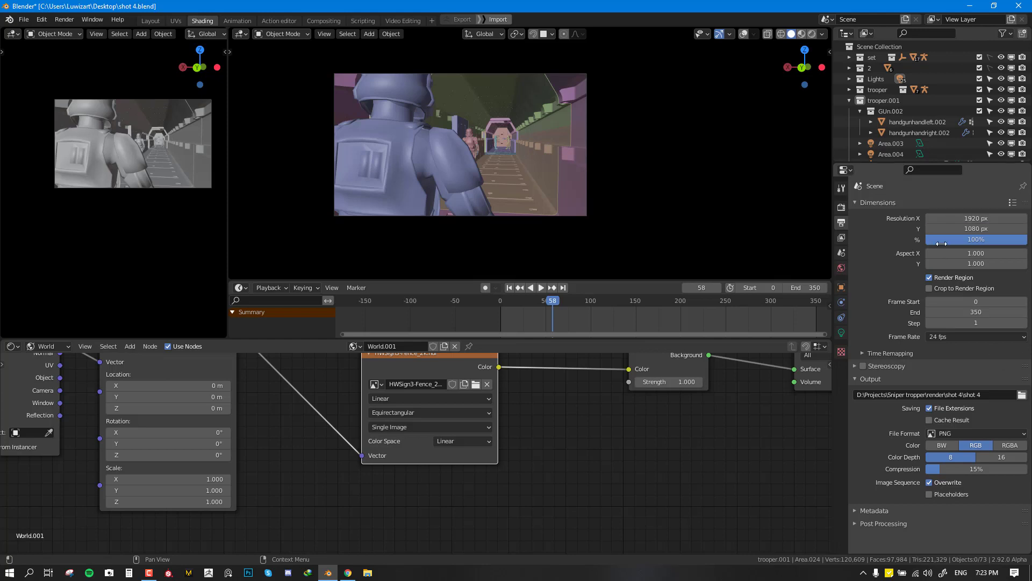
# Step: Check the render settings, then move to the Shading workspace and frame the rendered camera view
pyautogui.click(842, 209)
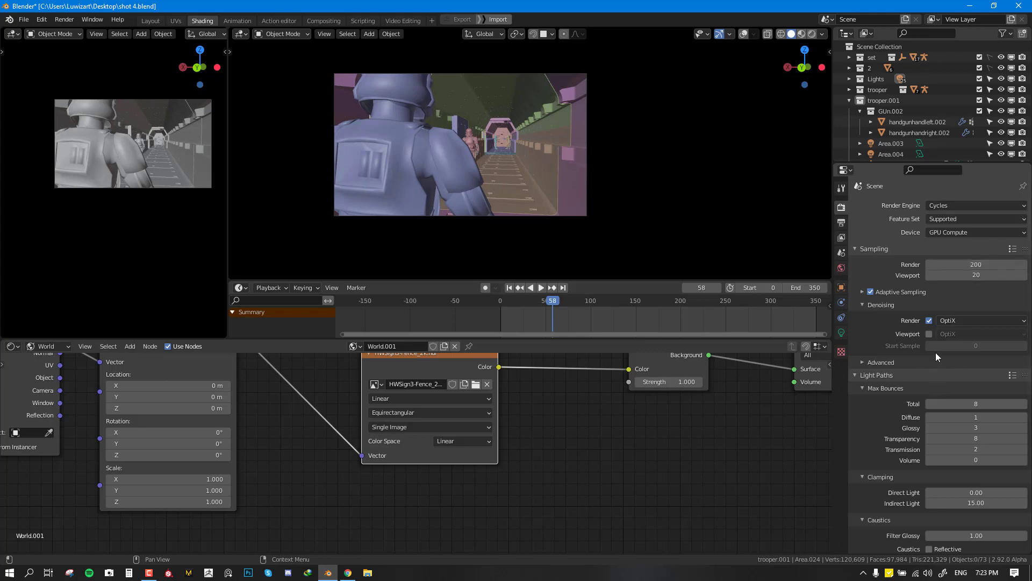
pyautogui.scroll(-1, 936, 353)
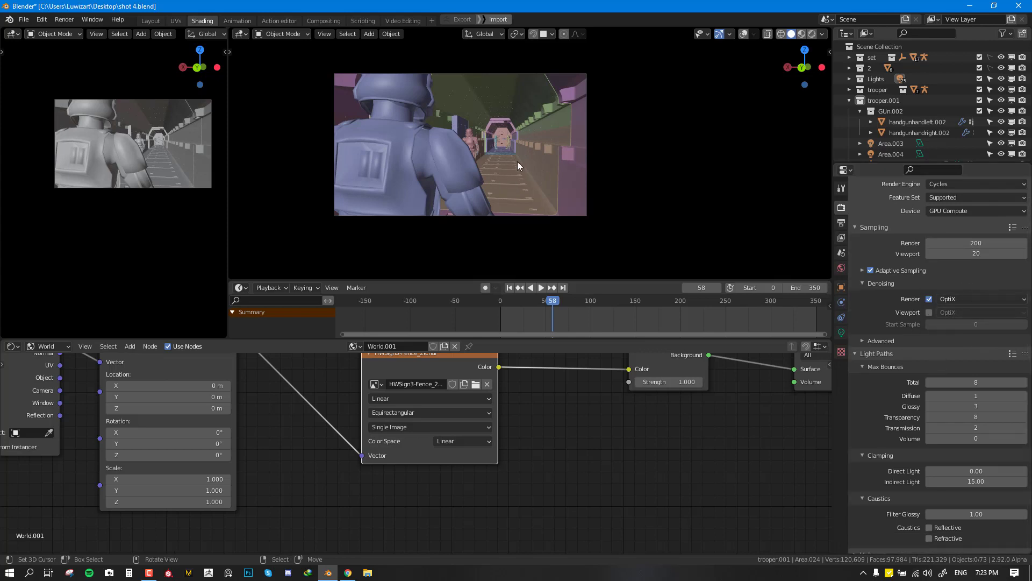
pyautogui.click(309, 21)
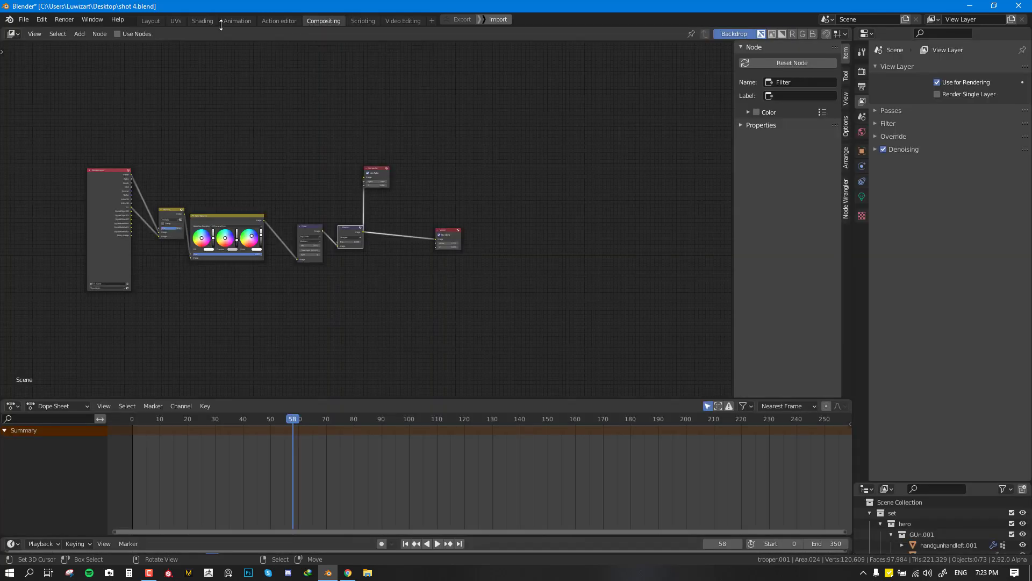
pyautogui.click(176, 20)
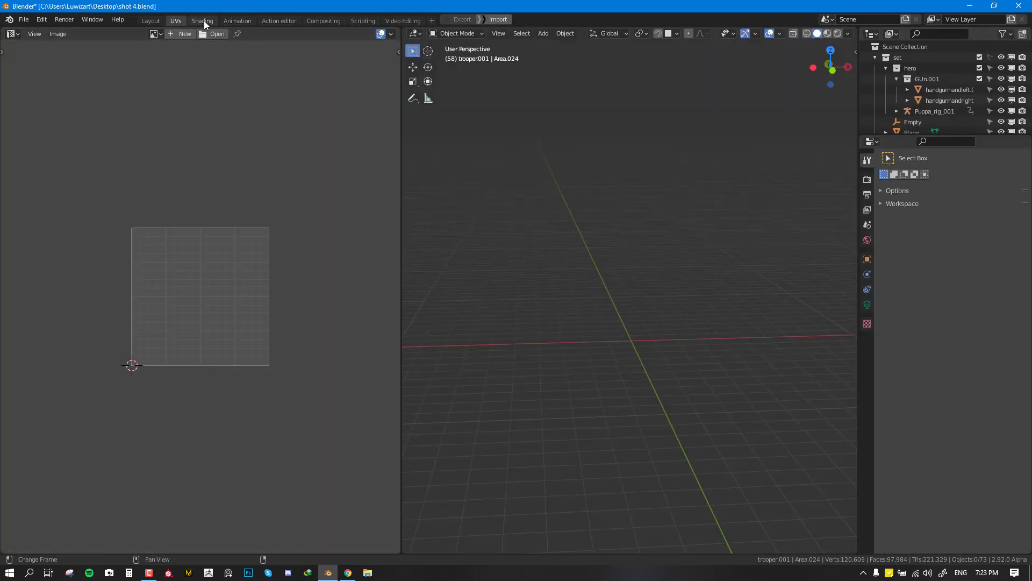
pyautogui.click(203, 21)
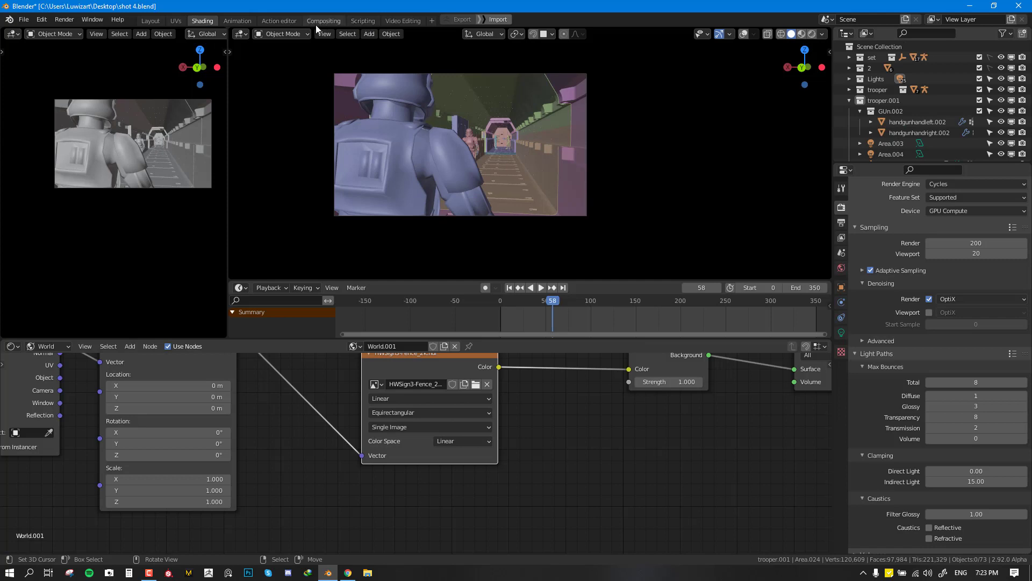
pyautogui.keyDown('shift'); pyautogui.moveTo(431, 164); pyautogui.dragTo(480, 180, button='middle'); pyautogui.keyUp('shift')
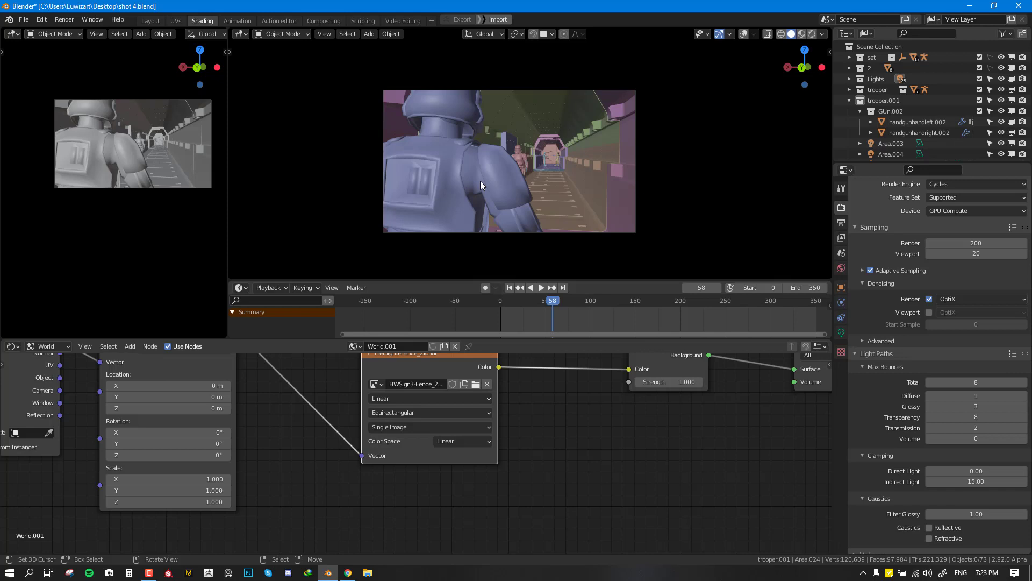
# Step: Render frame 58 with F12, zoom around the result, then restore the Shading layout
pyautogui.press('F12')
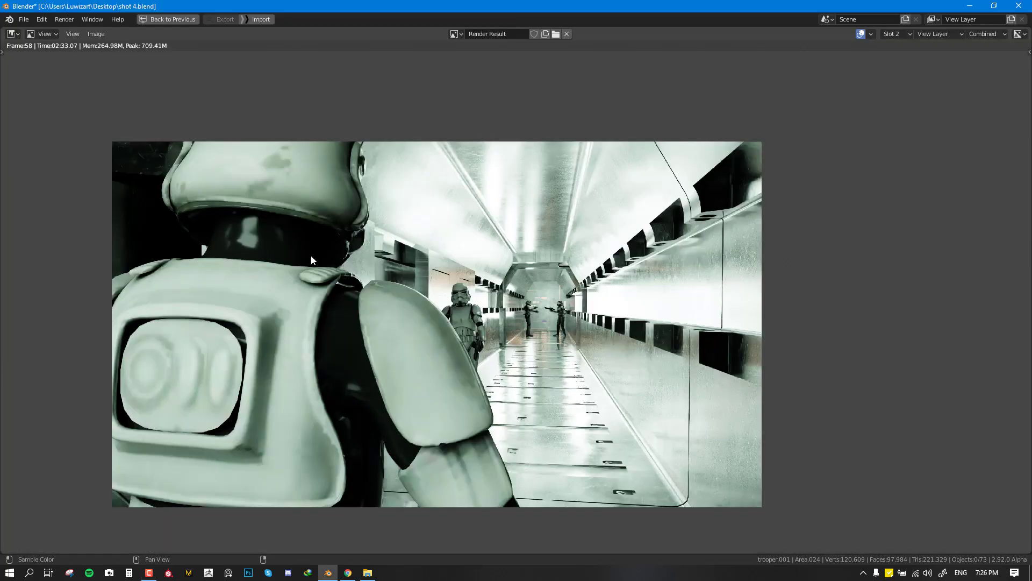
pyautogui.scroll(1, 614, 262)
pyautogui.moveTo(139, 68); pyautogui.dragTo(171, 166, button='middle')
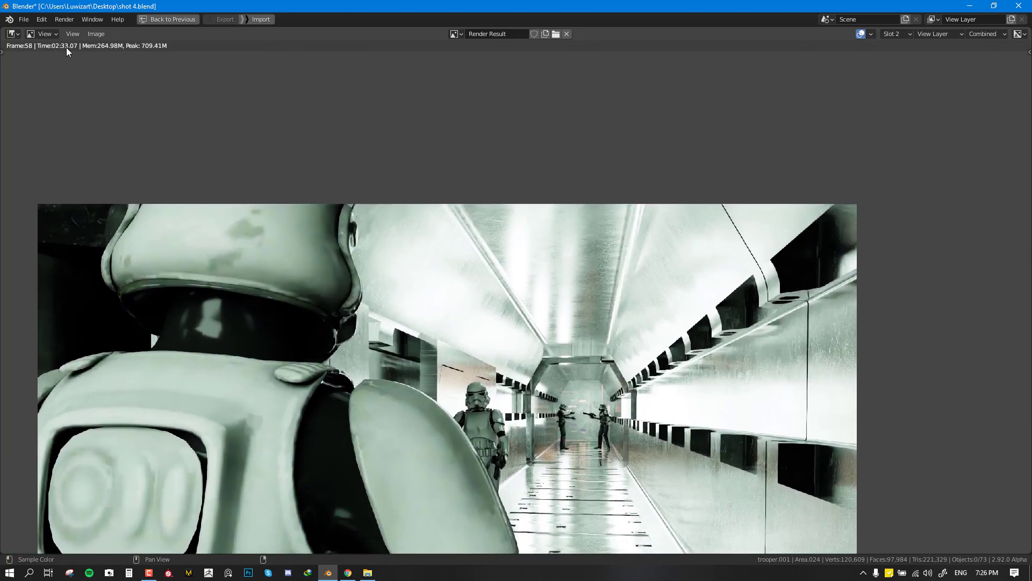
pyautogui.scroll(-1, 340, 222)
pyautogui.moveTo(614, 485); pyautogui.dragTo(540, 301, button='middle')
pyautogui.scroll(-2, 540, 302)
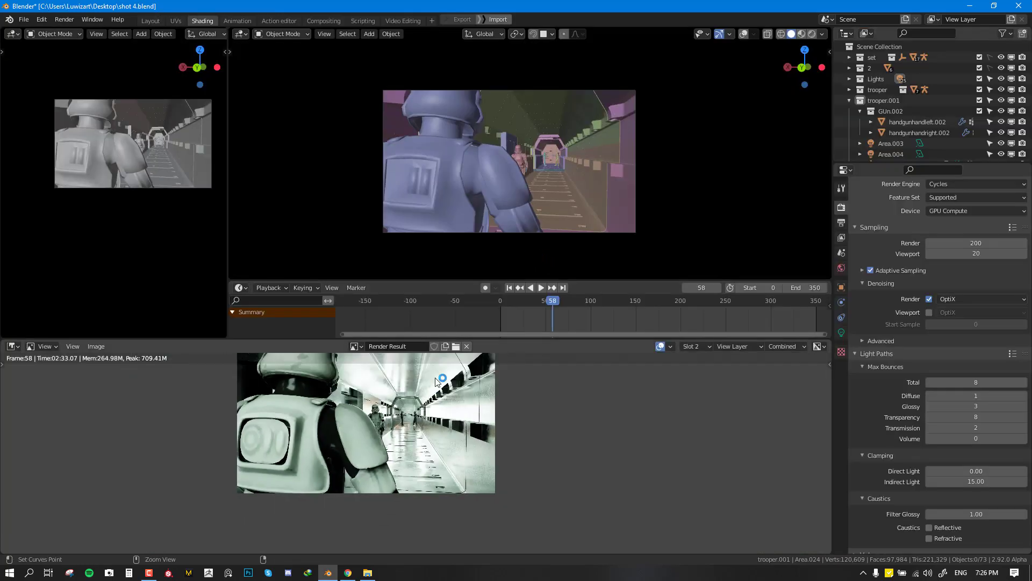
pyautogui.scroll(-2, 444, 354)
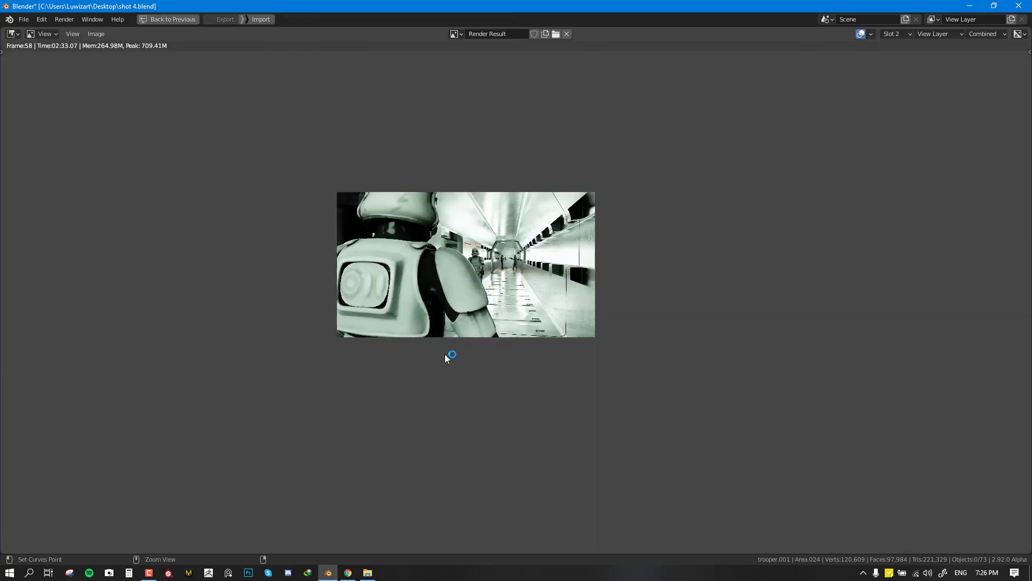
pyautogui.scroll(1, 537, 235)
pyautogui.scroll(3, 536, 232)
pyautogui.moveTo(536, 233); pyautogui.dragTo(538, 250, button='middle')
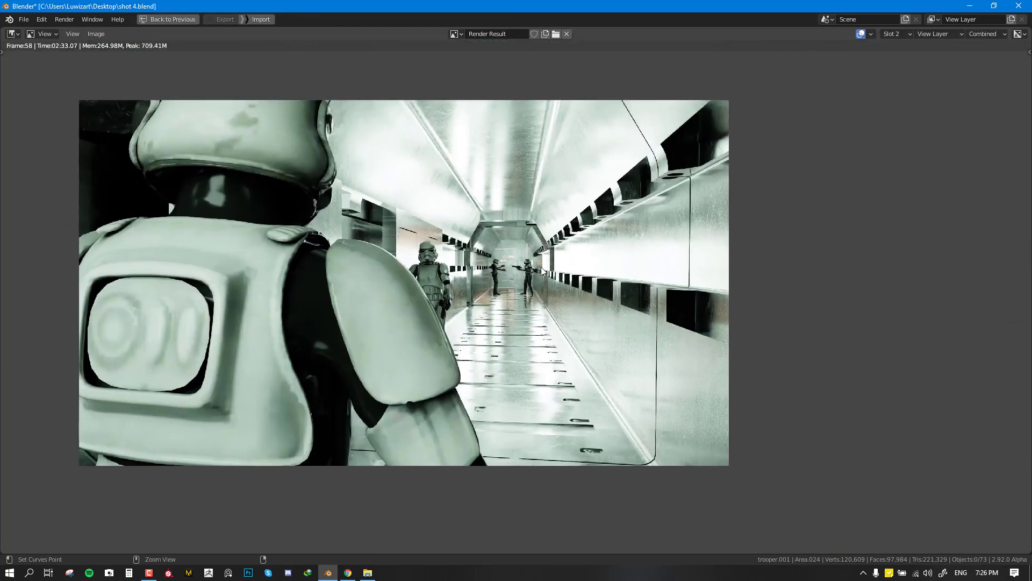
pyautogui.hotkey('ctrl', 'space')
pyautogui.scroll(-1, 375, 434)
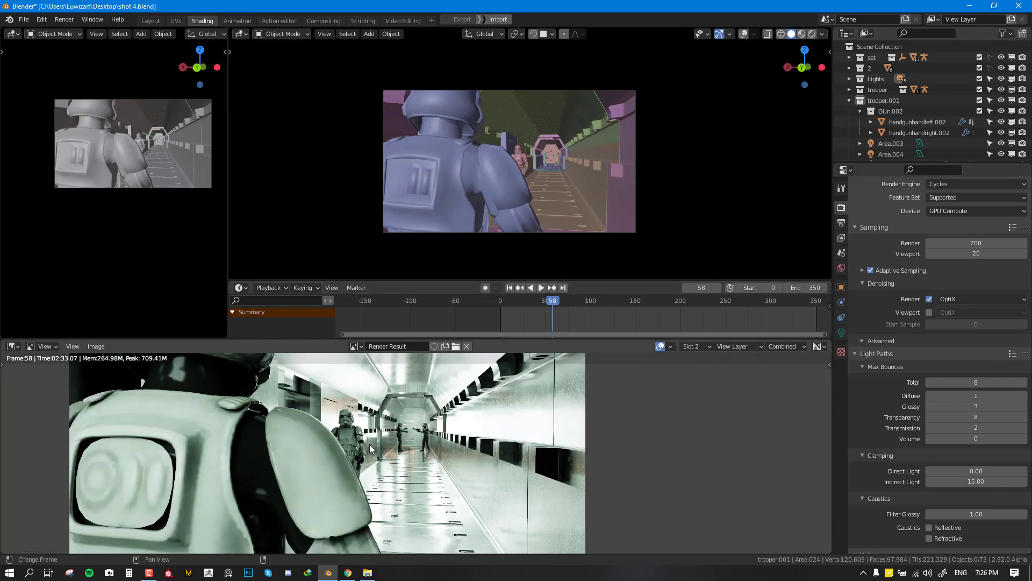
# Step: Enable Use Nodes in Compositing and show the Render Layers output as a shrunken backdrop
pyautogui.click(324, 20)
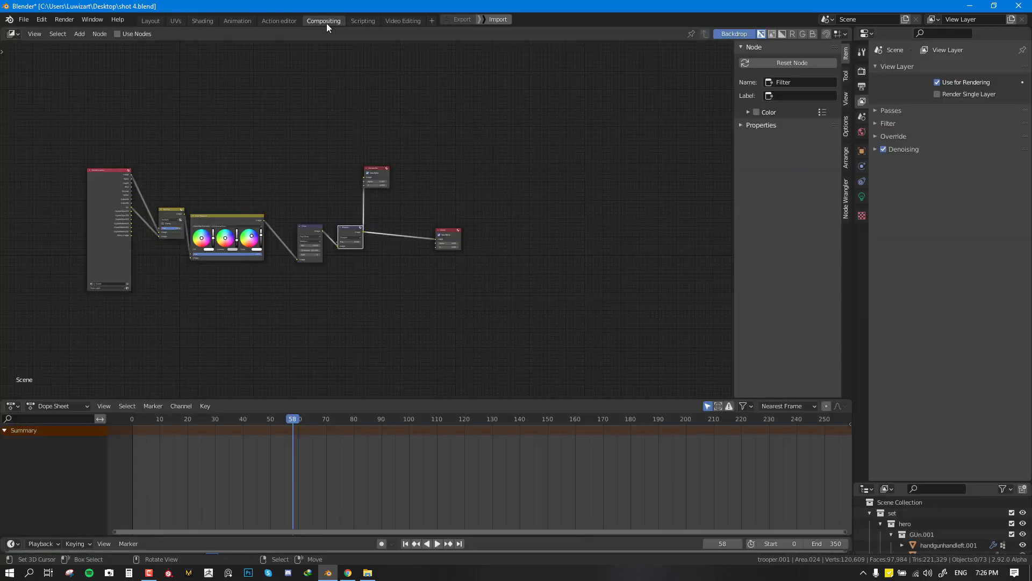
pyautogui.scroll(1, 294, 218)
pyautogui.moveTo(294, 218); pyautogui.dragTo(503, 214, button='middle')
pyautogui.scroll(2, 552, 217)
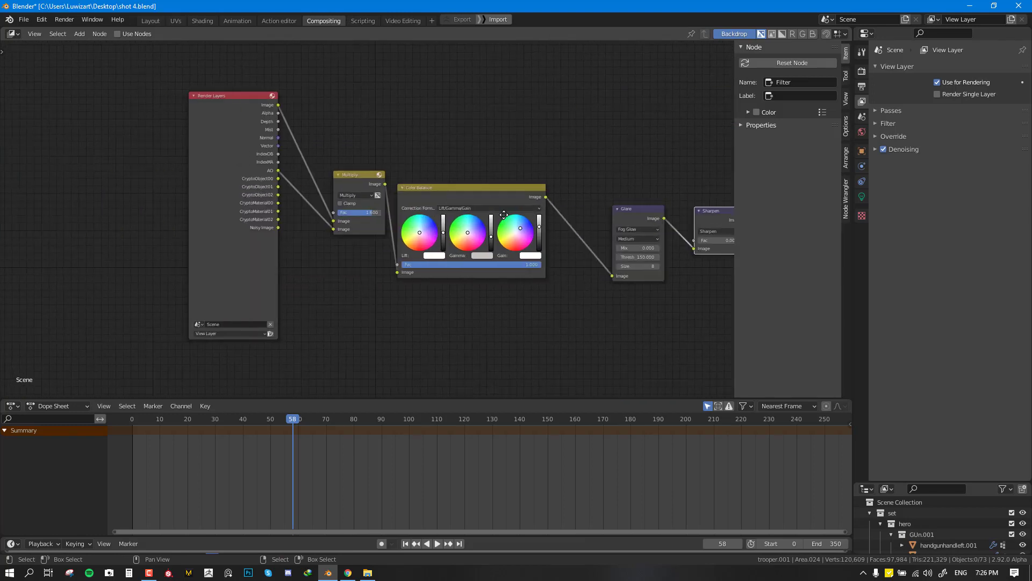
pyautogui.click(128, 35)
pyautogui.moveTo(333, 152); pyautogui.dragTo(301, 164, button='middle')
pyautogui.keyDown('ctrl'); pyautogui.keyDown('shift'); pyautogui.click(192, 111); pyautogui.keyUp('shift'); pyautogui.keyUp('ctrl')
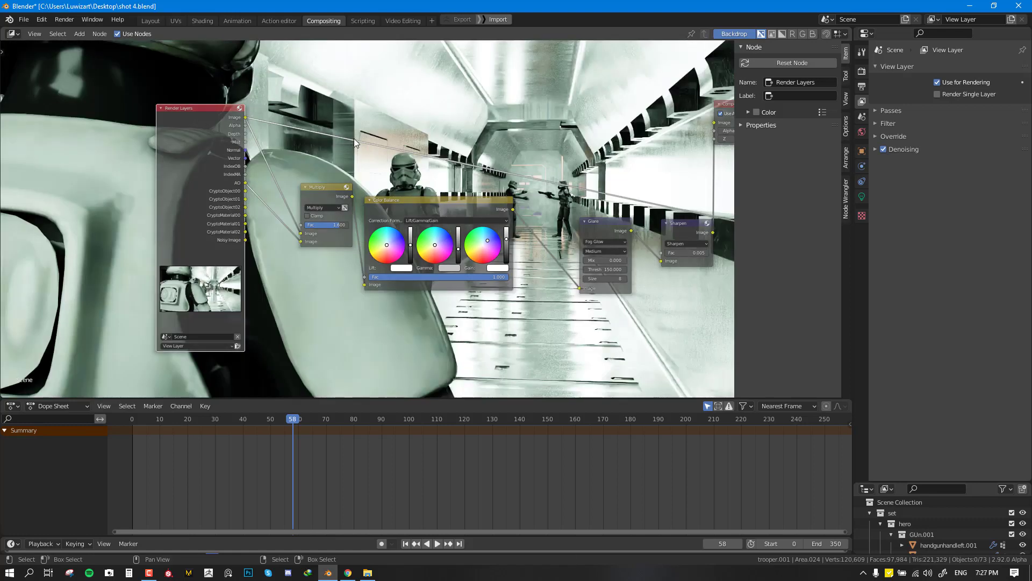
pyautogui.moveTo(355, 140); pyautogui.dragTo(279, 173, button='middle')
pyautogui.scroll(-1, 278, 173)
pyautogui.hotkey('alt', 'v')
pyautogui.hotkey('alt', 'v')
pyautogui.hotkey('alt', 'v')
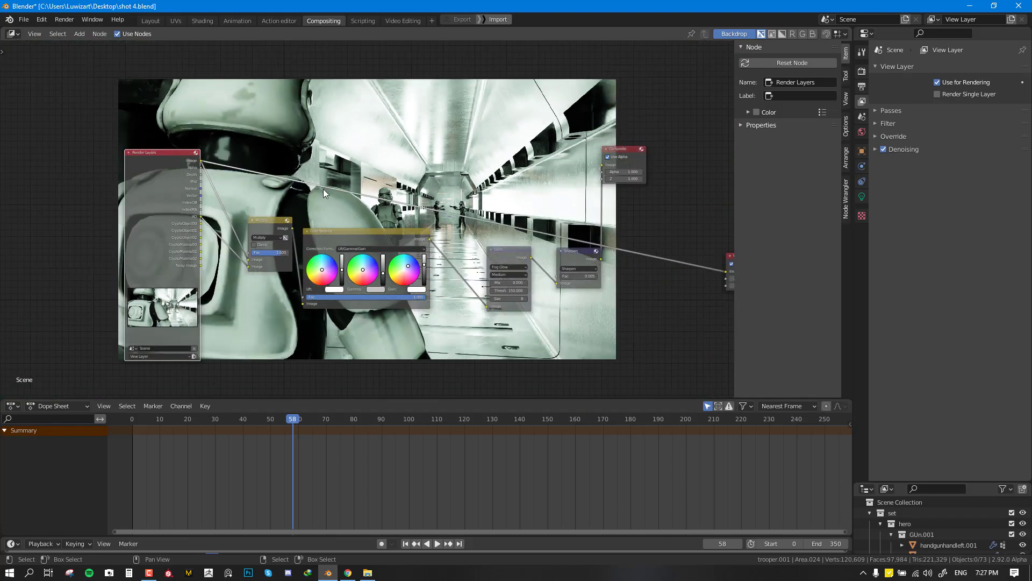
pyautogui.scroll(1, 404, 164)
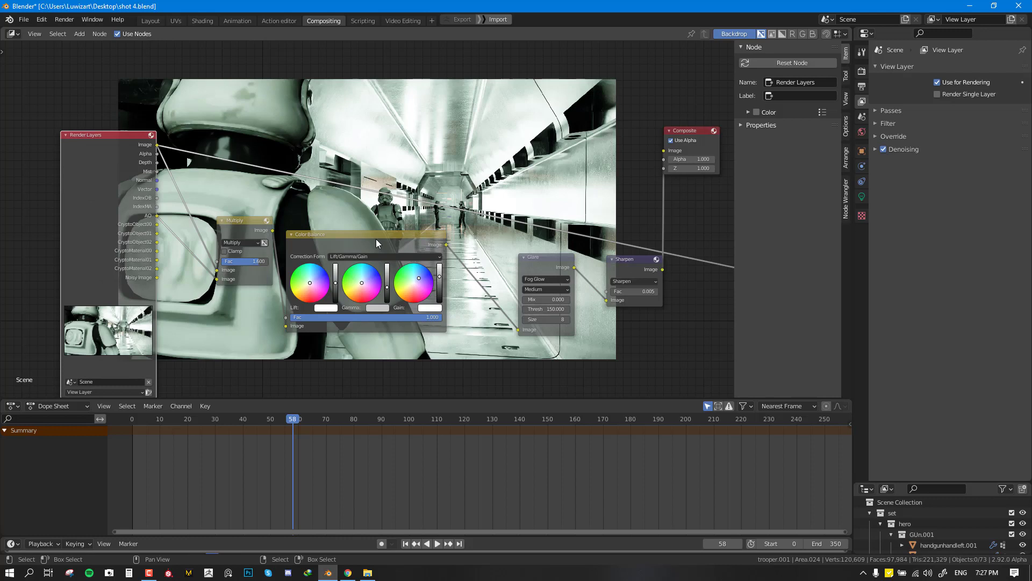
# Step: Pull the Multiply, Color Balance, Glare and Sharpen nodes closer together
pyautogui.moveTo(317, 226); pyautogui.dragTo(321, 275, button='middle')
pyautogui.moveTo(272, 271); pyautogui.dragTo(245, 306)
pyautogui.moveTo(388, 300); pyautogui.dragTo(350, 307)
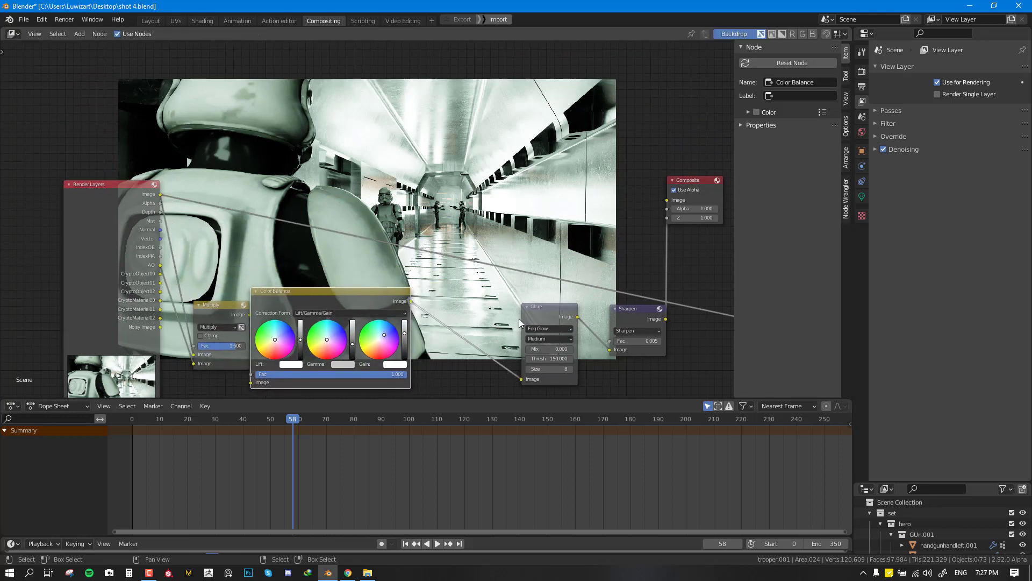
pyautogui.moveTo(542, 308); pyautogui.dragTo(455, 318)
pyautogui.moveTo(643, 319); pyautogui.dragTo(547, 330)
pyautogui.scroll(-1, 530, 272)
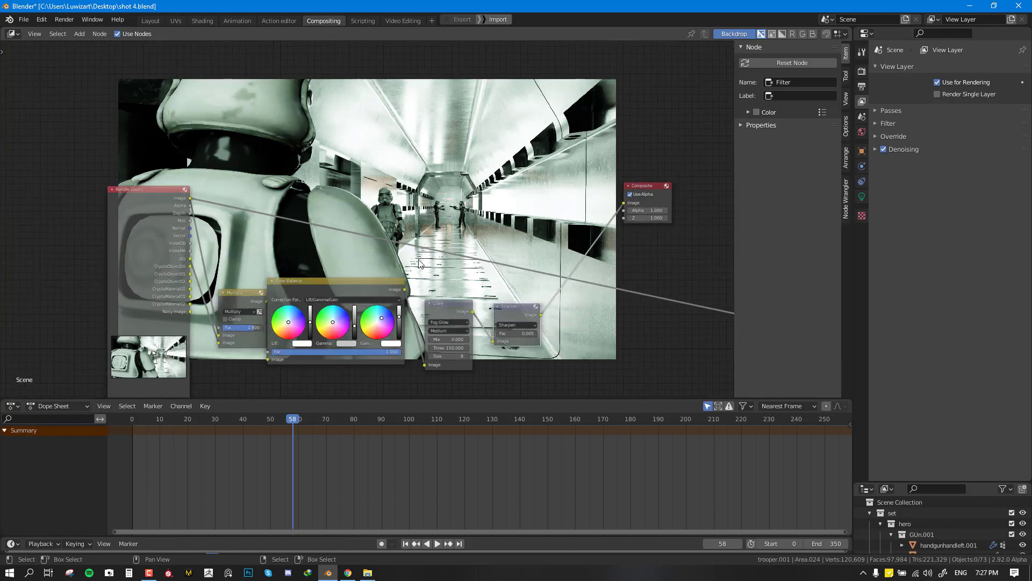
# Step: Move the Render Layers node left and raise the Multiply node toward it
pyautogui.scroll(3, 418, 263)
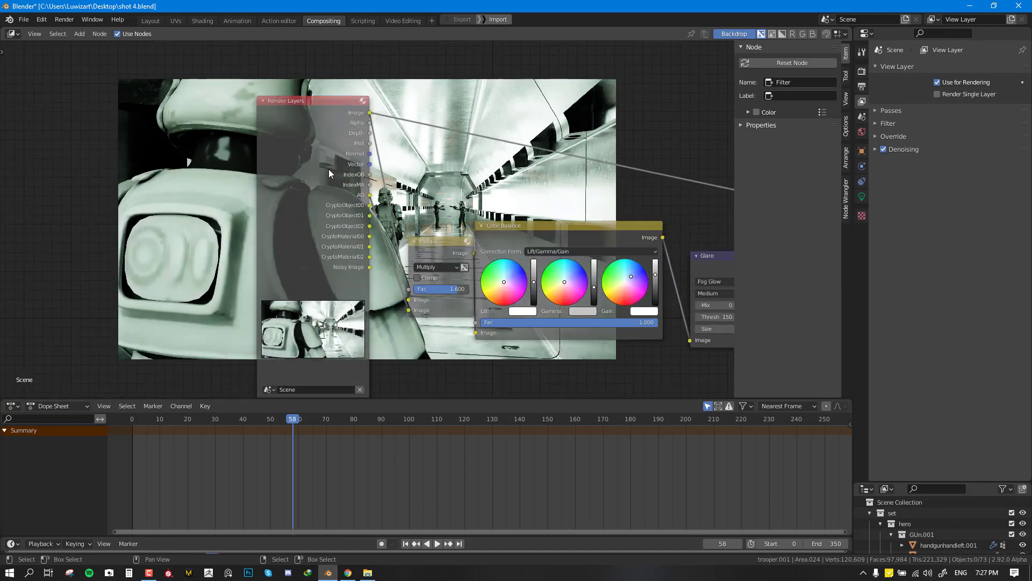
pyautogui.moveTo(330, 174); pyautogui.dragTo(168, 184)
pyautogui.moveTo(428, 243); pyautogui.dragTo(298, 202)
pyautogui.scroll(1, 410, 188)
pyautogui.scroll(1, 410, 187)
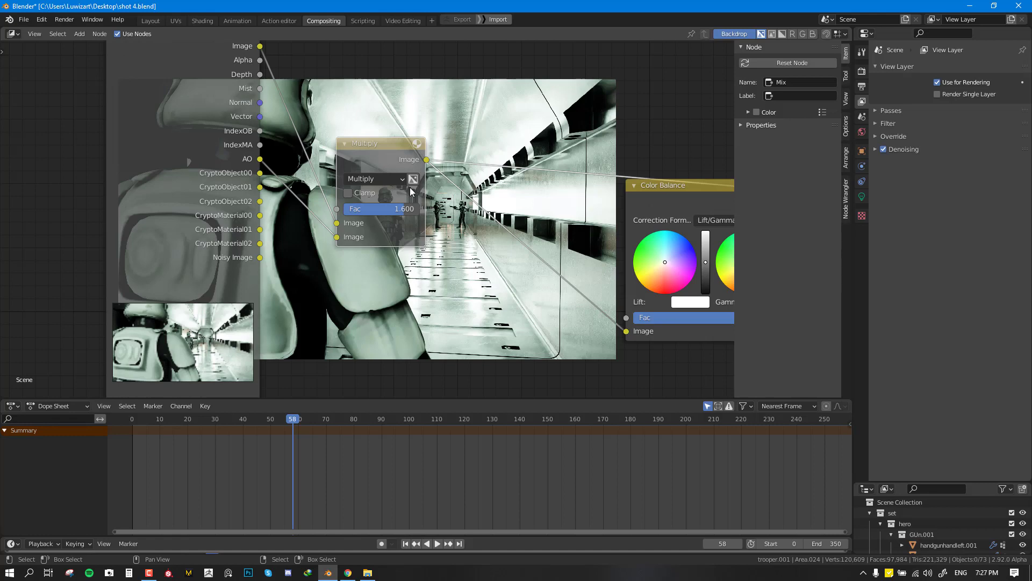
pyautogui.moveTo(412, 186); pyautogui.dragTo(462, 258, button='middle')
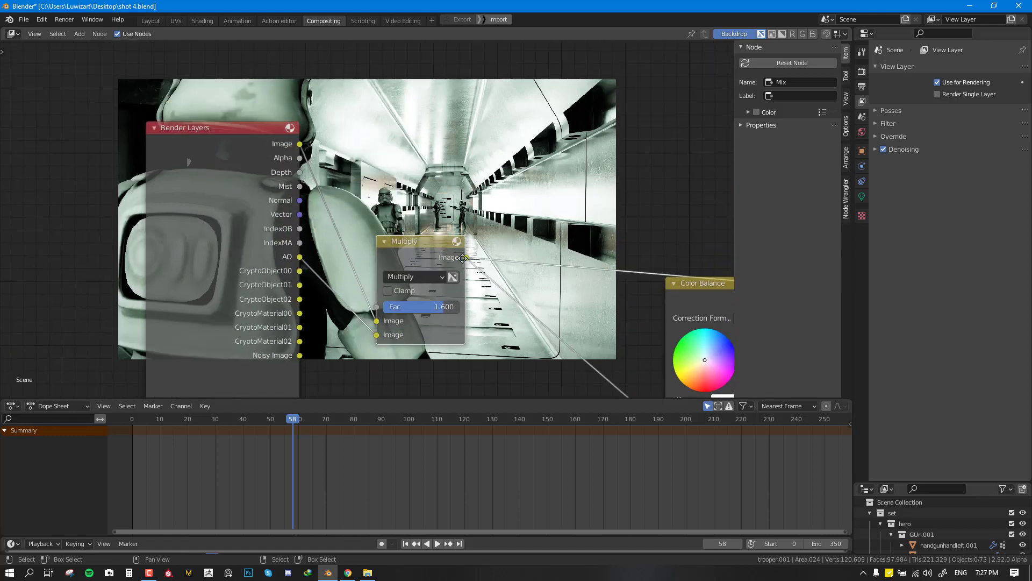
pyautogui.moveTo(431, 252); pyautogui.dragTo(435, 166)
pyautogui.moveTo(270, 259); pyautogui.dragTo(157, 222)
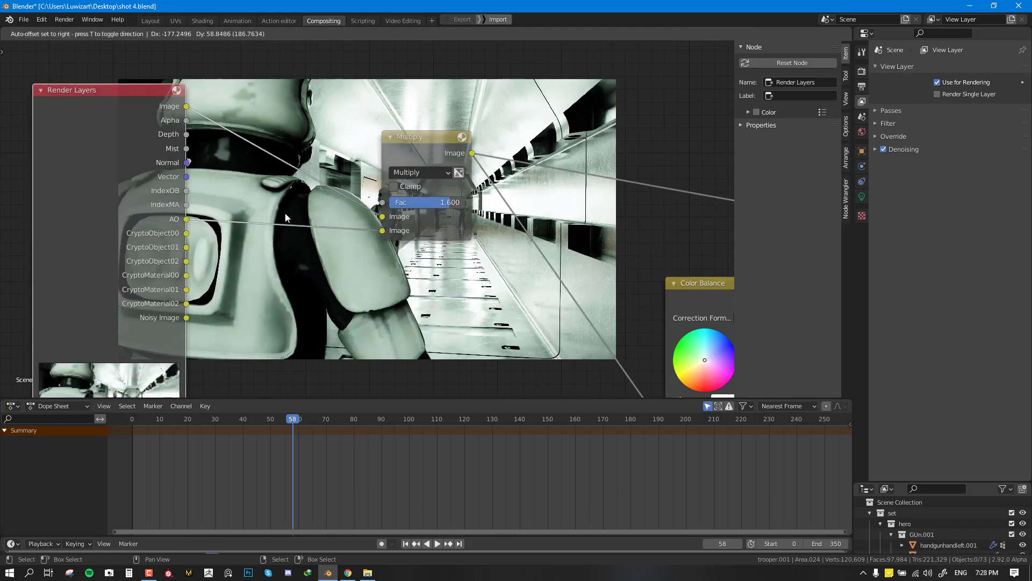
# Step: Try the Multiply Fac at 0, then 1, and settle on 1.6
pyautogui.click(444, 205)
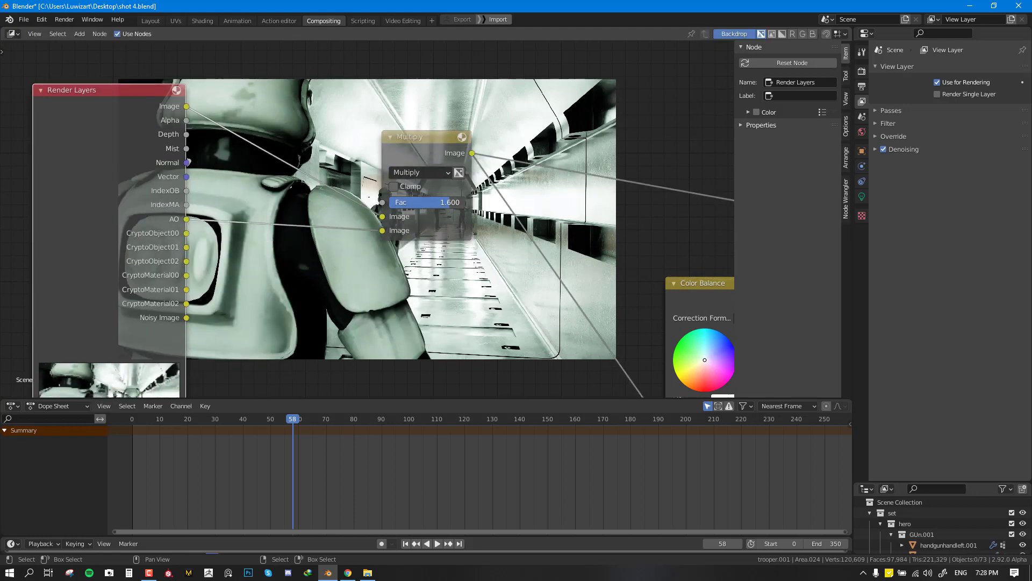
pyautogui.write('0')
pyautogui.press('Return')
pyautogui.moveTo(468, 200); pyautogui.dragTo(413, 157, button='middle')
pyautogui.moveTo(349, 160); pyautogui.dragTo(409, 159)
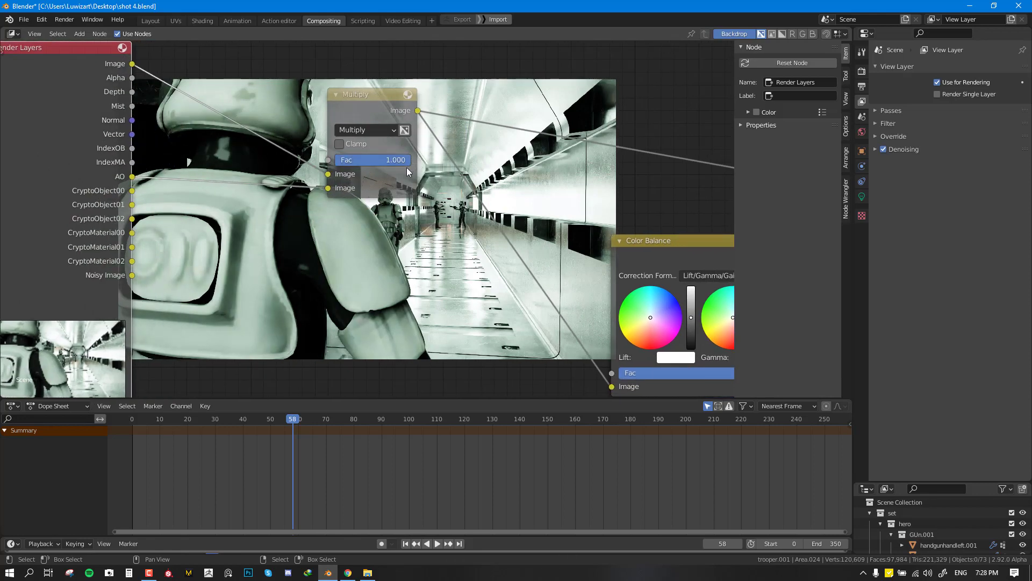
pyautogui.click(382, 159)
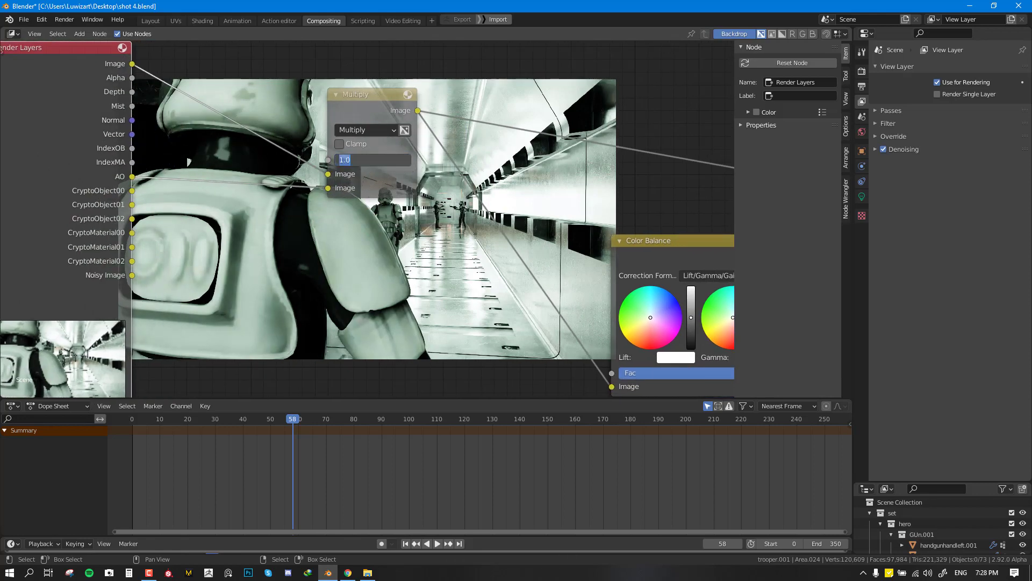
pyautogui.write('1.6')
pyautogui.press('Return')
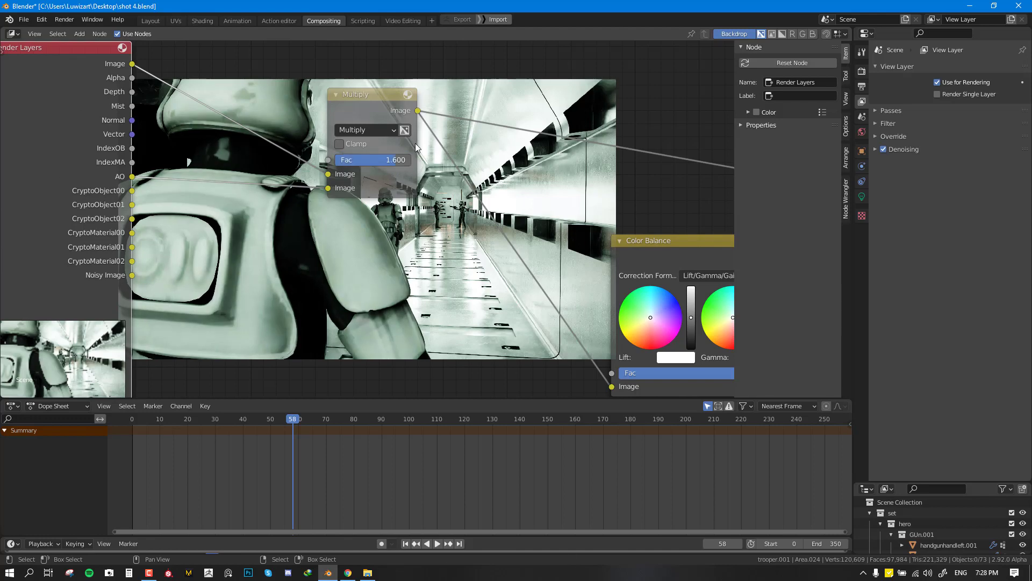
# Step: Place the Multiply node beside the Render Layers node
pyautogui.press('KP_Decimal')
pyautogui.press('g')
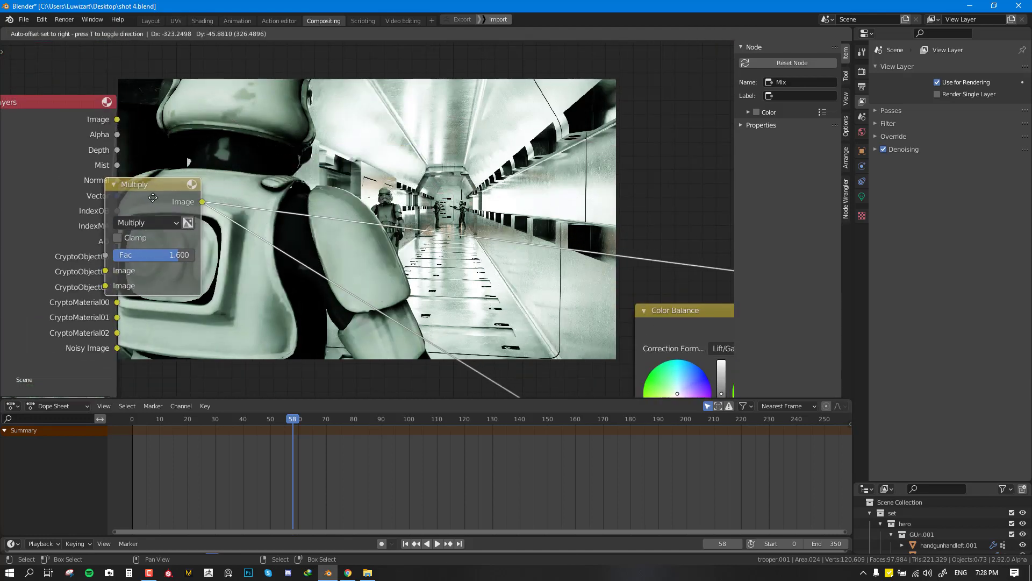
pyautogui.click(134, 205)
# Step: In Color Management, set the Look to High Contrast after briefly trying None
pyautogui.scroll(-1, 379, 188)
pyautogui.scroll(-1, 379, 188)
pyautogui.moveTo(379, 188); pyautogui.dragTo(307, 172, button='middle')
pyautogui.click(861, 72)
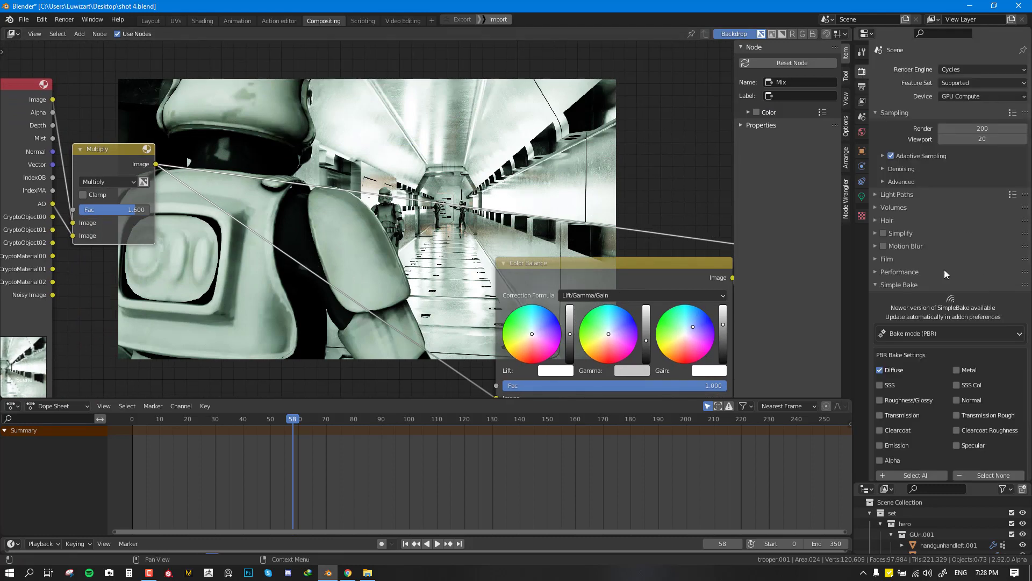
pyautogui.click(905, 286)
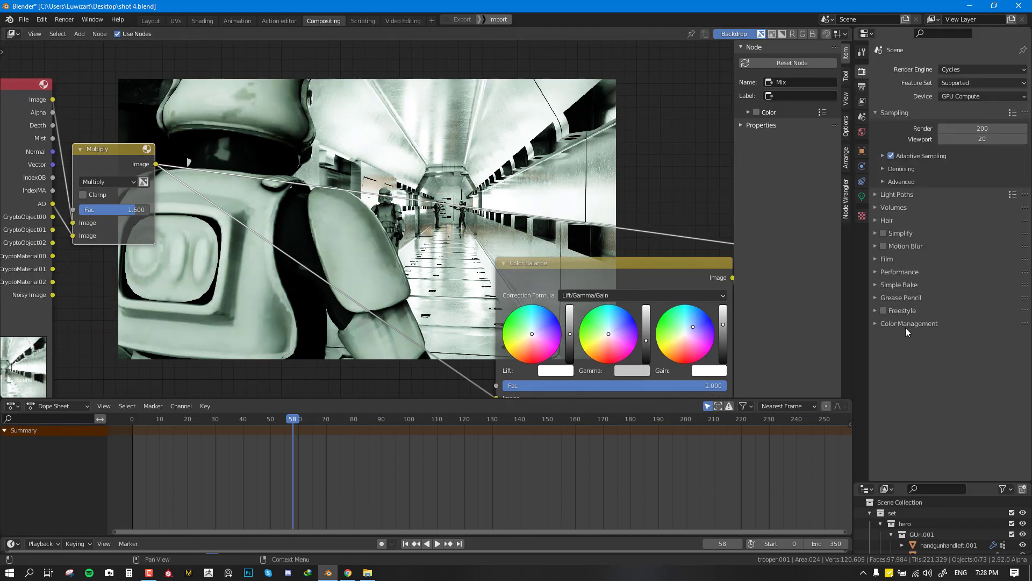
pyautogui.click(905, 325)
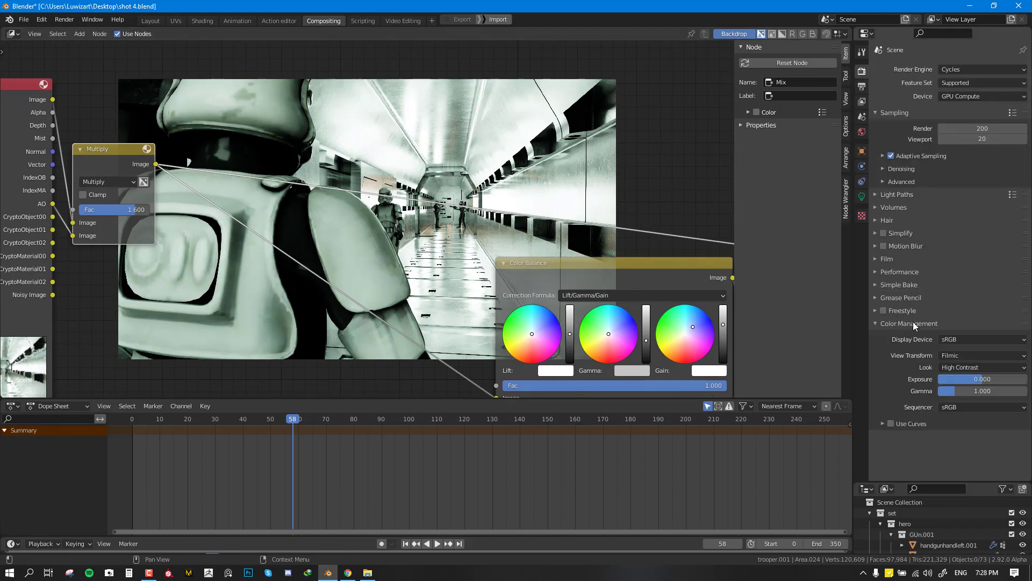
pyautogui.click(972, 367)
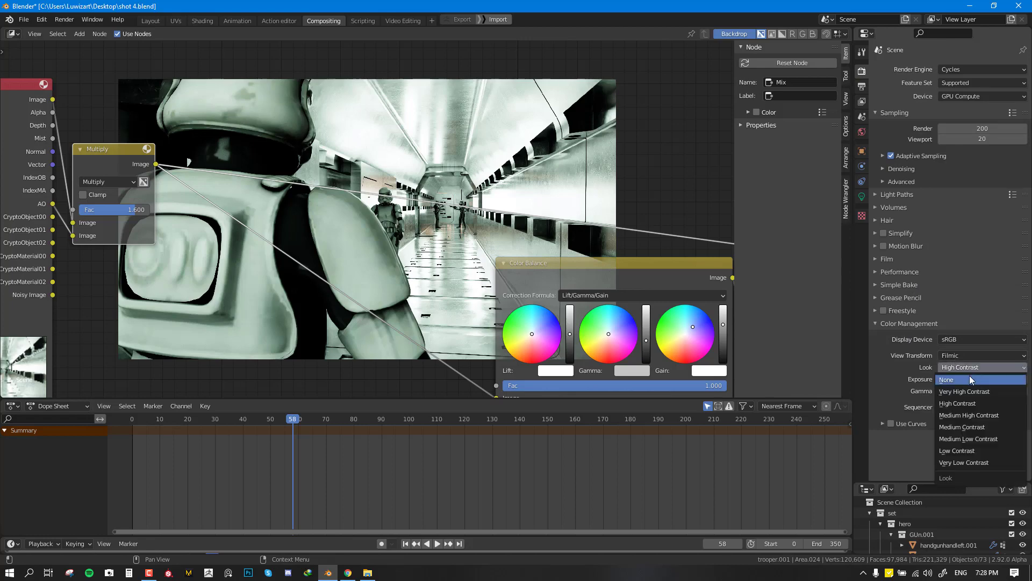
pyautogui.click(969, 377)
pyautogui.scroll(-1, 506, 345)
pyautogui.moveTo(534, 275); pyautogui.dragTo(507, 393, button='middle')
pyautogui.moveTo(476, 296); pyautogui.dragTo(476, 317, button='middle')
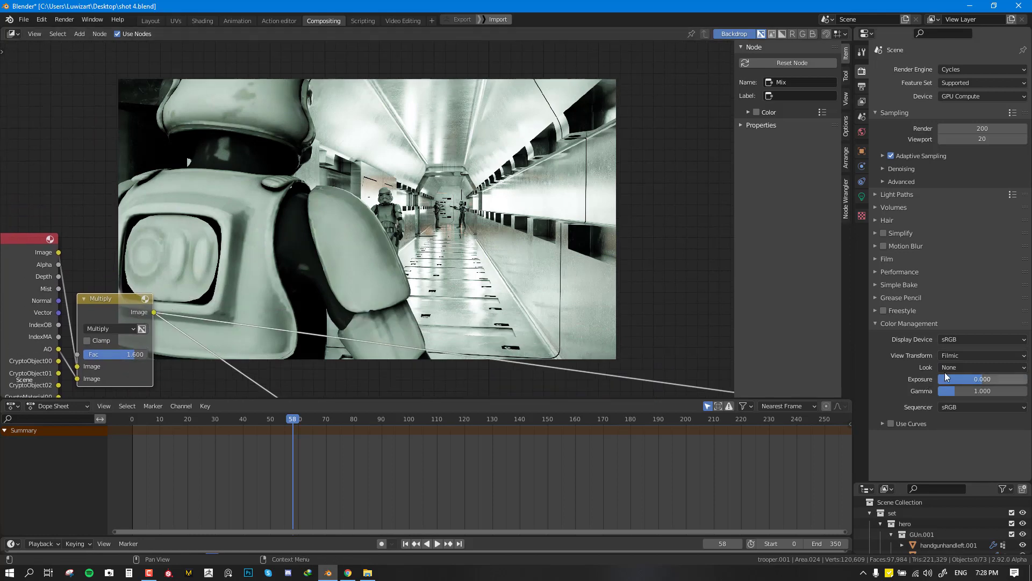
pyautogui.click(960, 366)
pyautogui.click(974, 404)
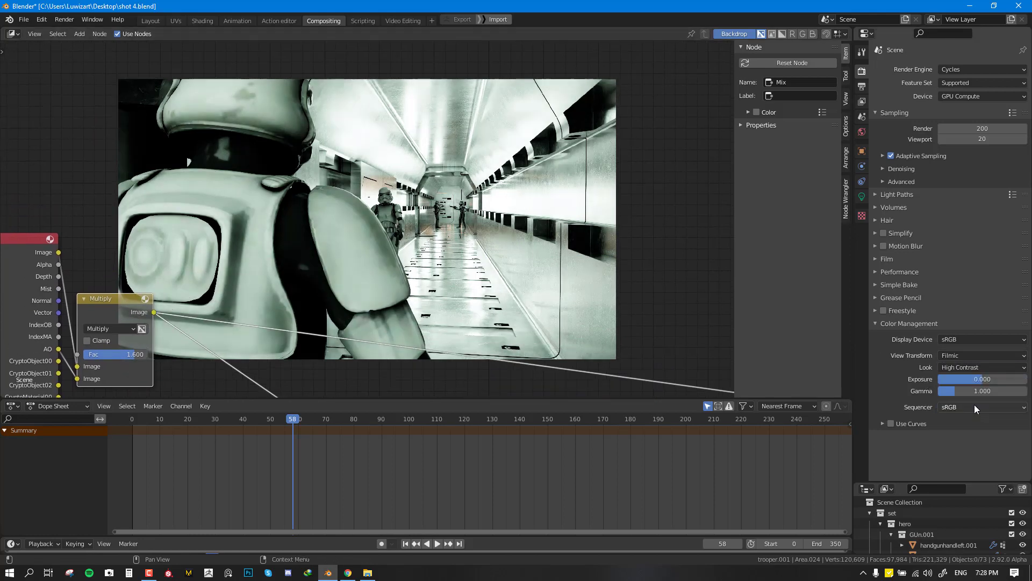
# Step: Move the Color Balance node up beside the Multiply node
pyautogui.moveTo(370, 285); pyautogui.dragTo(408, 153, button='middle')
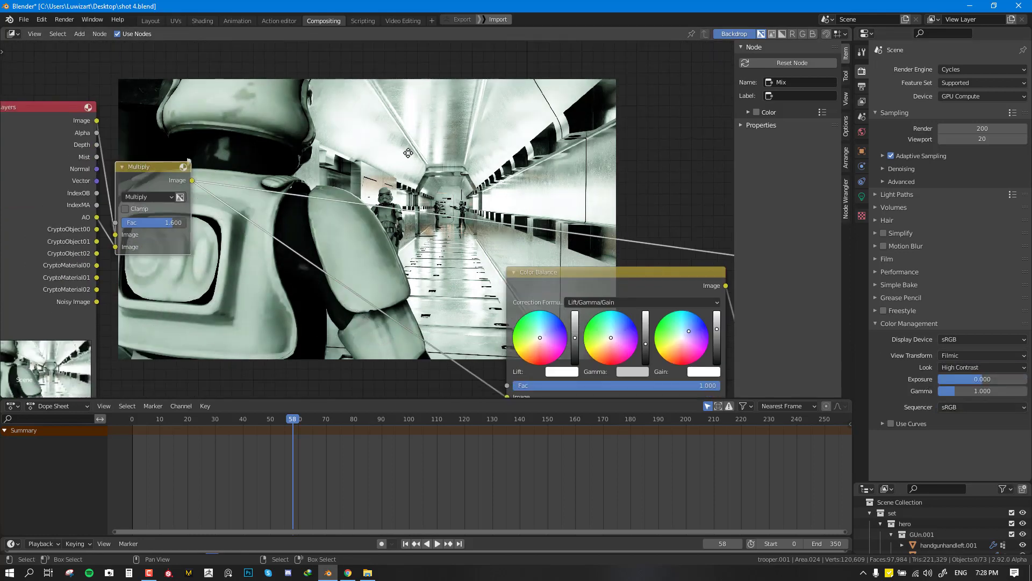
pyautogui.moveTo(520, 301); pyautogui.dragTo(266, 261)
pyautogui.scroll(-2, 390, 293)
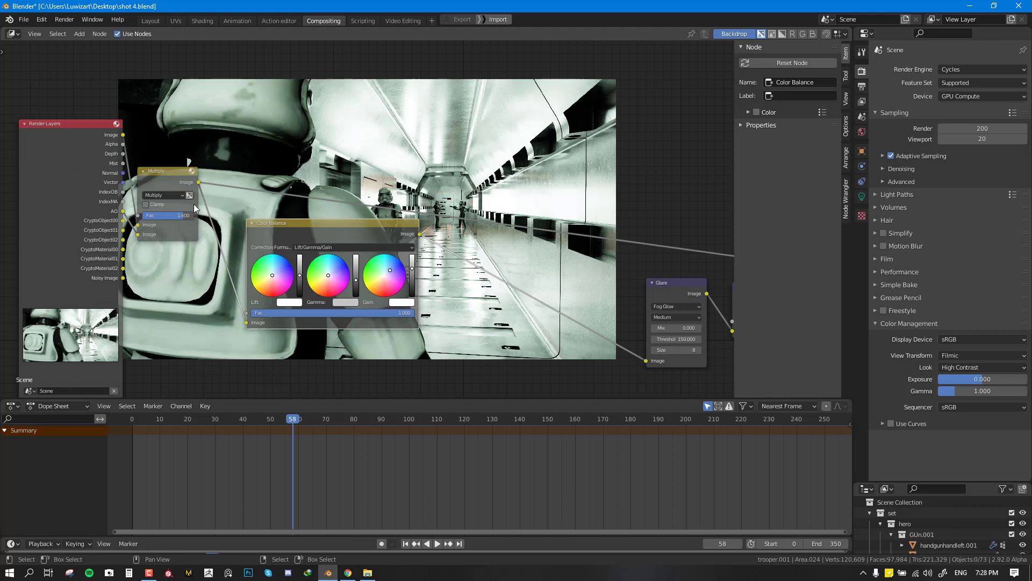
# Step: Reposition the Multiply and Color Balance nodes and adjust the Color Balance Fac to 1.000
pyautogui.moveTo(195, 198); pyautogui.dragTo(201, 186)
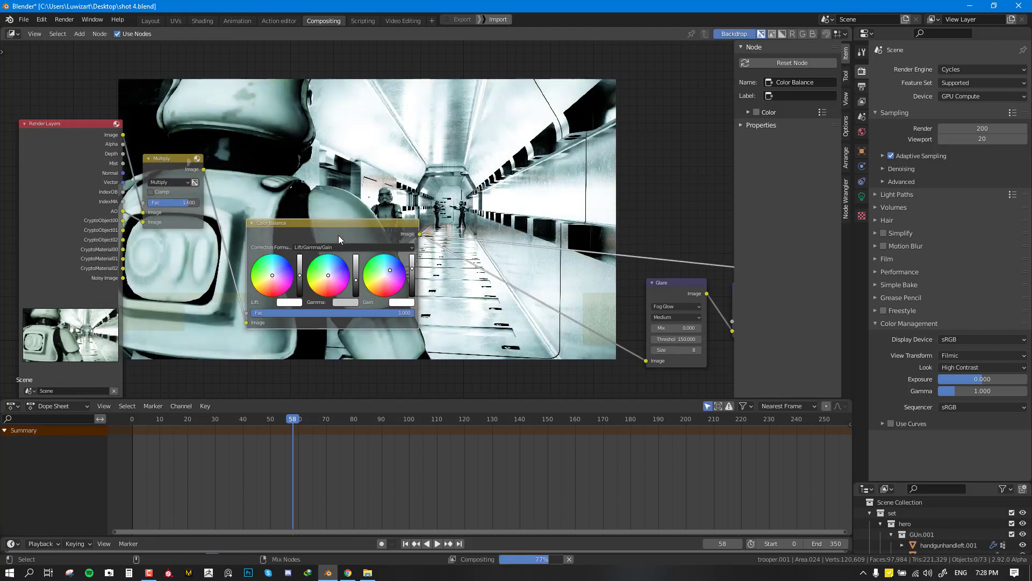
pyautogui.moveTo(329, 242); pyautogui.dragTo(301, 280, button='middle')
pyautogui.moveTo(299, 279); pyautogui.dragTo(266, 219)
pyautogui.moveTo(362, 203); pyautogui.dragTo(332, 205, button='middle')
pyautogui.scroll(2, 404, 226)
pyautogui.moveTo(404, 226); pyautogui.dragTo(294, 238, button='middle')
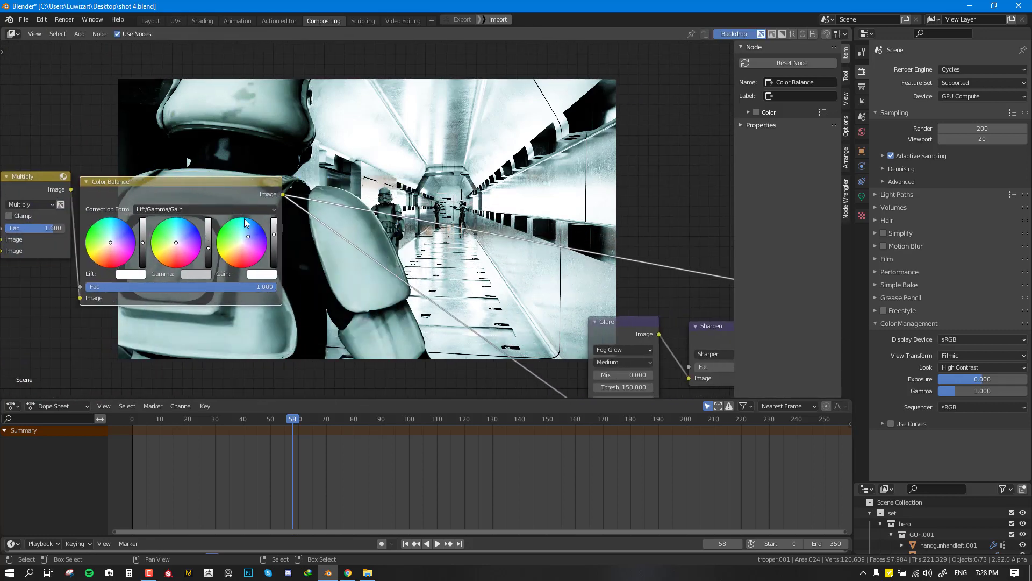
pyautogui.moveTo(263, 287)
pyautogui.mouseDown()
pyautogui.moveTo(138, 291)
pyautogui.moveTo(278, 286)
pyautogui.mouseUp()
# Step: Move the Glare node to the upper left beside Sharpen
pyautogui.moveTo(462, 277); pyautogui.dragTo(309, 215, button='middle')
pyautogui.moveTo(454, 267); pyautogui.dragTo(203, 203)
pyautogui.scroll(2, 224, 211)
# Step: Reposition the Glare node over beside the Color Balance node
pyautogui.moveTo(219, 202); pyautogui.dragTo(475, 124)
pyautogui.hotkey('shift', 'a')
pyautogui.moveTo(256, 203)
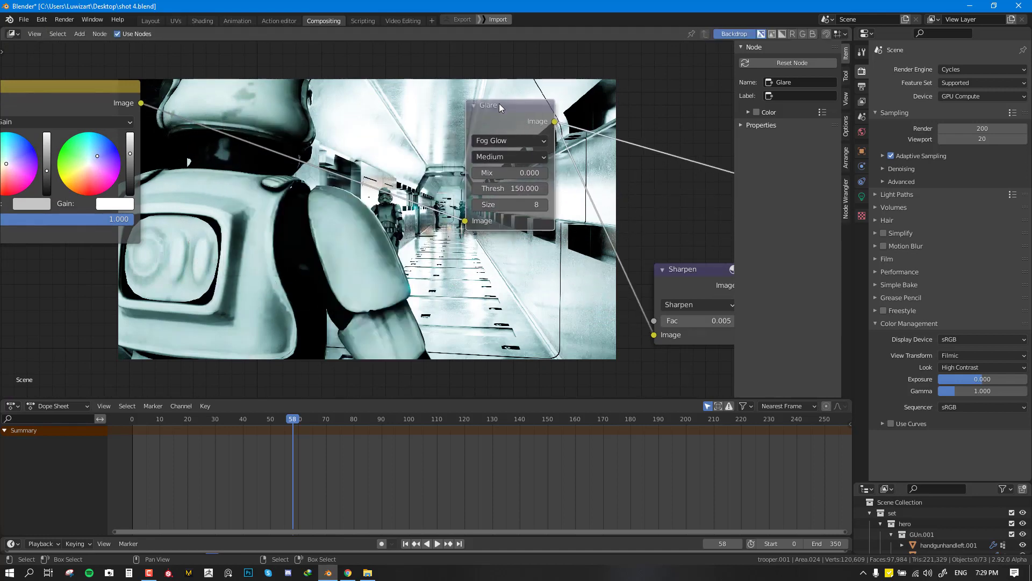
pyautogui.moveTo(498, 108); pyautogui.dragTo(291, 92)
# Step: Preview the glare at Threshold 1, then set the Glare Threshold back to 150
pyautogui.scroll(1, 284, 164)
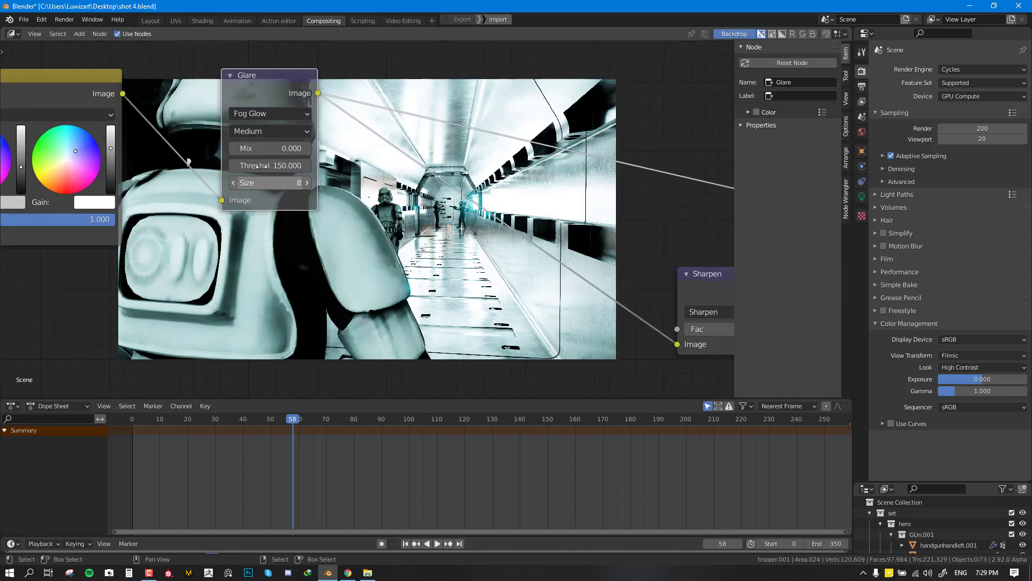
pyautogui.click(294, 165)
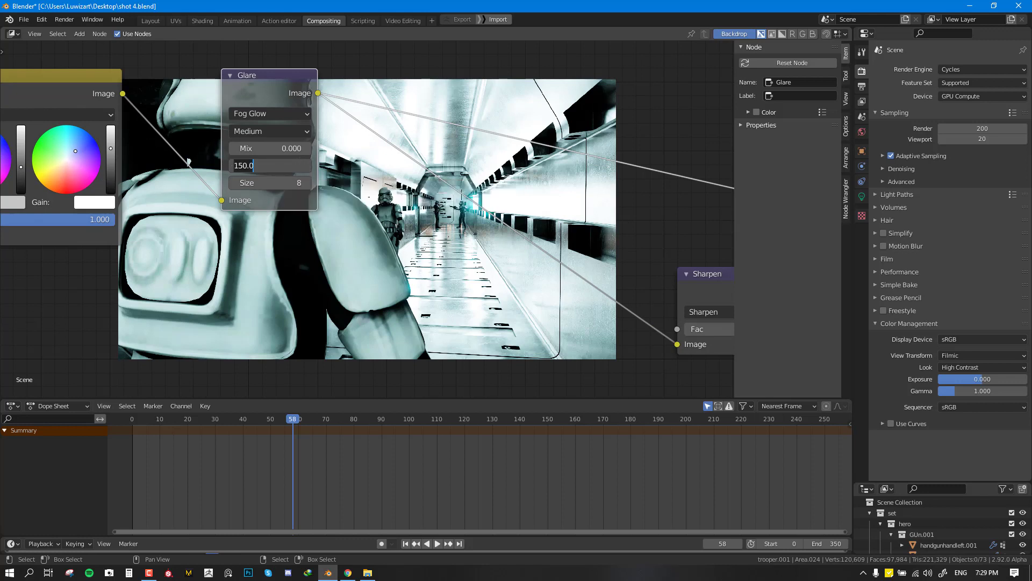
pyautogui.press('BackSpace')
pyautogui.press('BackSpace')
pyautogui.press('BackSpace')
pyautogui.press('BackSpace')
pyautogui.press('BackSpace')
pyautogui.write('1')
pyautogui.press('Return')
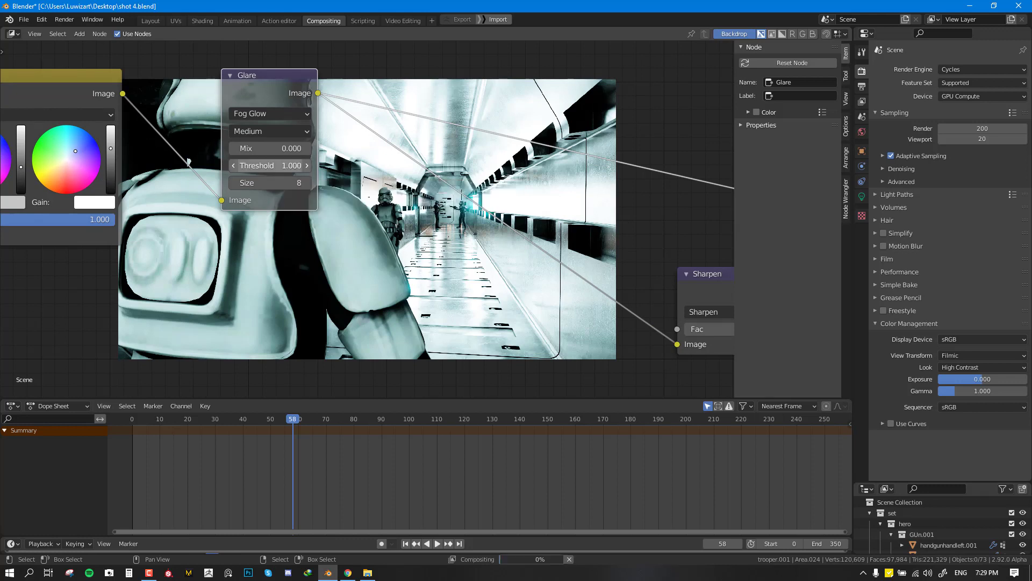
pyautogui.scroll(2, 294, 199)
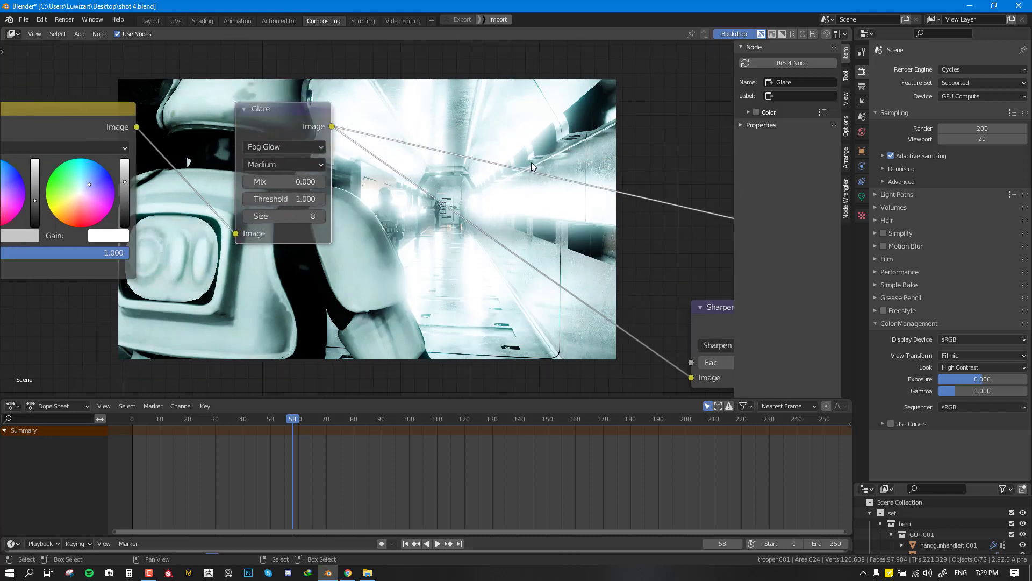
pyautogui.click(291, 199)
pyautogui.write('150')
pyautogui.press('Return')
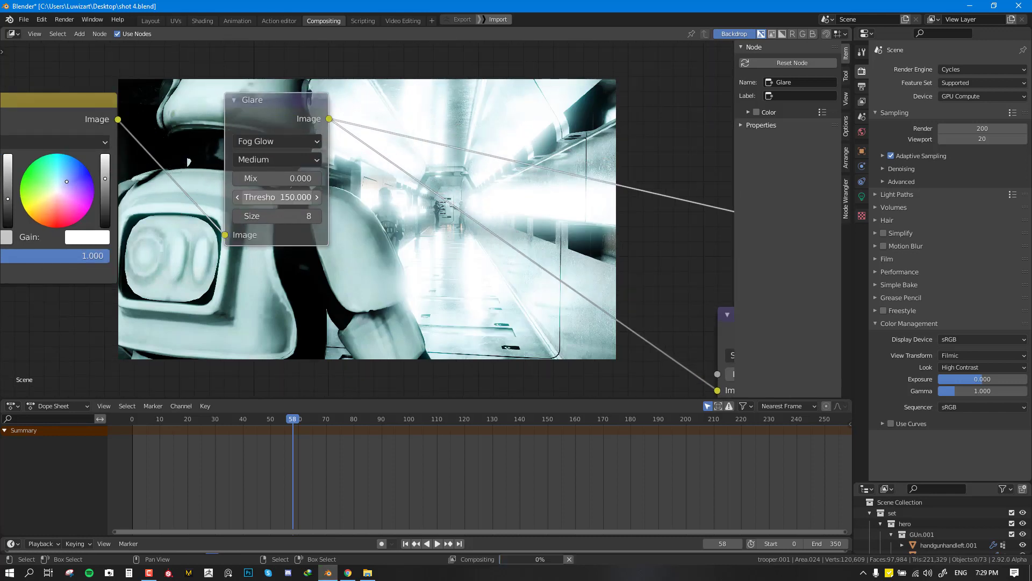
# Step: Shift the Glare node further left and bring the Sharpen node into view
pyautogui.moveTo(259, 114); pyautogui.dragTo(173, 120)
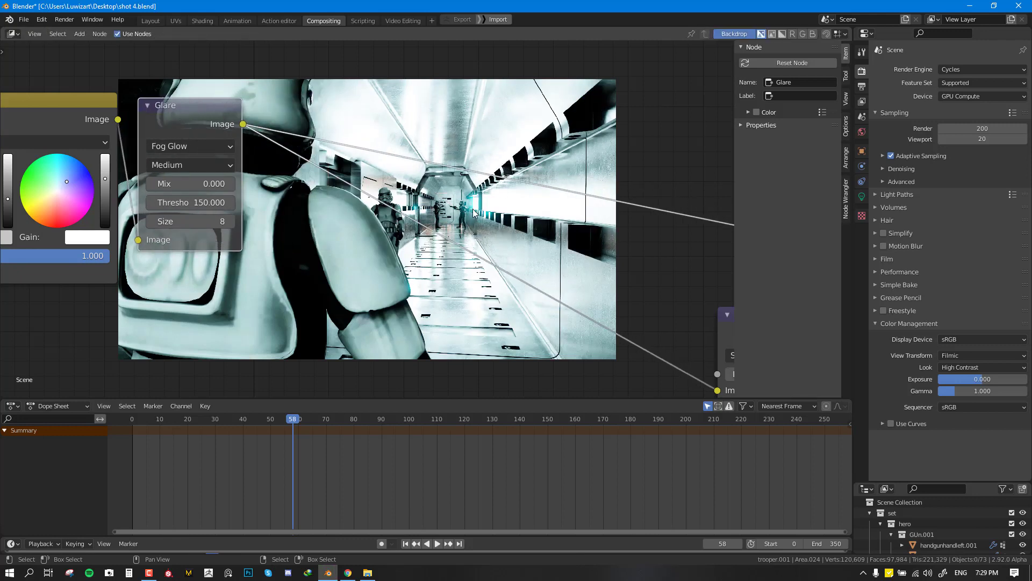
pyautogui.moveTo(423, 223); pyautogui.dragTo(403, 217, button='middle')
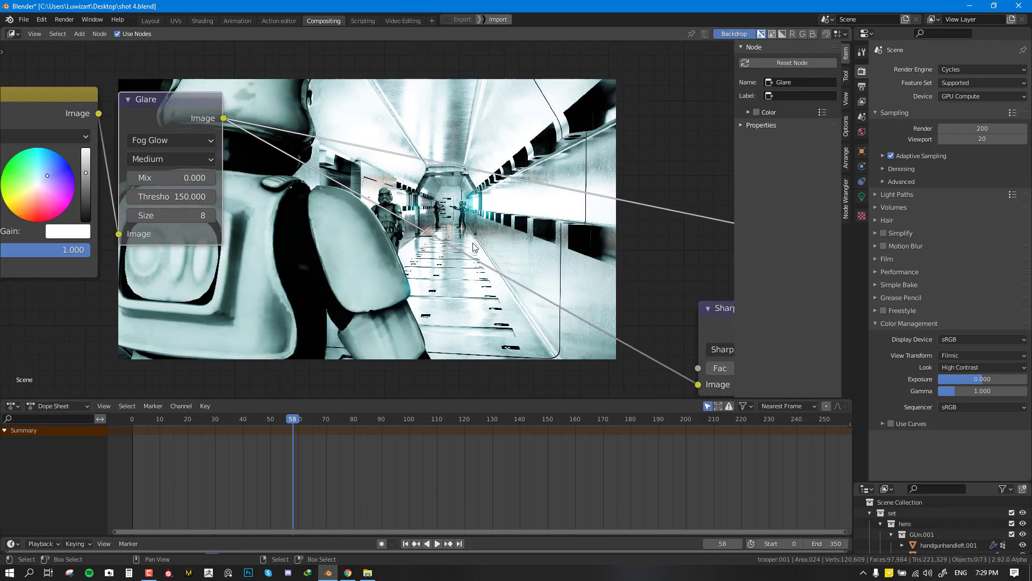
pyautogui.scroll(-3, 479, 251)
pyautogui.moveTo(640, 288); pyautogui.dragTo(542, 296, button='middle')
# Step: Move Sharpen up beside Glare, then mute and unmute it to compare sharpening
pyautogui.moveTo(575, 296); pyautogui.dragTo(303, 170)
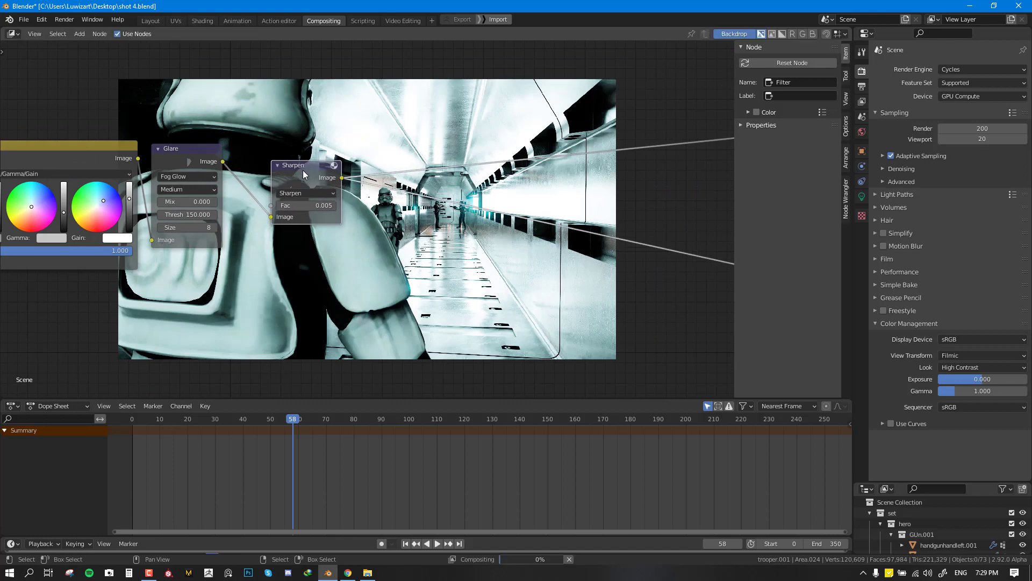
pyautogui.scroll(1, 302, 170)
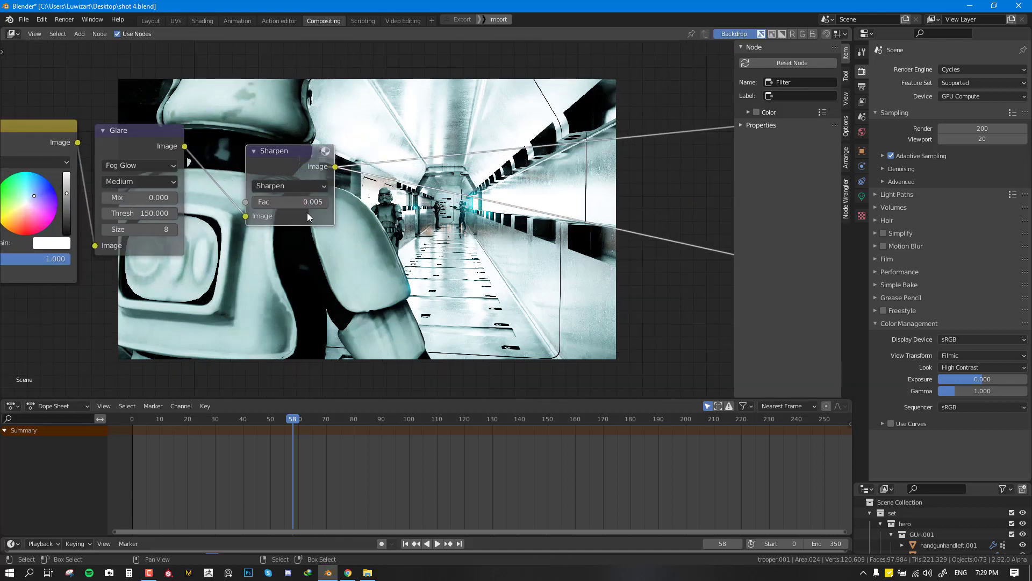
pyautogui.press('m')
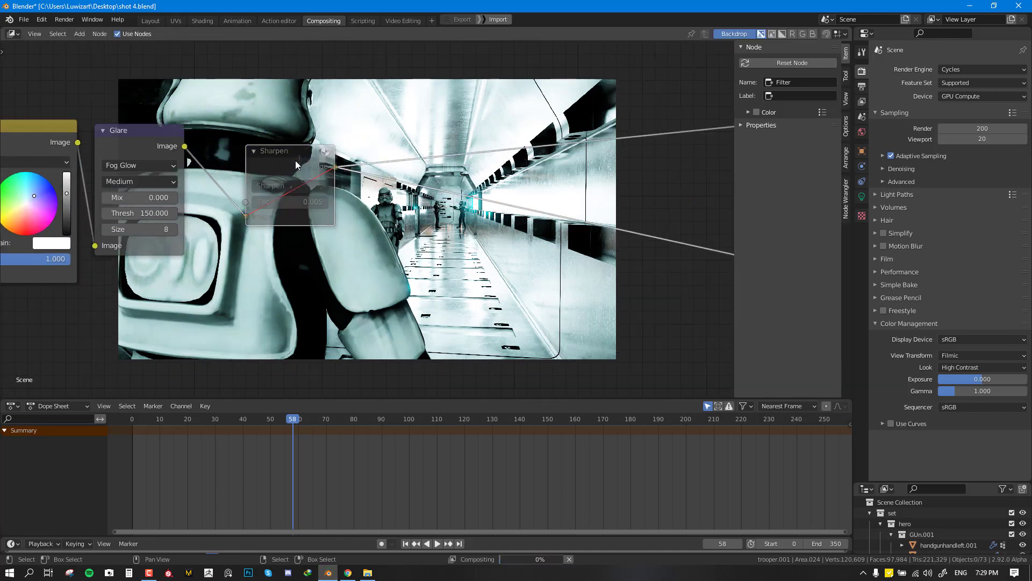
pyautogui.press('m')
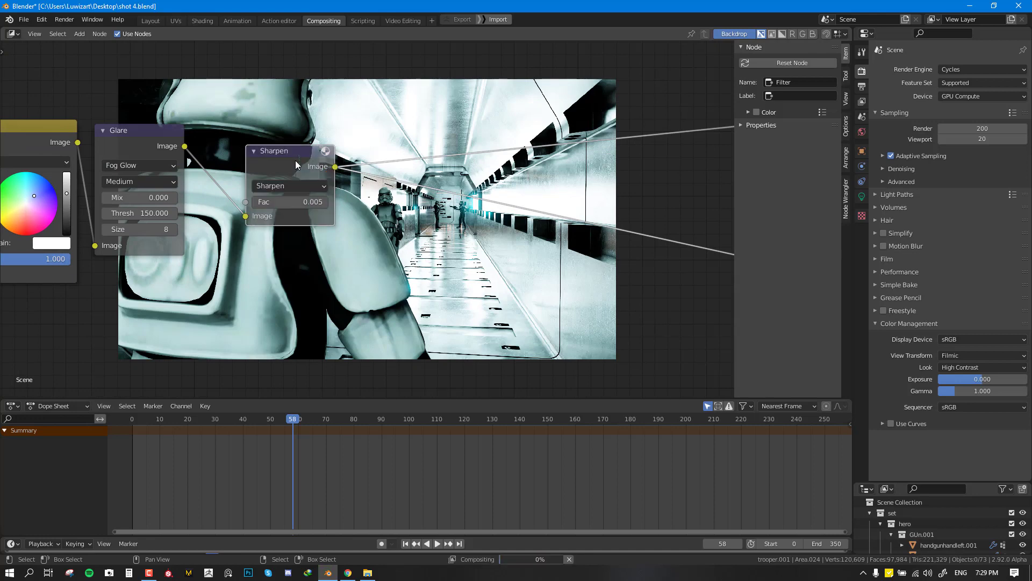
pyautogui.scroll(-2, 293, 221)
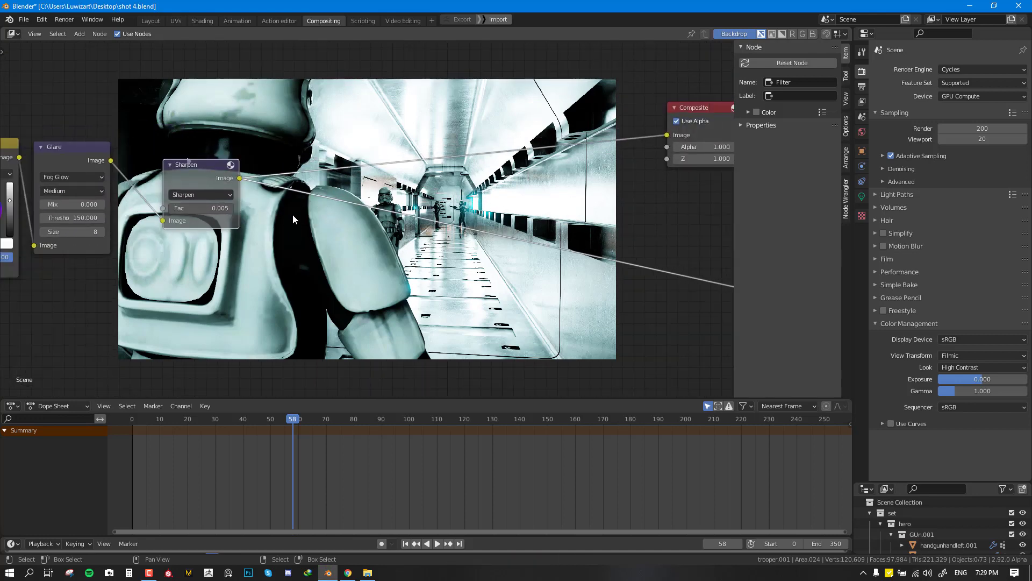
pyautogui.scroll(-2, 293, 221)
pyautogui.moveTo(293, 220); pyautogui.dragTo(516, 160, button='middle')
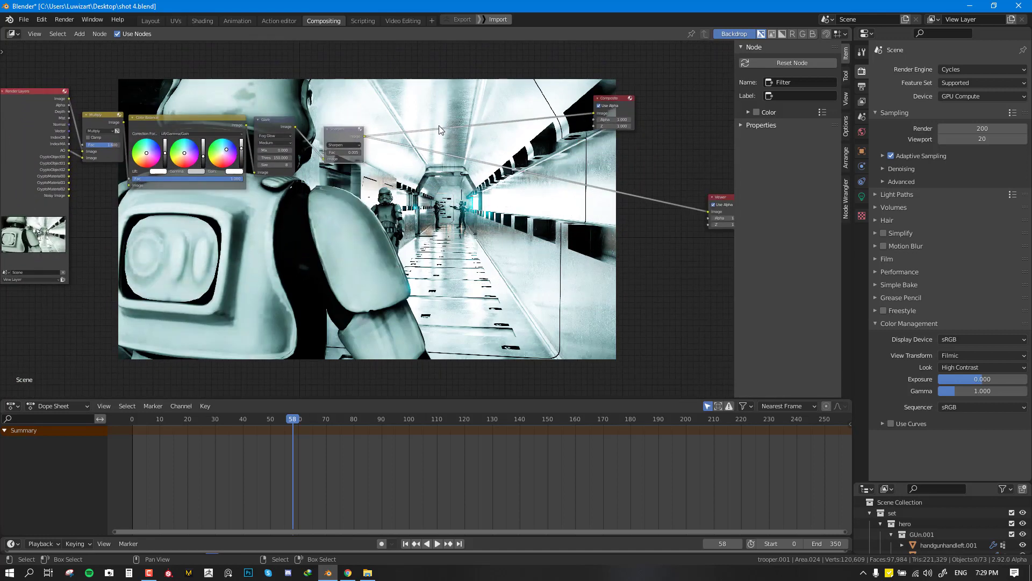
pyautogui.moveTo(163, 71); pyautogui.dragTo(284, 81, button='middle')
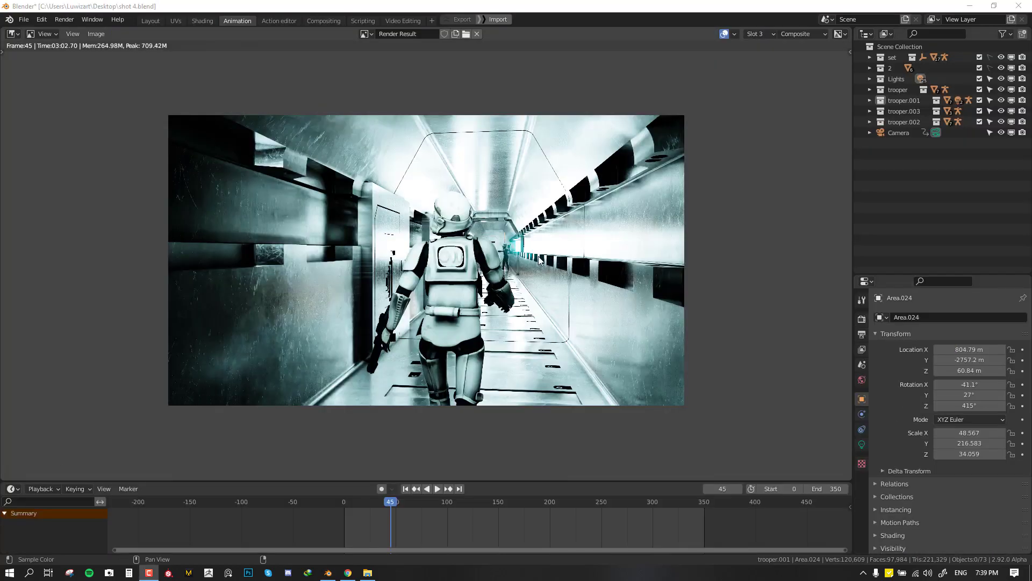
# Step: Cycle the Render Result slots from the frame 77 render to the frame 357 render
pyautogui.scroll(-1, 536, 259)
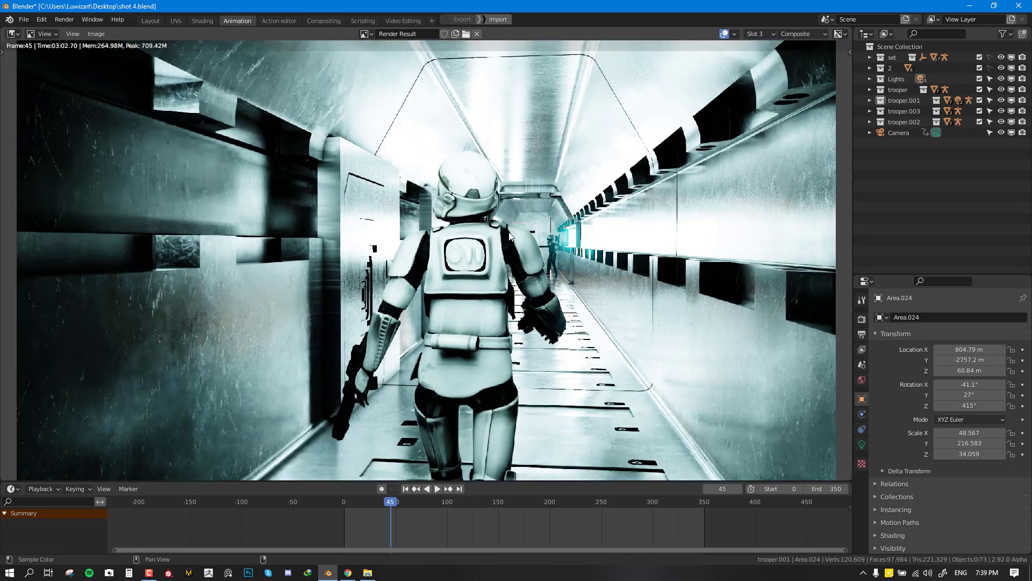
pyautogui.press('j')
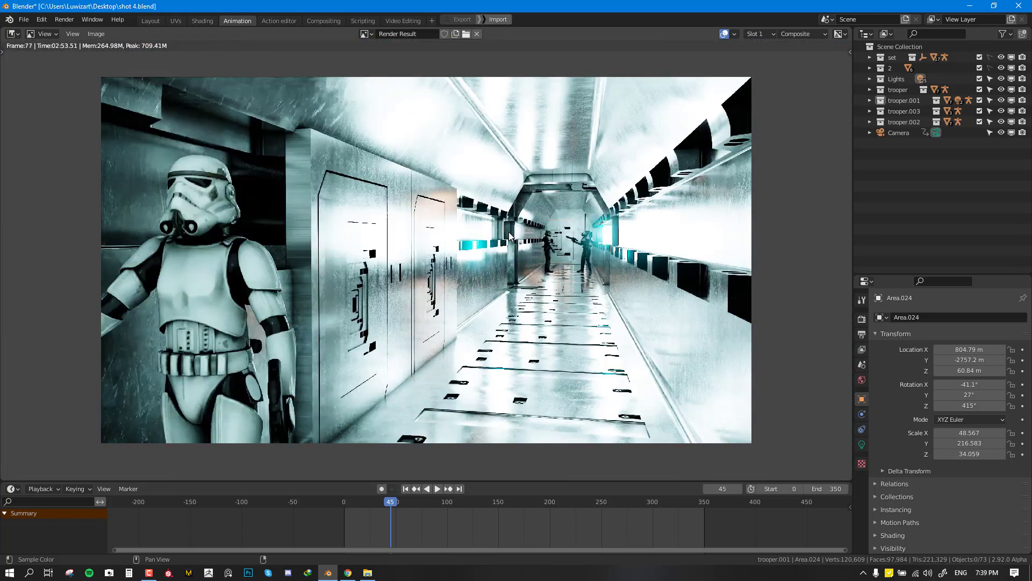
pyautogui.press('j')
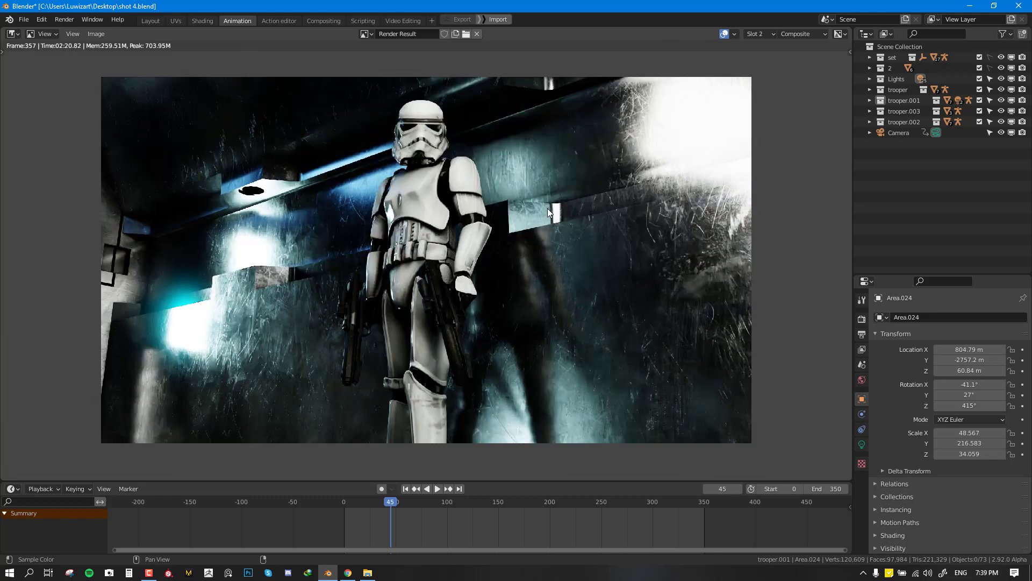
pyautogui.moveTo(547, 208); pyautogui.dragTo(521, 233, button='middle')
pyautogui.scroll(-3, 515, 244)
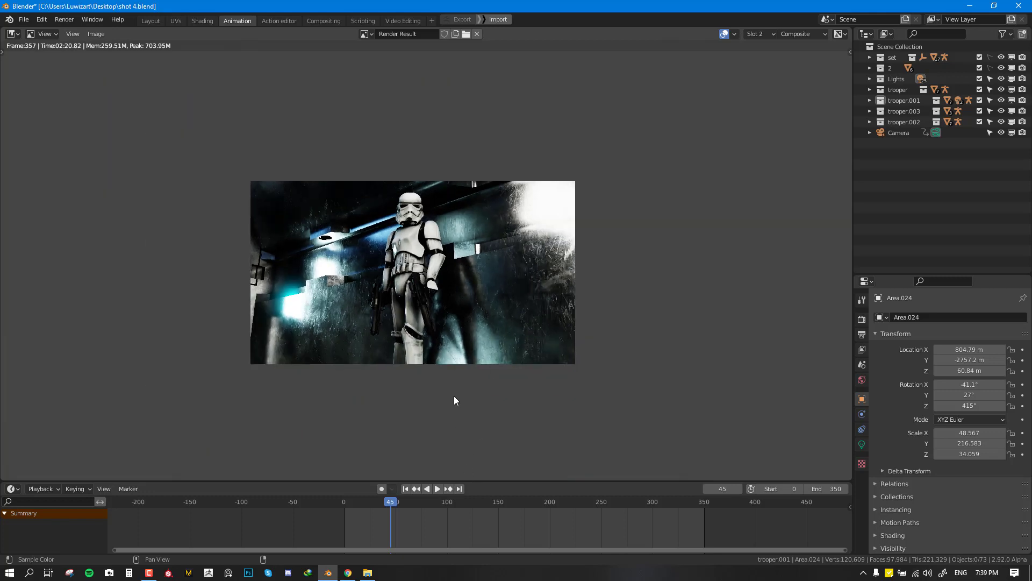